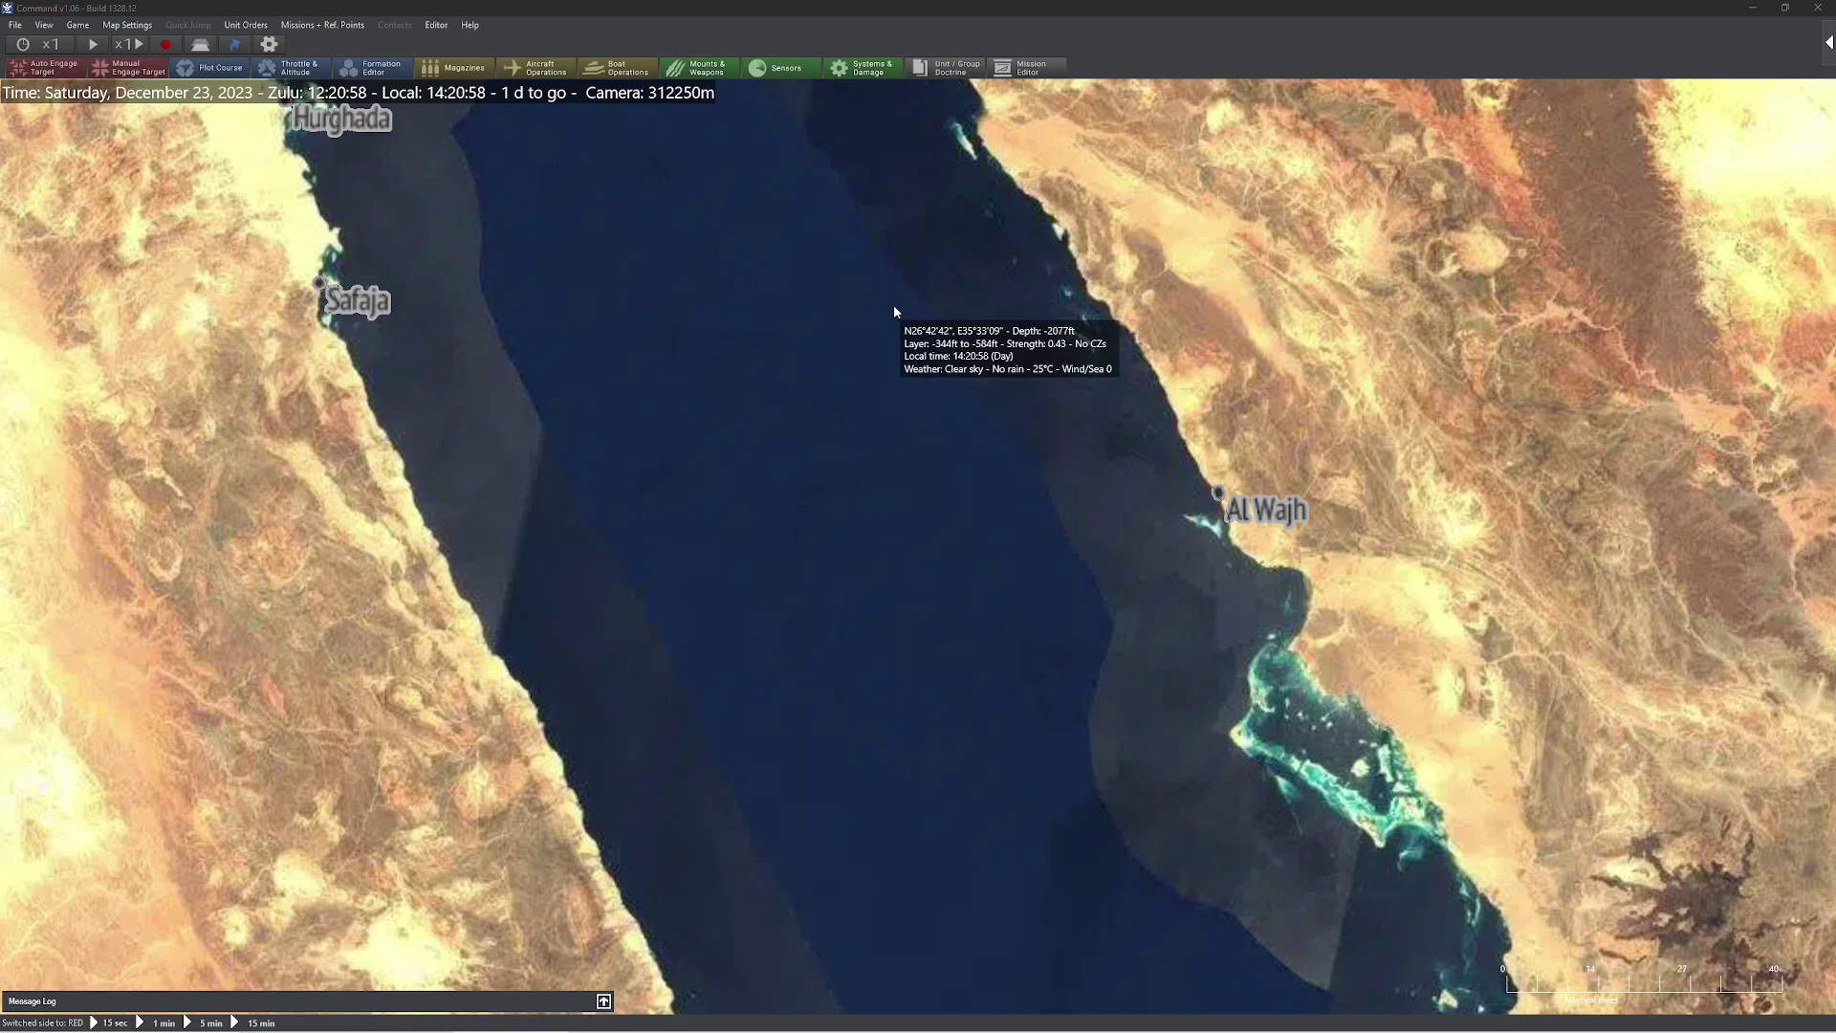
Add a new side named BLU to the scenario
click(127, 25)
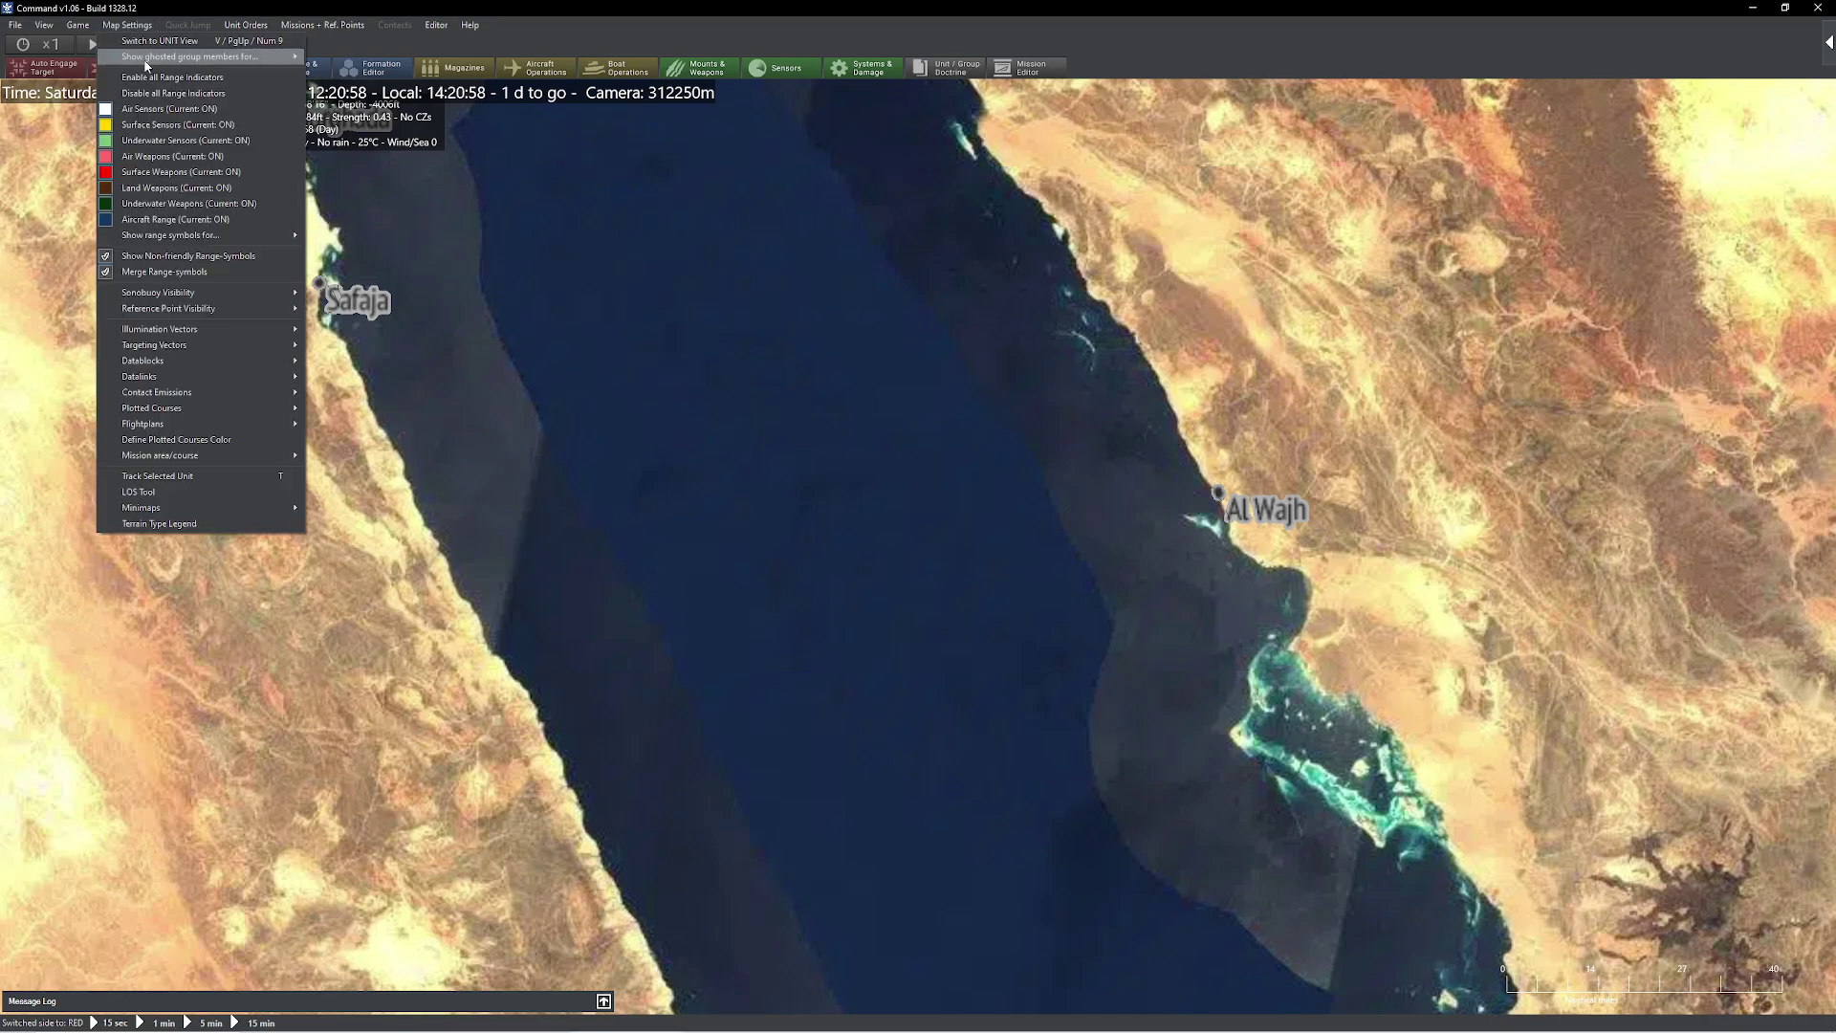
click(520, 165)
click(436, 24)
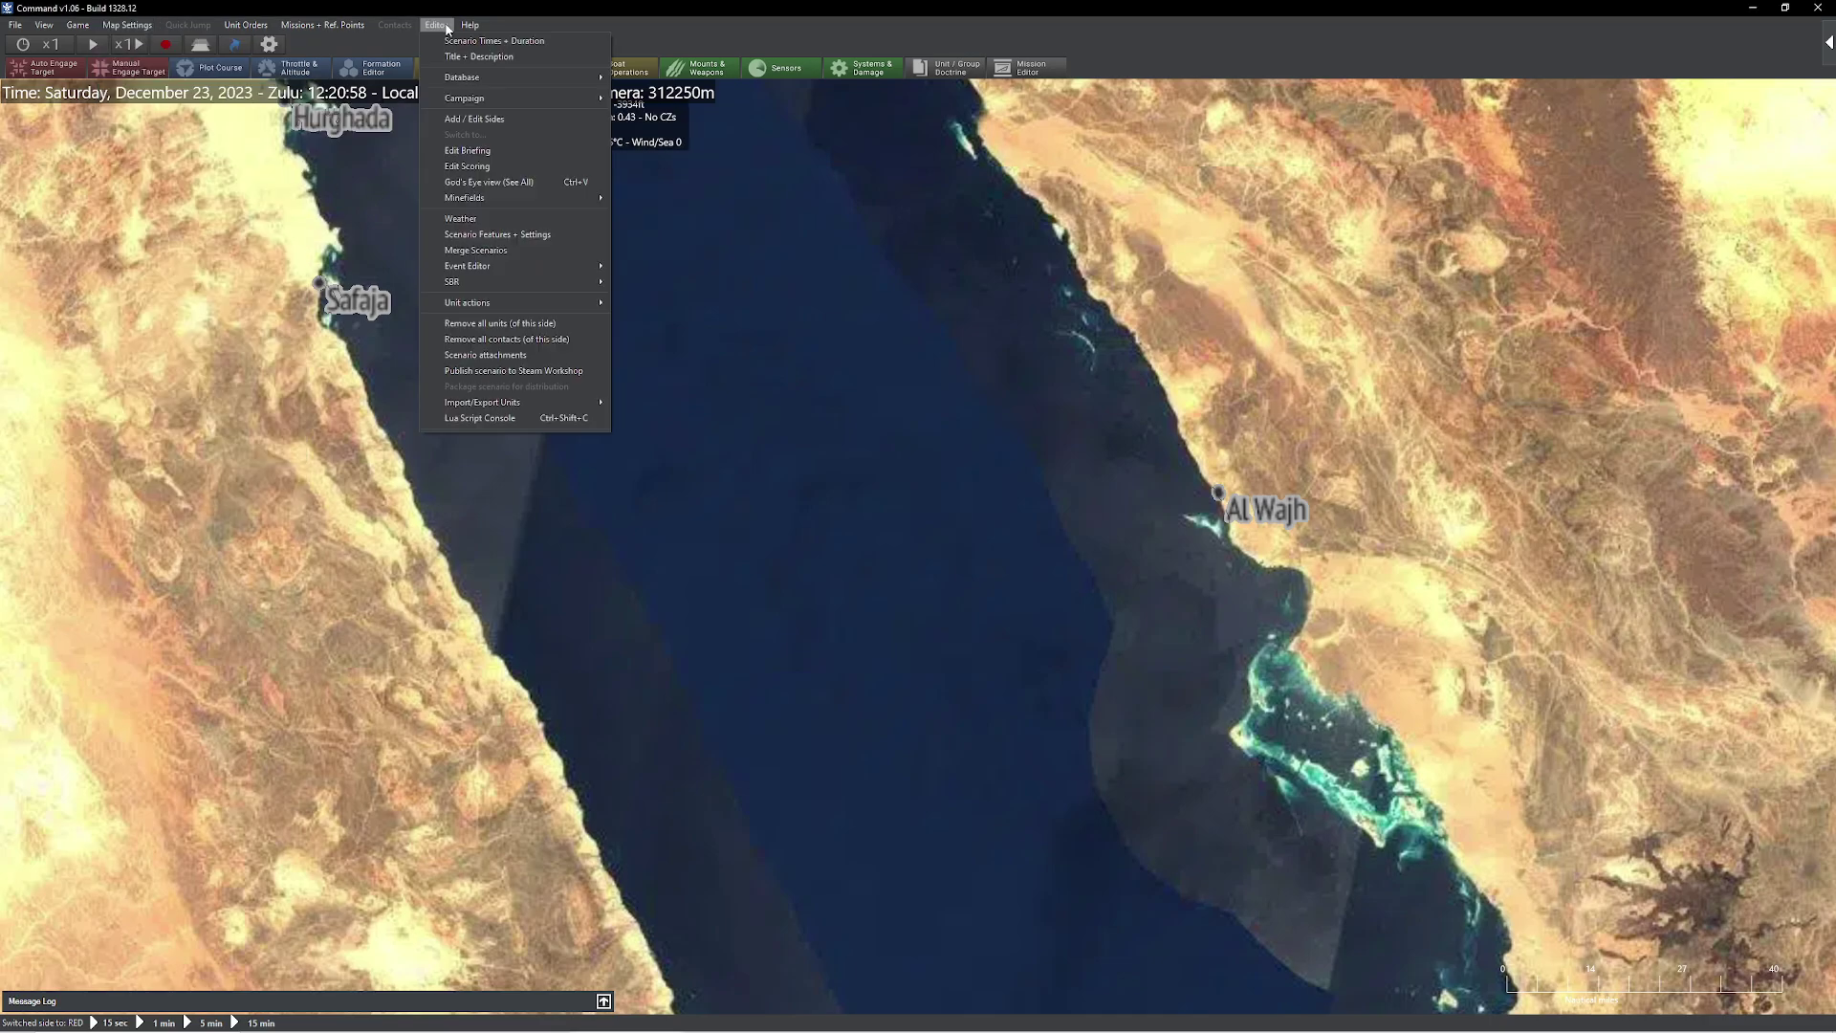
click(563, 119)
click(813, 378)
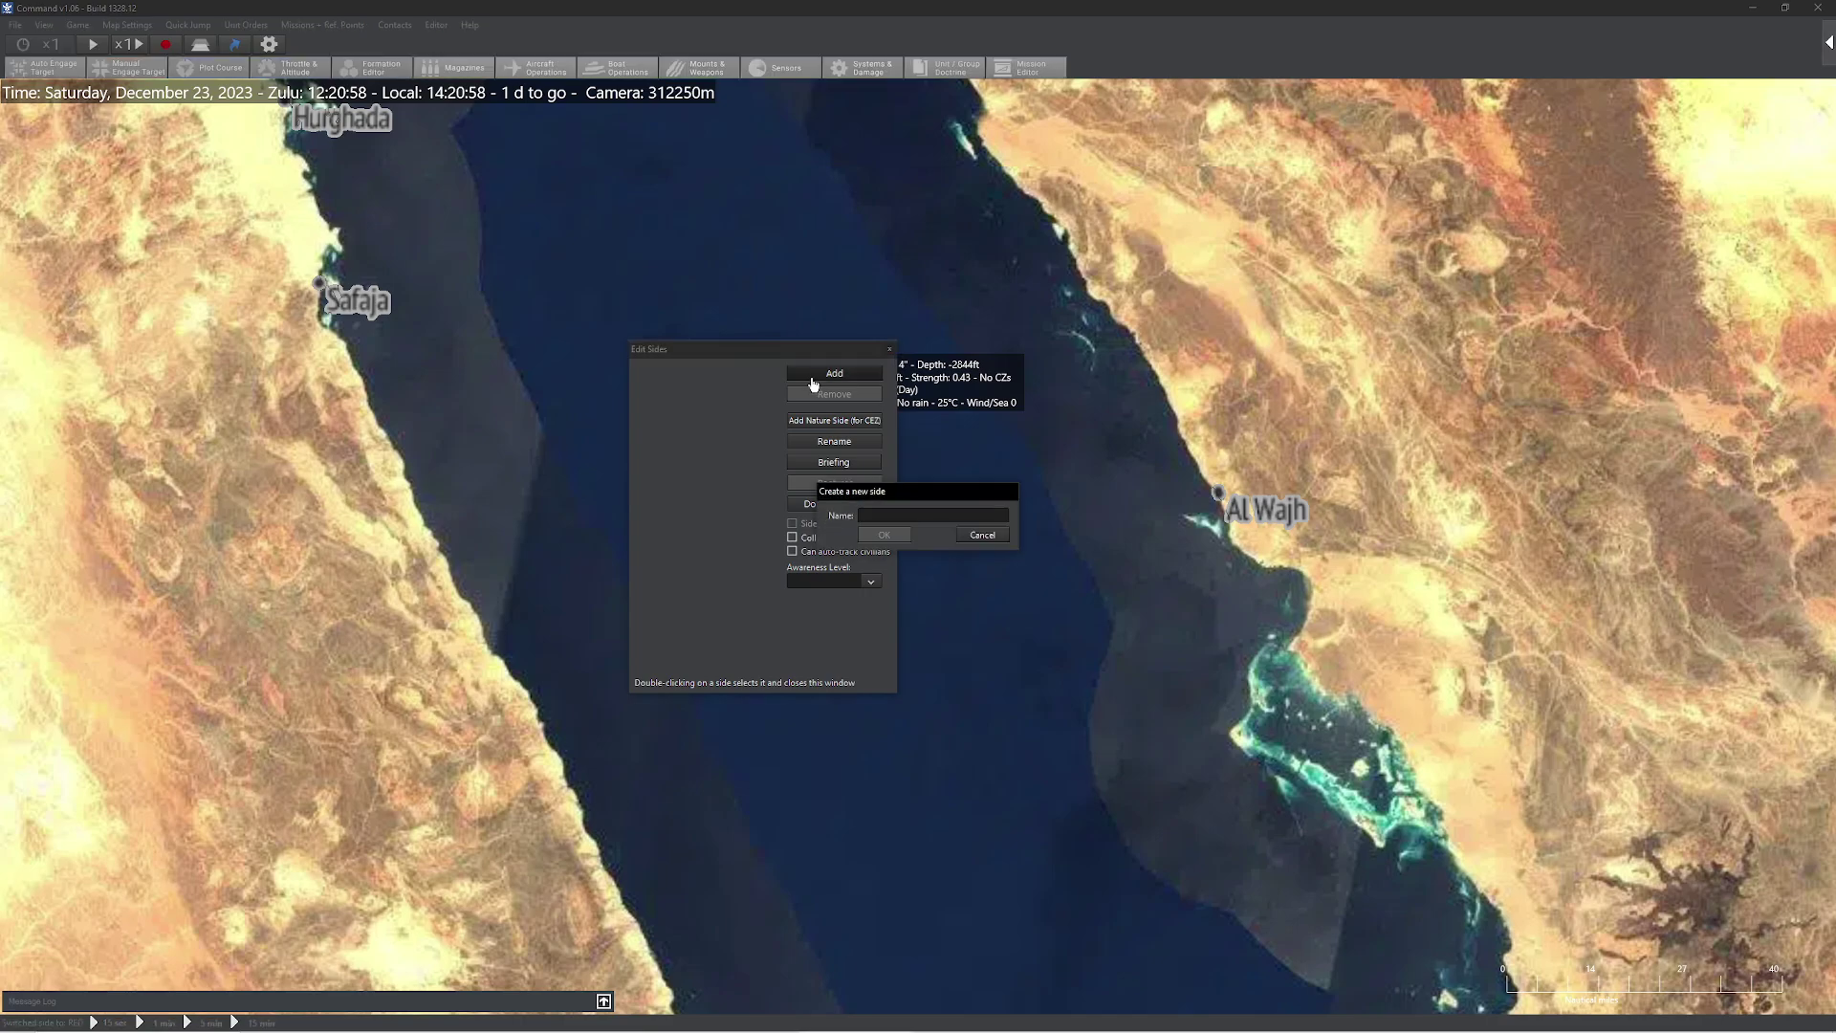
text(BLU)
click(887, 534)
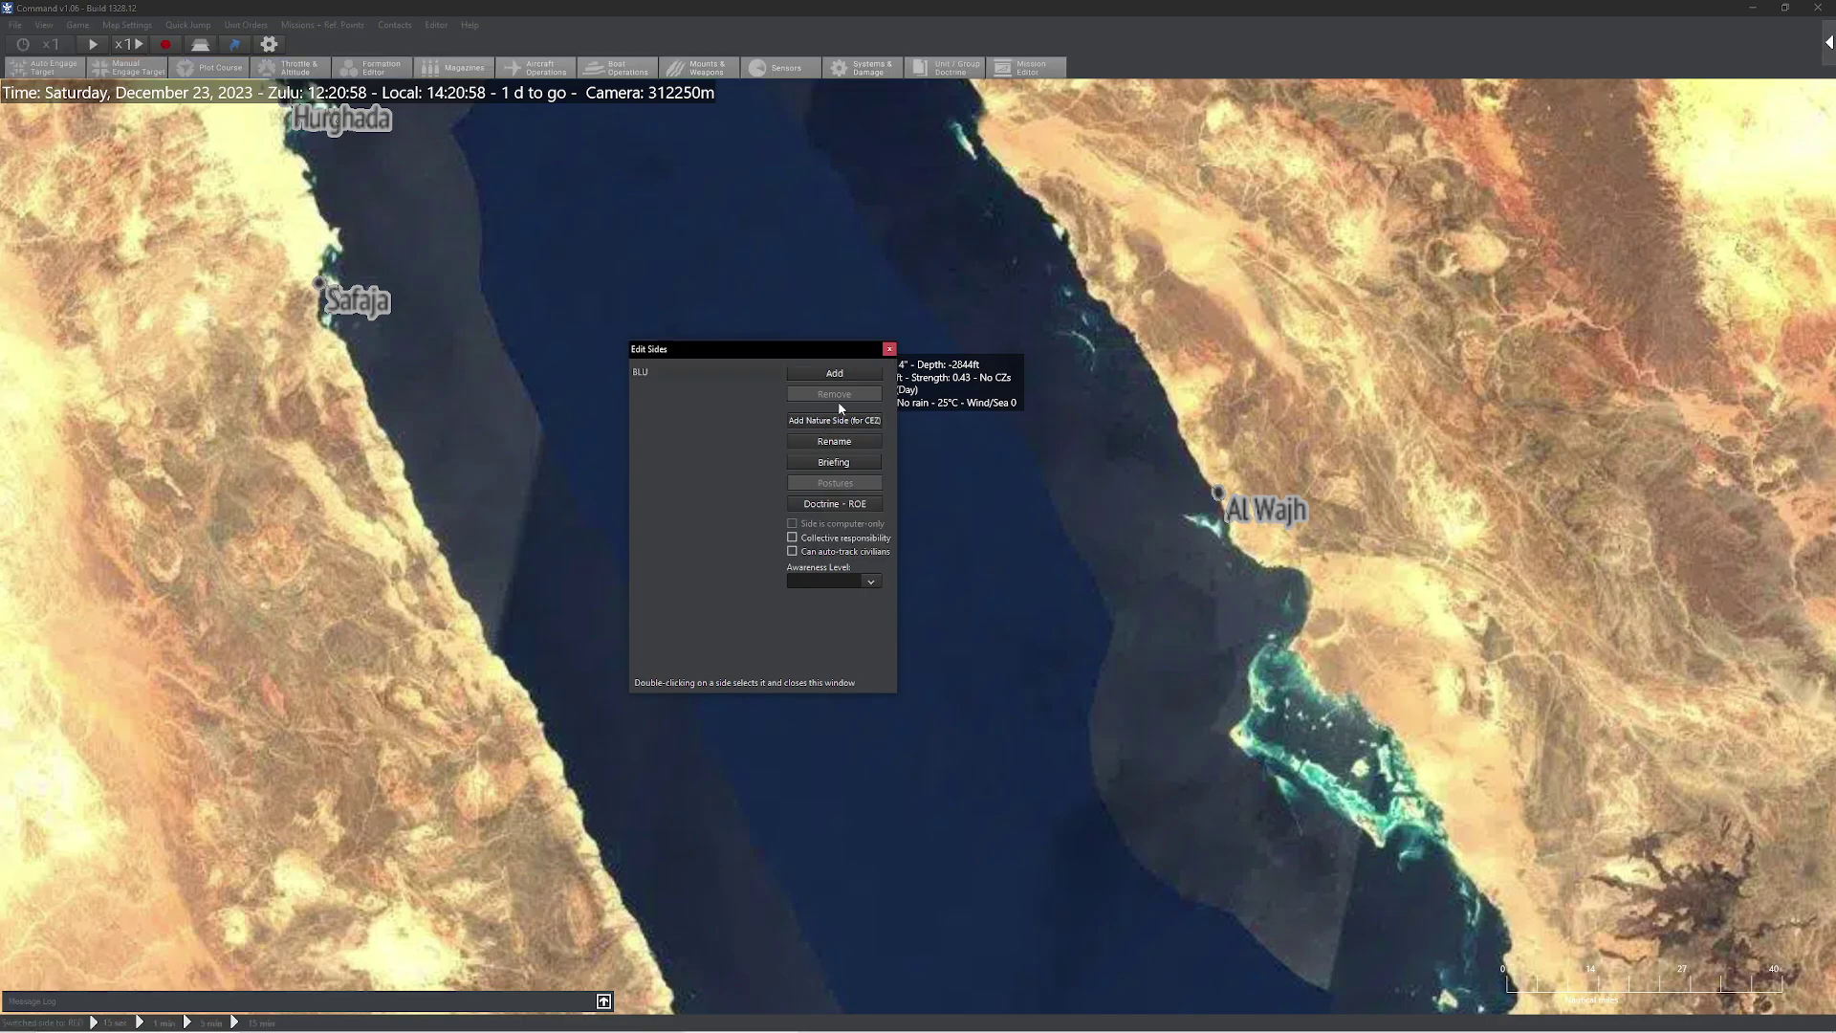
Add a second side named RED, and make BLU the active side
click(847, 375)
text(RED)
click(884, 534)
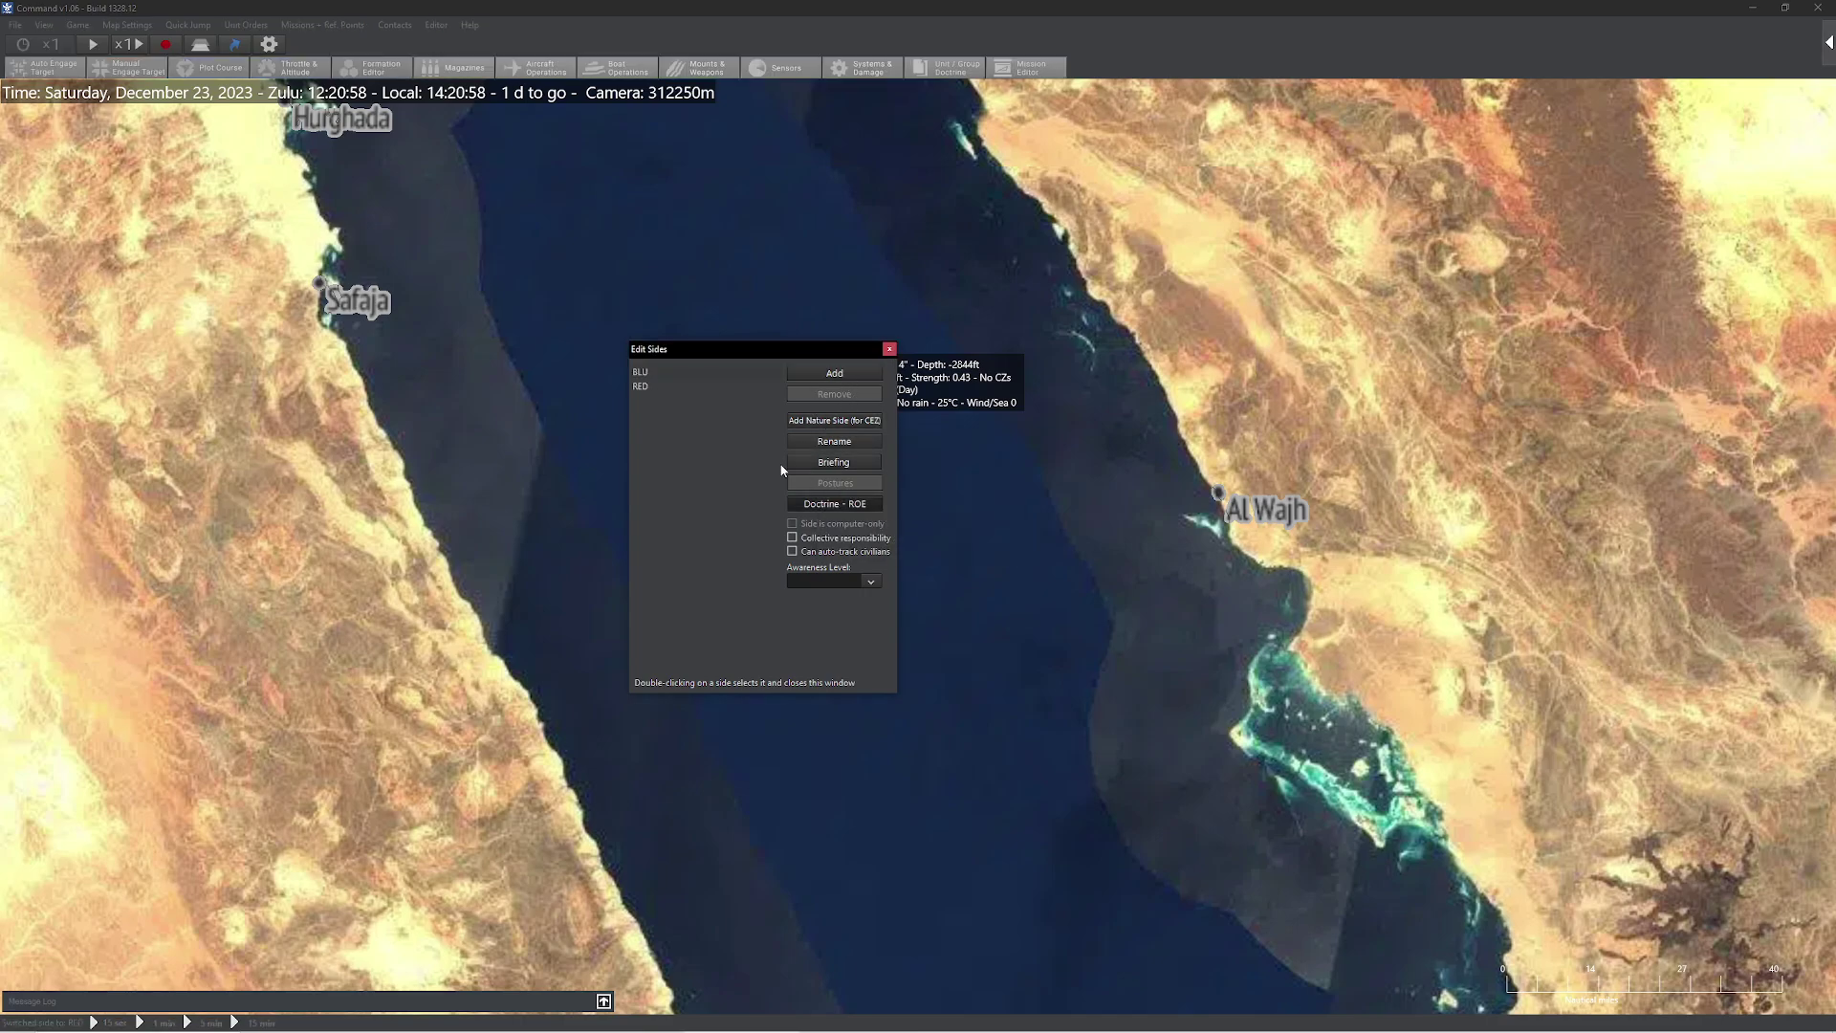
click(668, 375)
double_click(668, 375)
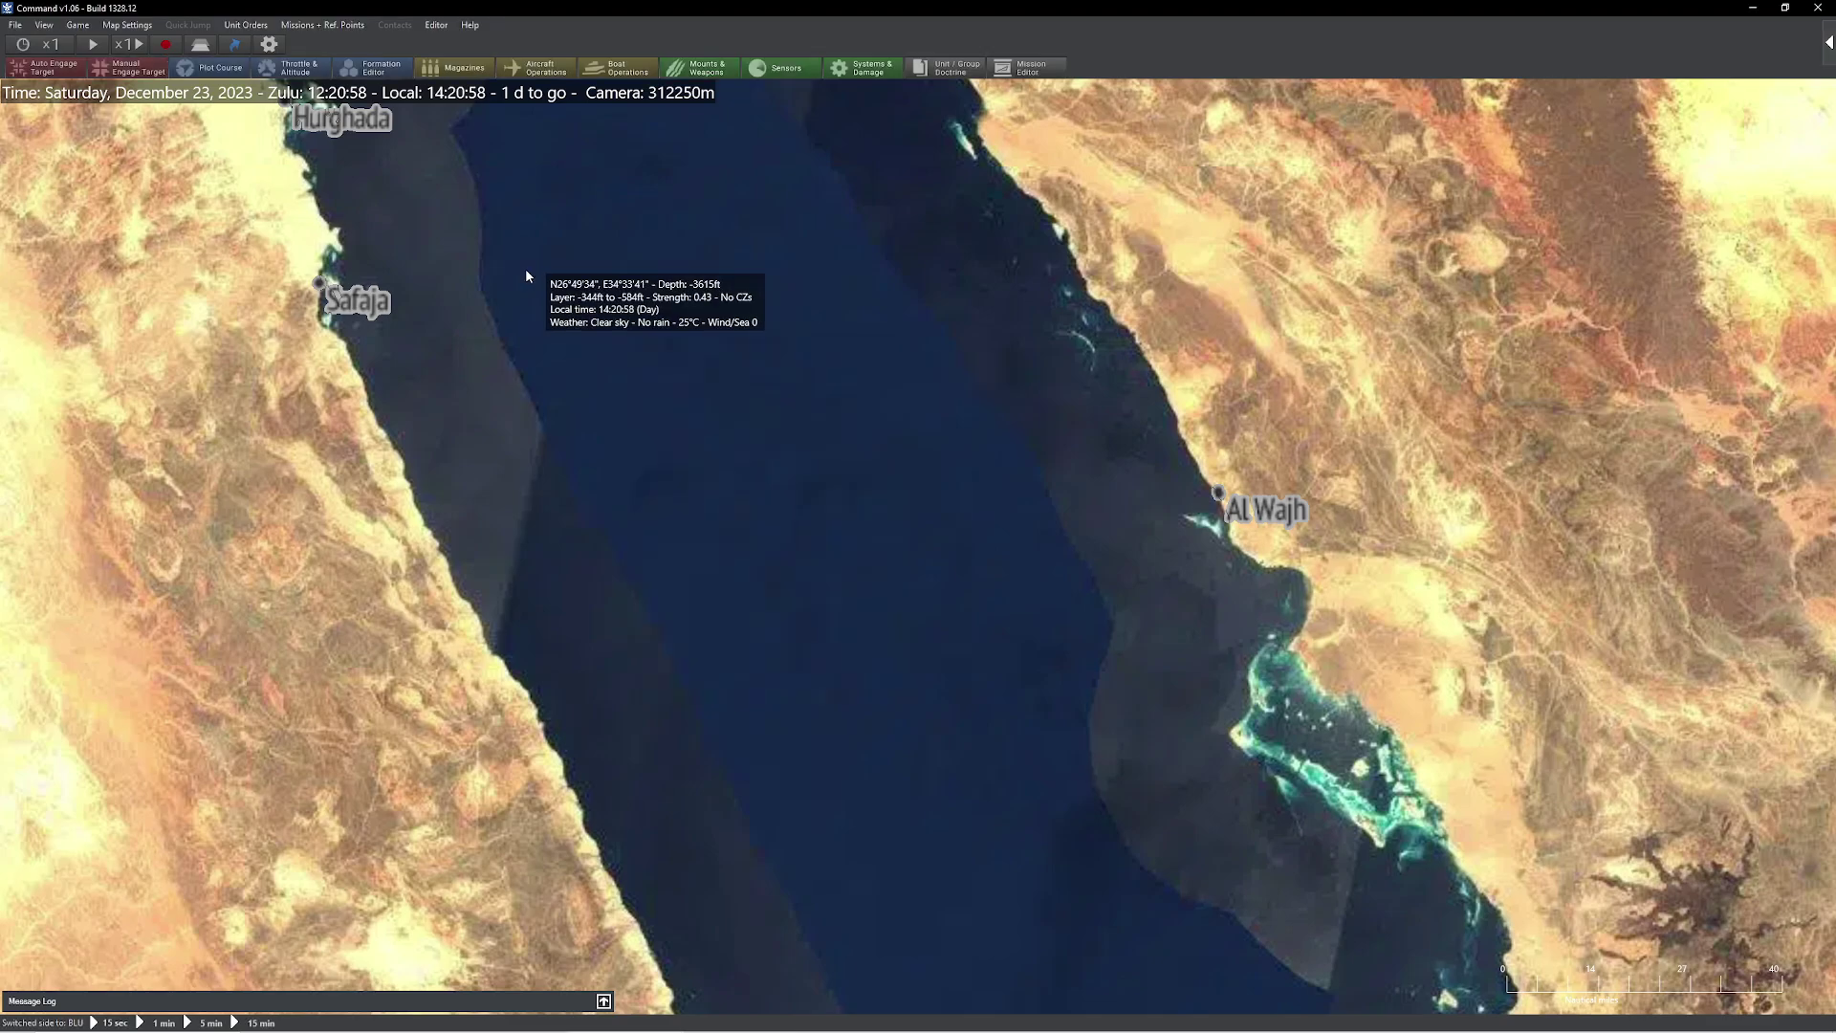
Toggle the Base Earth layer and turn off the Sentinel-2 satellite map for the BLU side
drag(935, 463, 1536, 288)
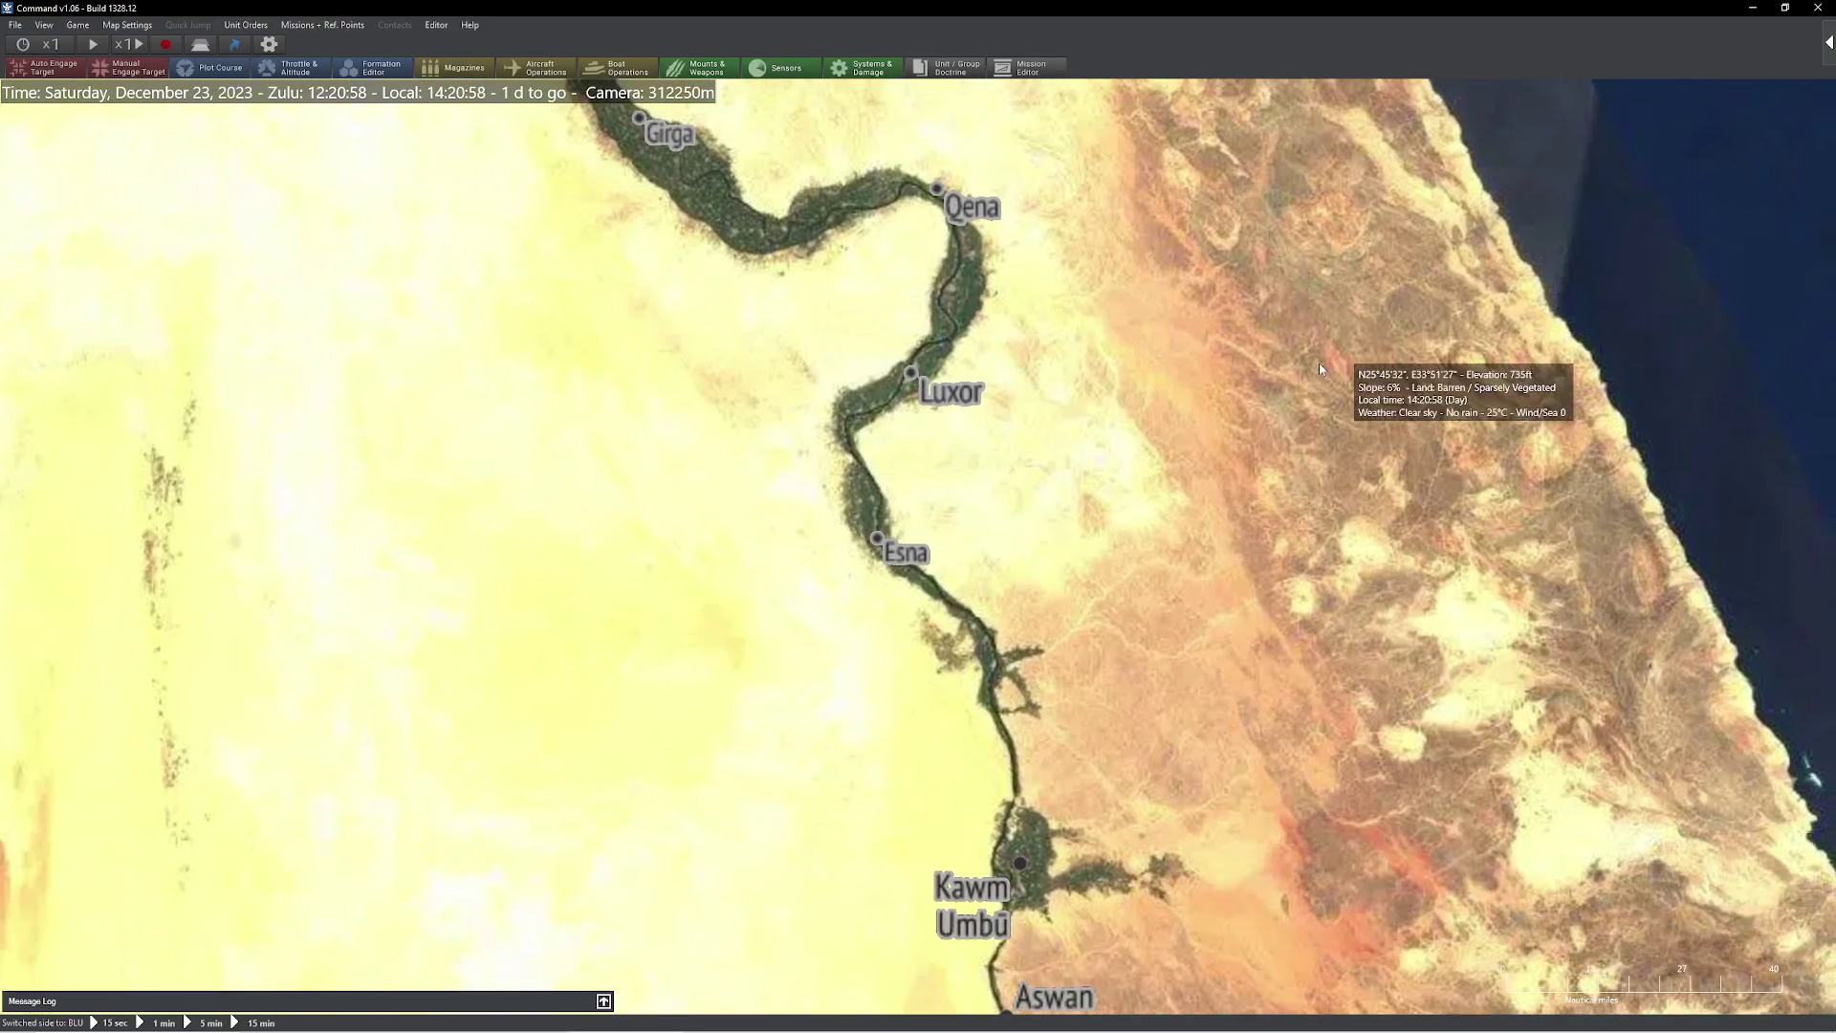
drag(1318, 363, 889, 425)
drag(1588, 362, 1089, 591)
click(139, 29)
mouse_move(42, 29)
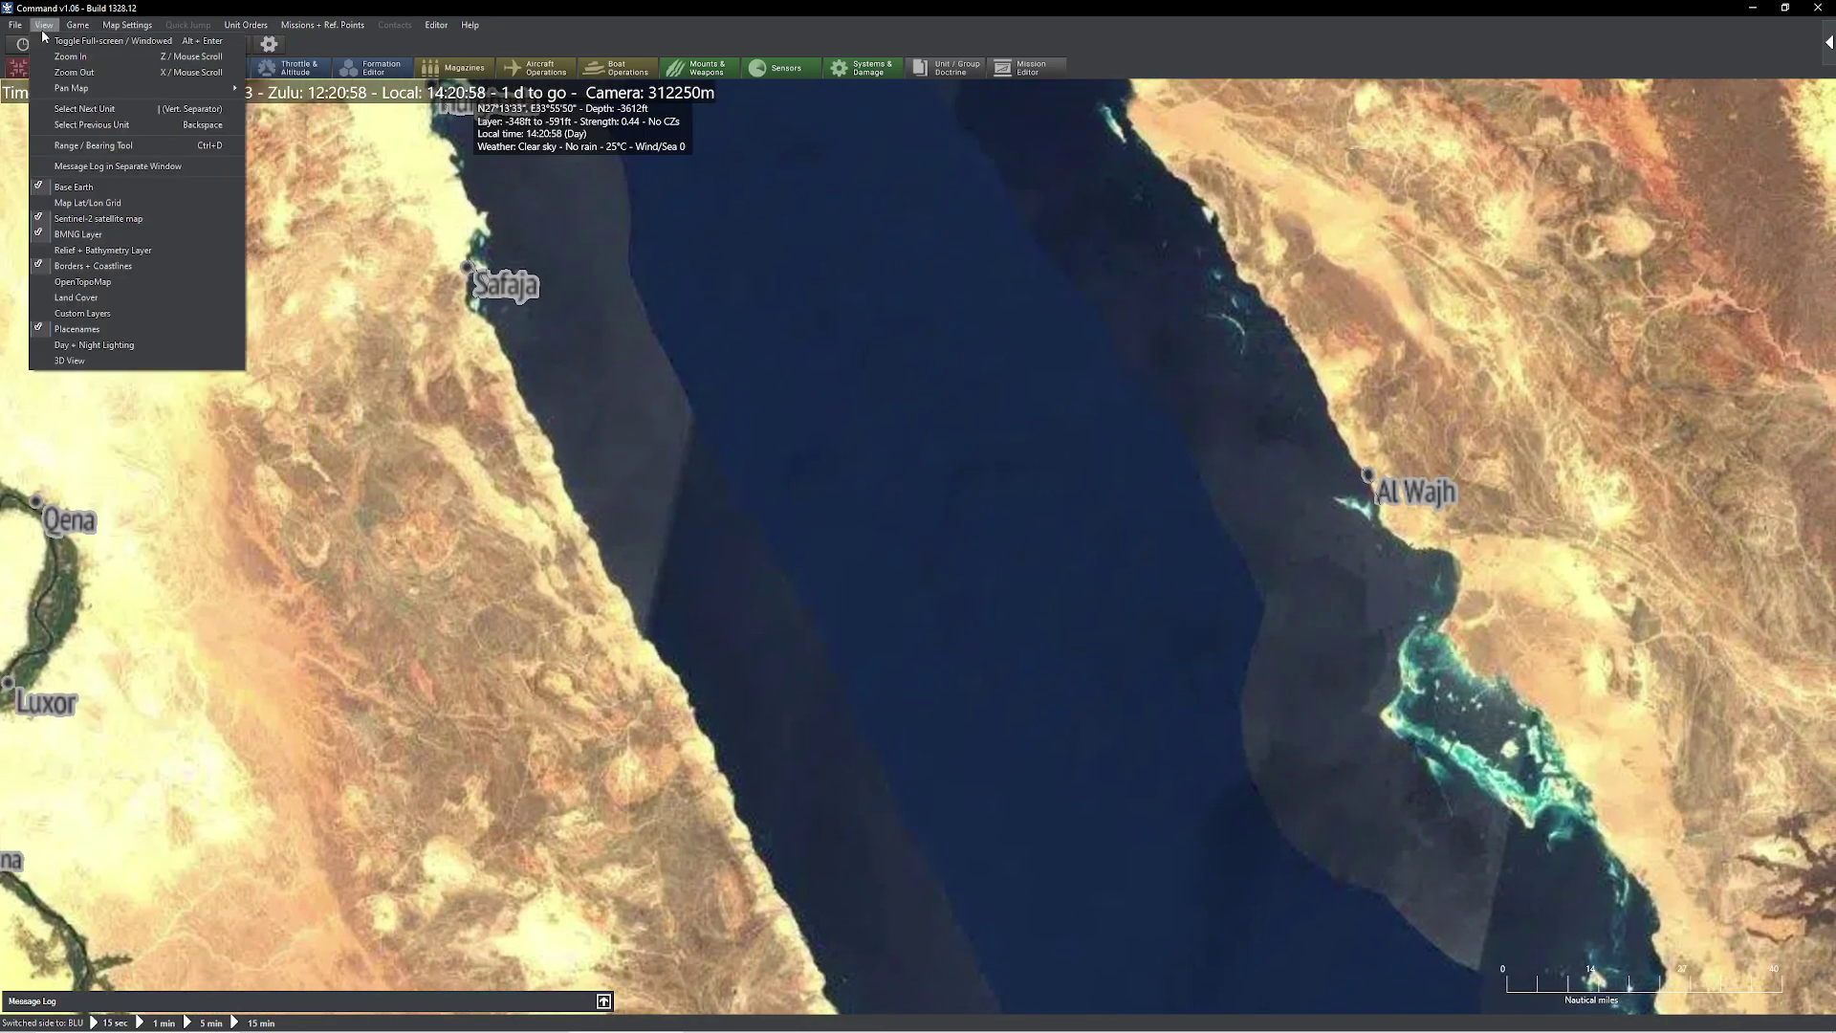
click(140, 188)
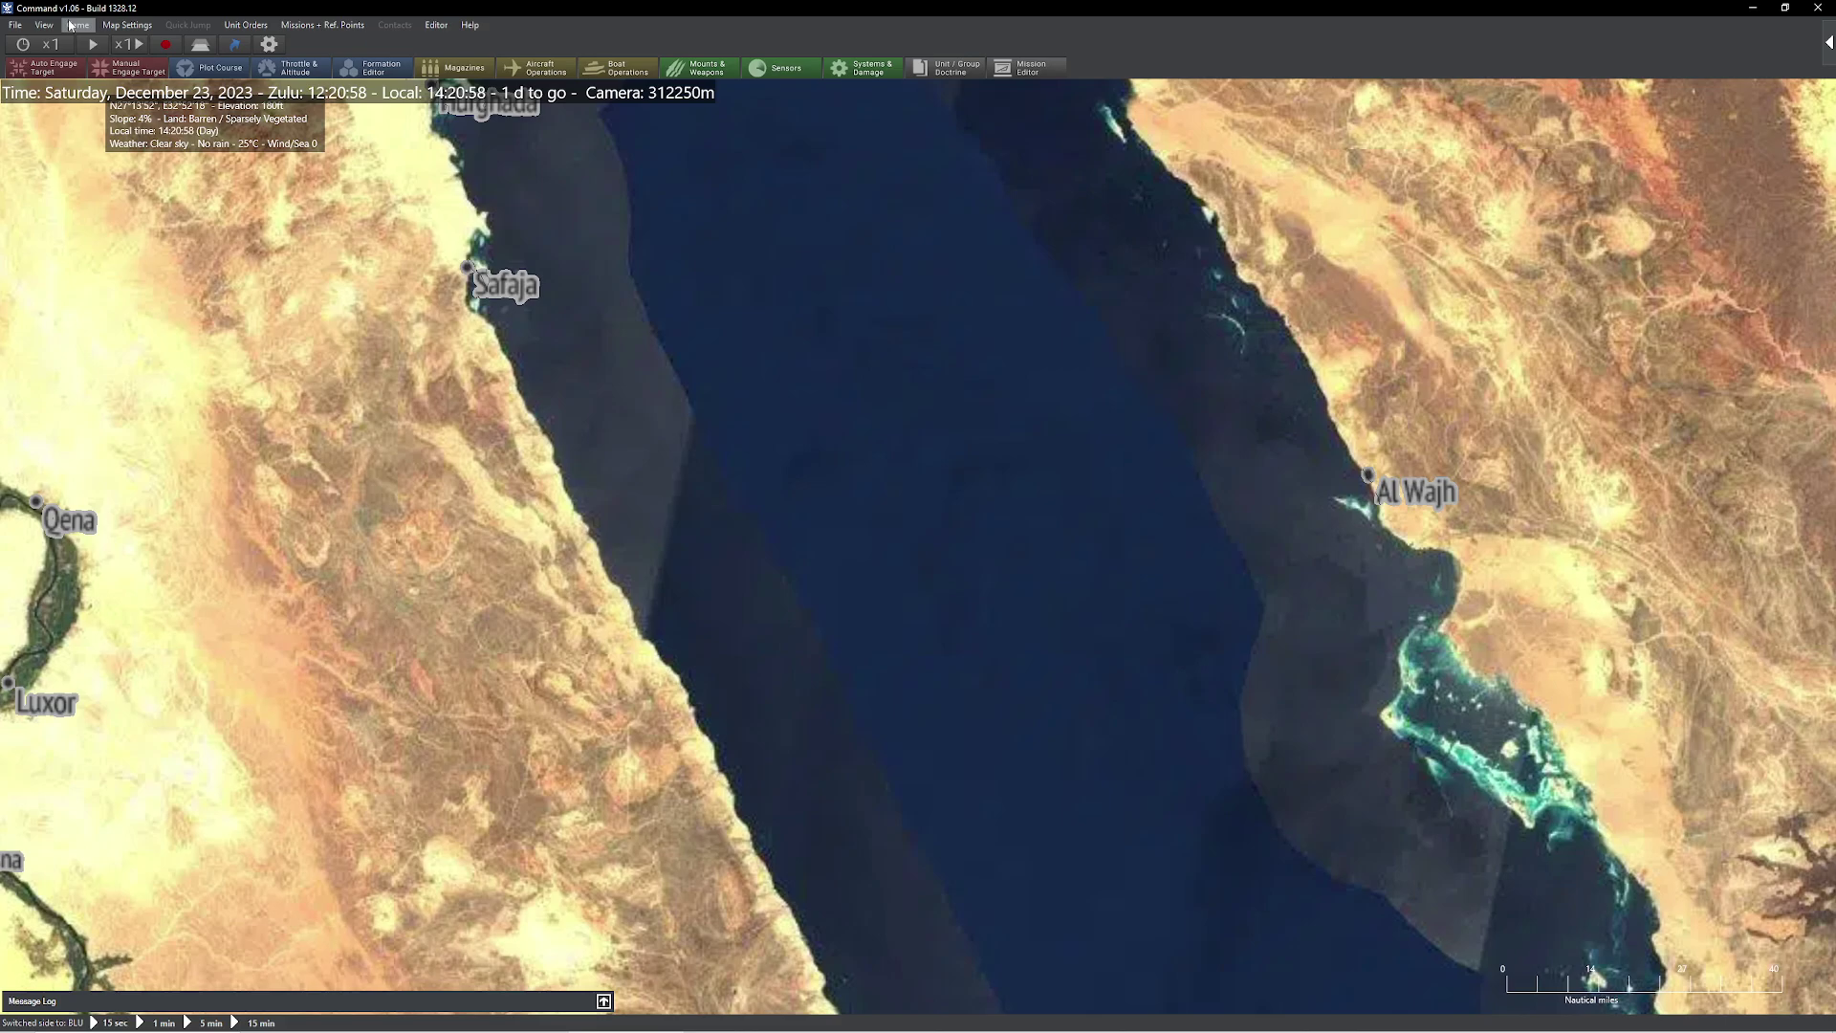
click(44, 25)
click(151, 219)
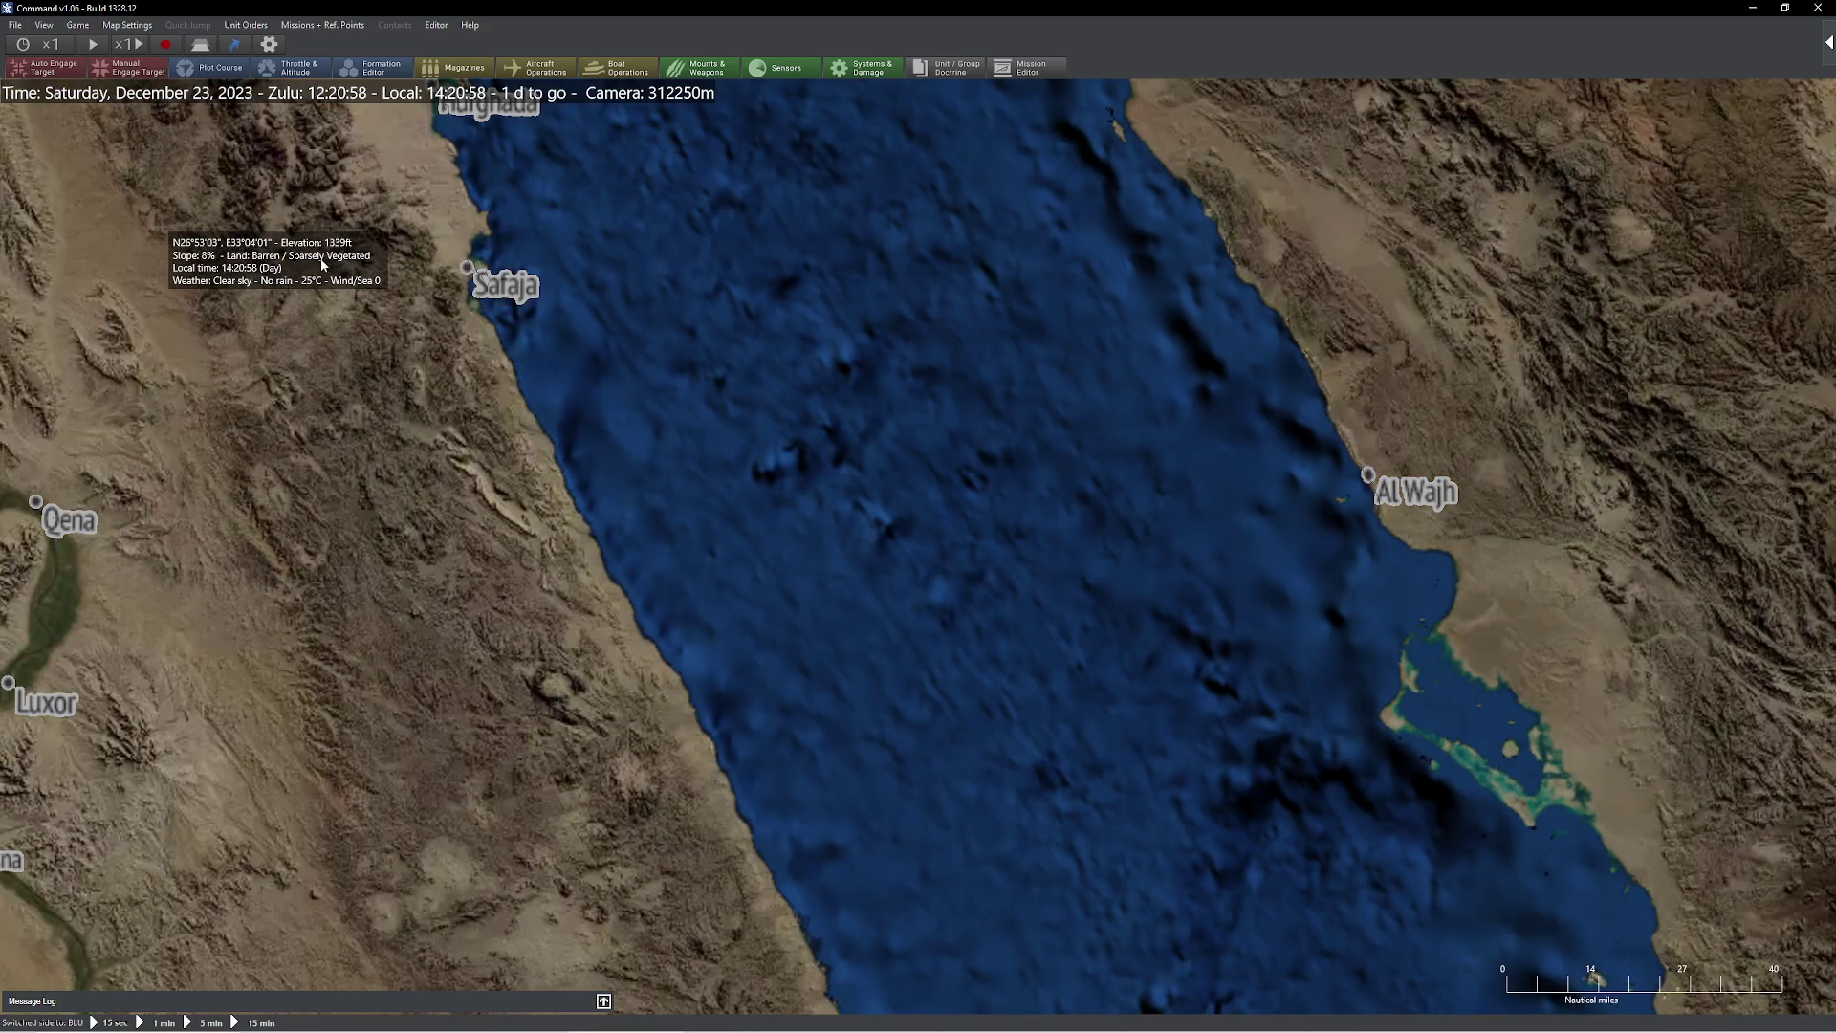
Add a third side named GRN and make it the active side
drag(765, 428, 1107, 435)
drag(632, 460, 849, 514)
drag(1172, 369, 933, 525)
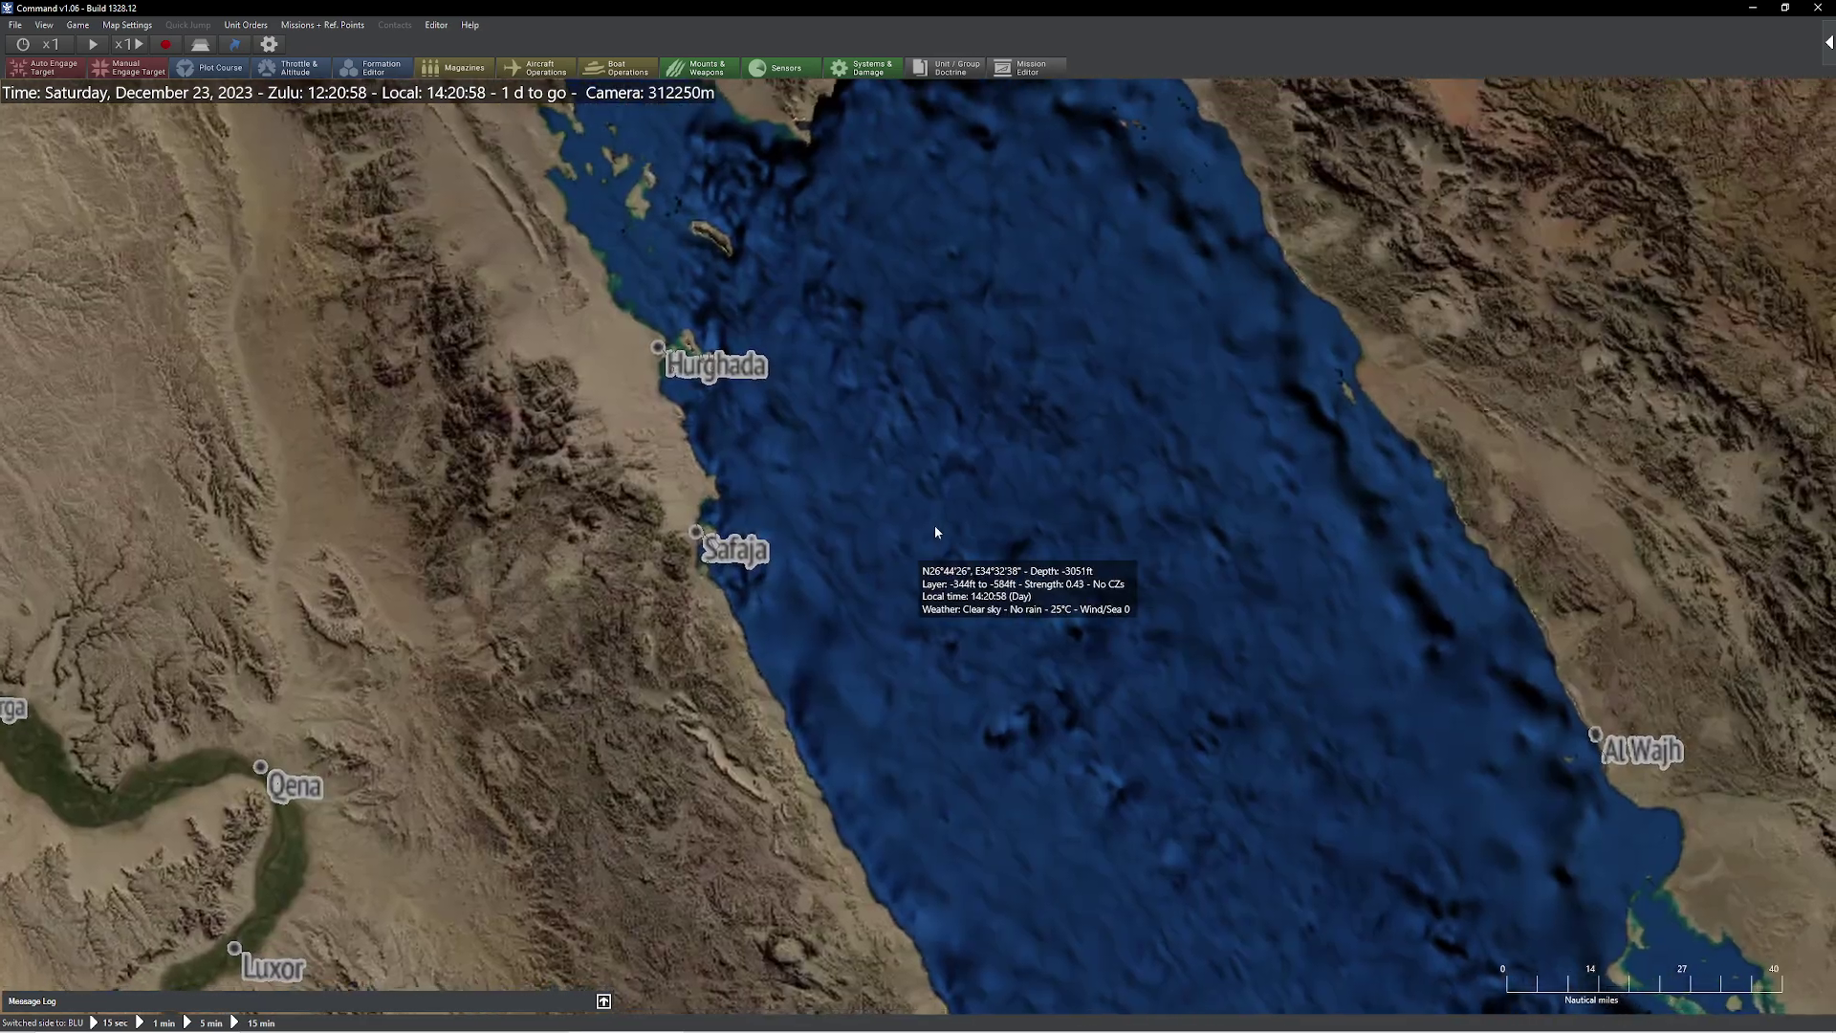
drag(1043, 449, 898, 543)
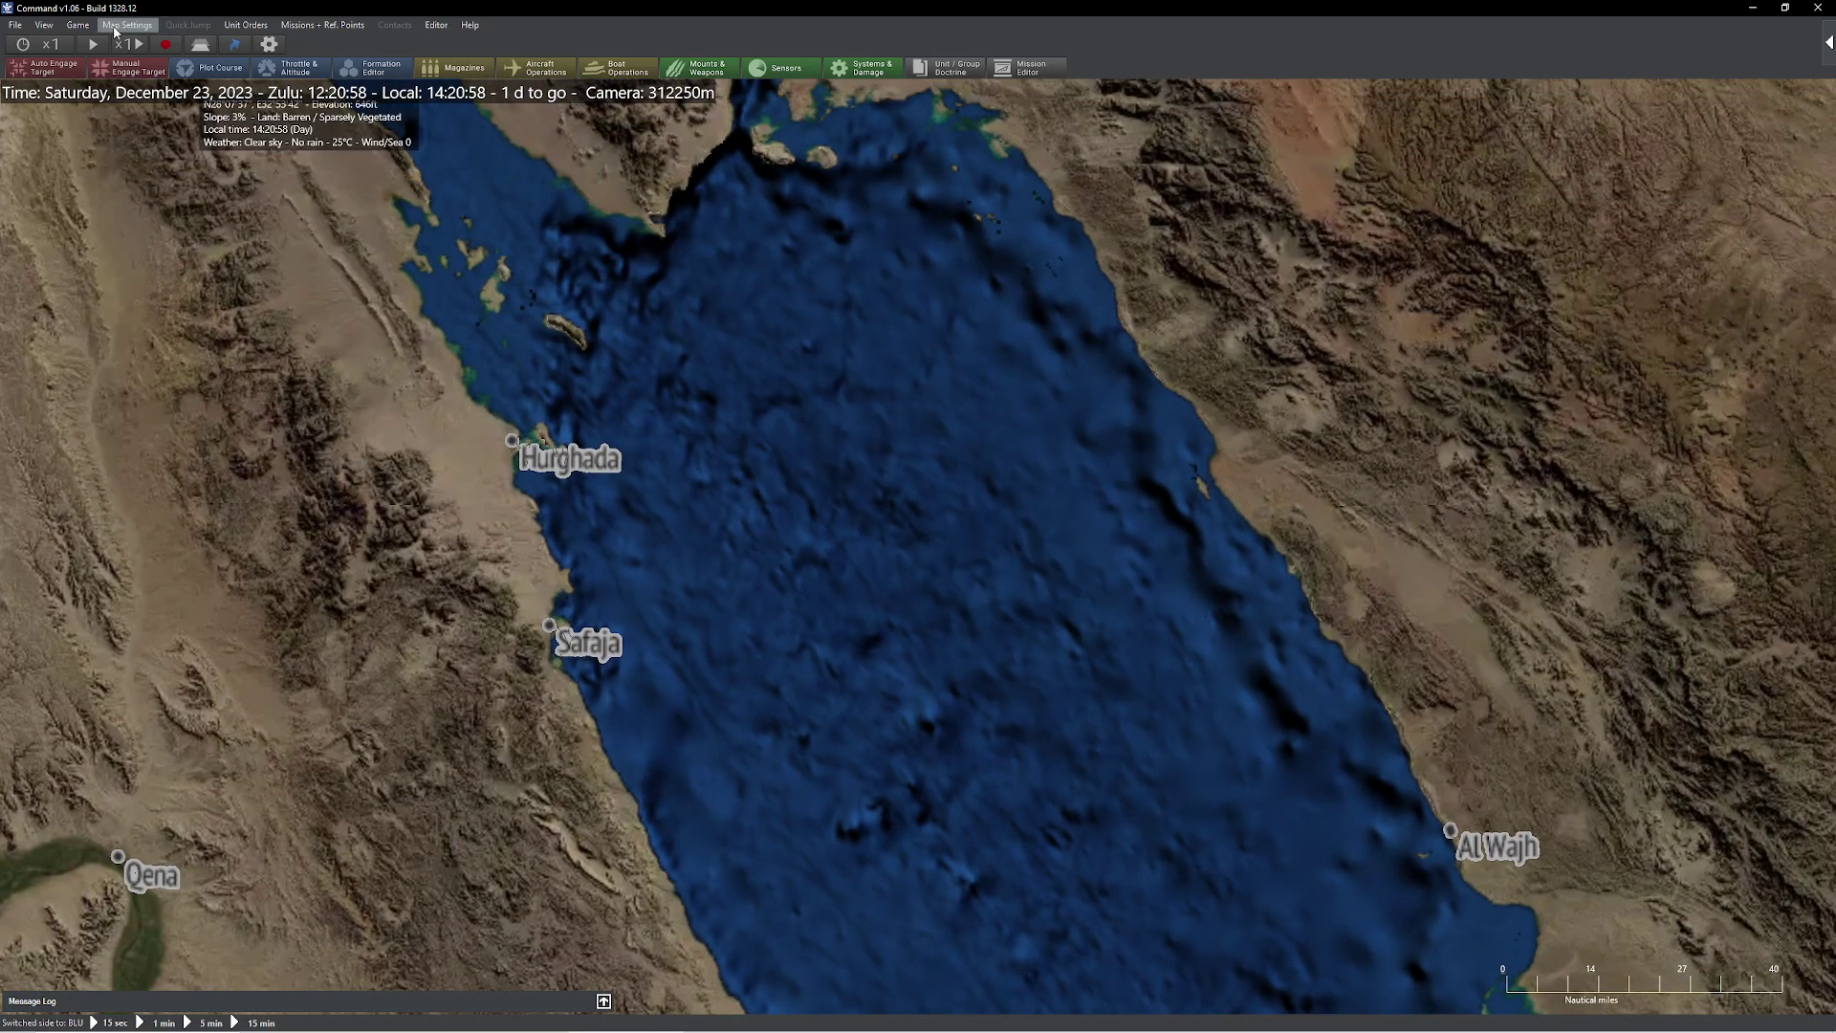
click(436, 25)
click(459, 119)
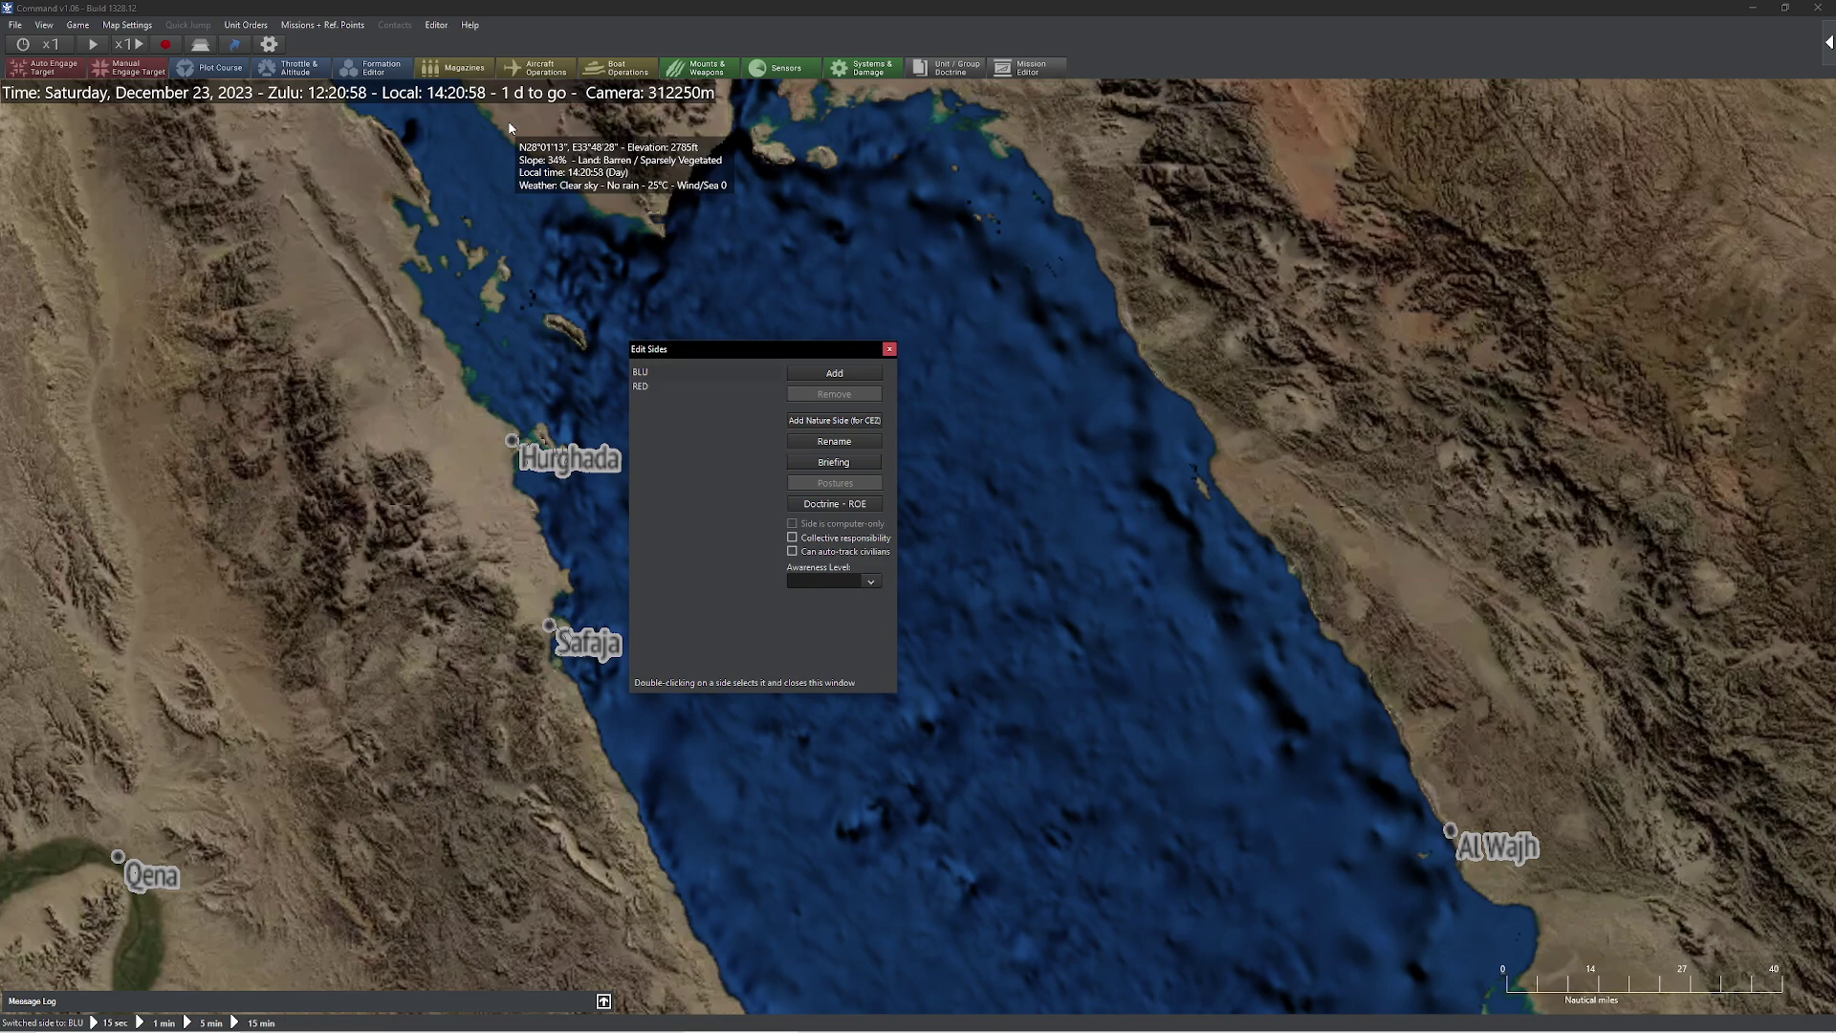
click(812, 379)
text(GRN)
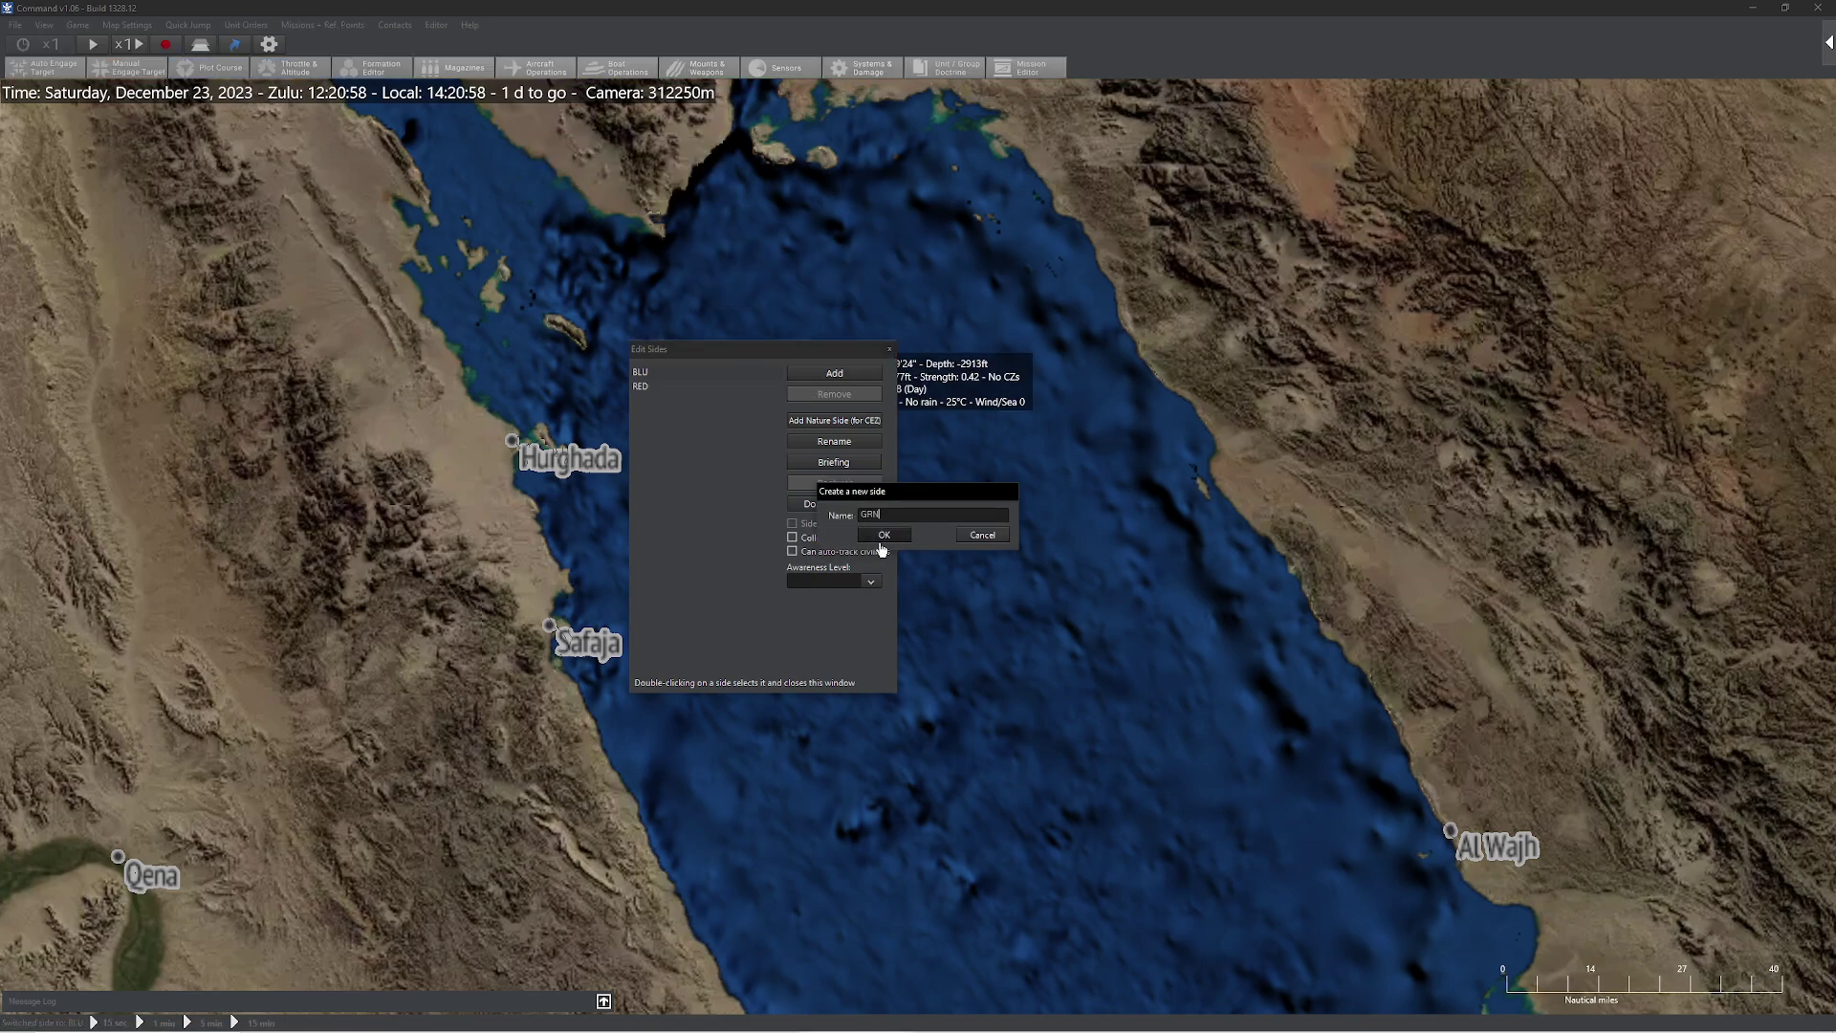
click(881, 541)
double_click(657, 399)
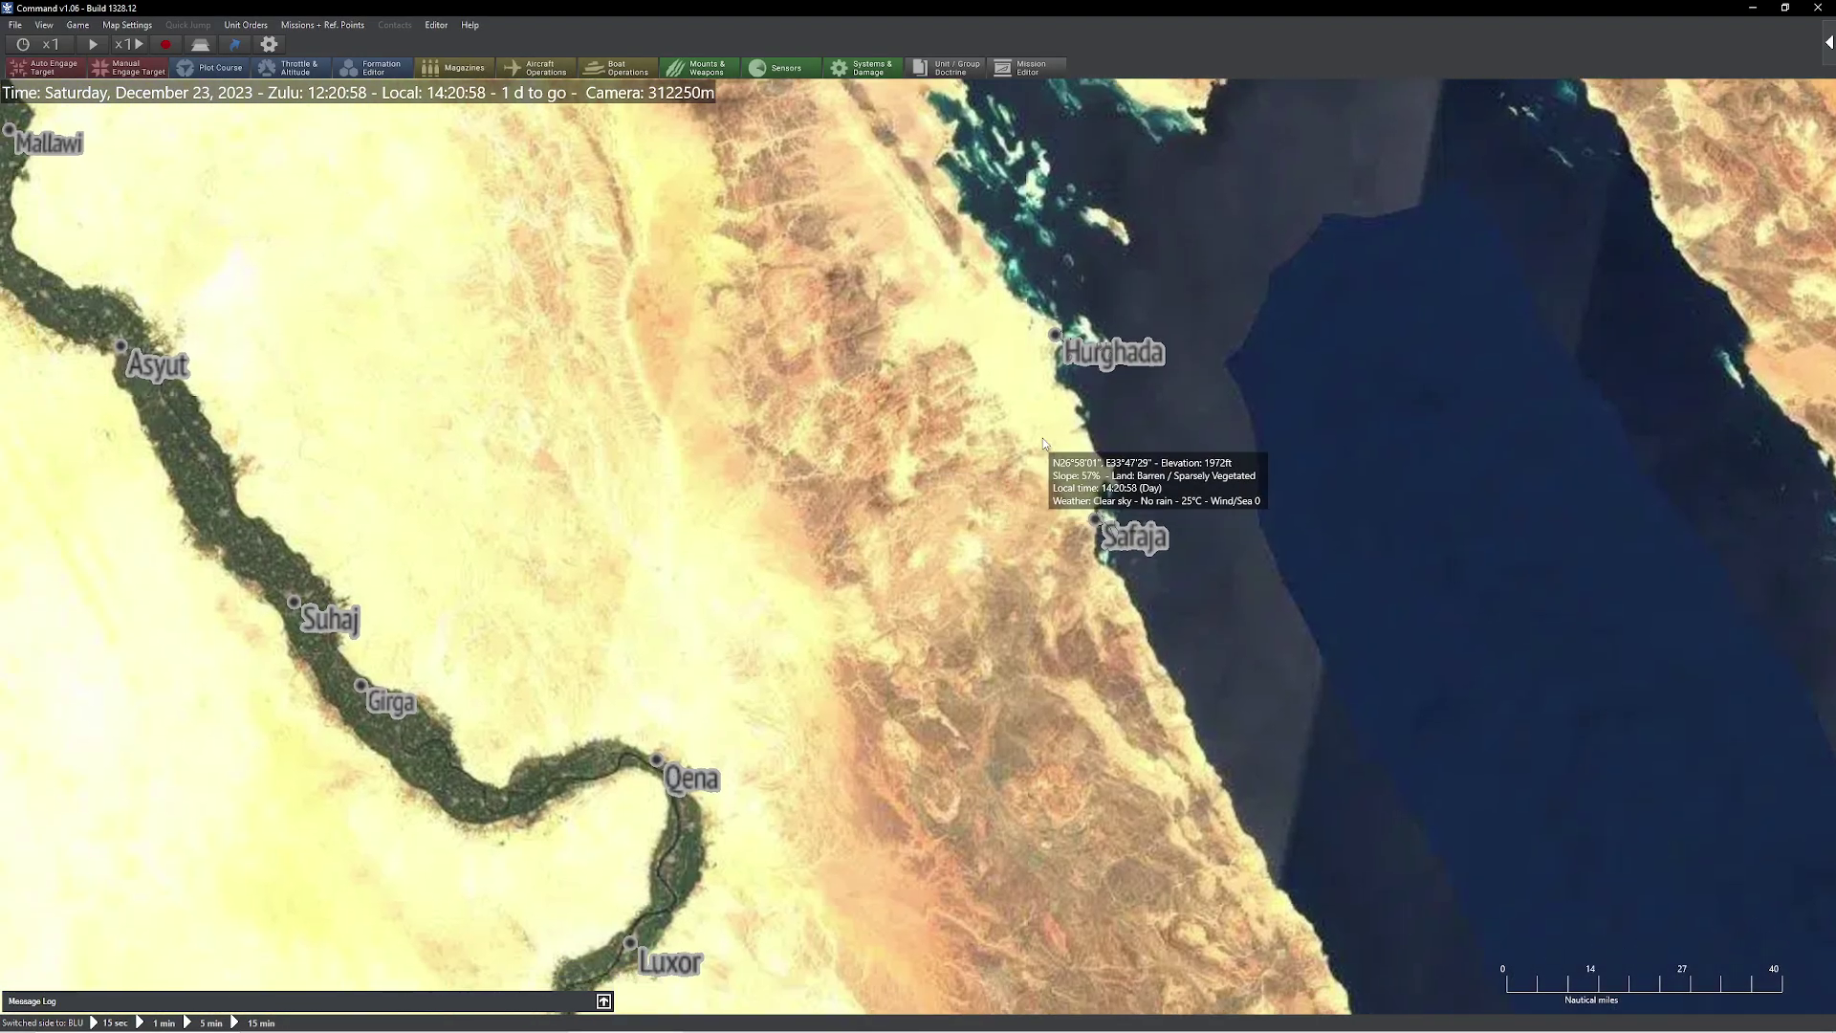
Switch the active side from GRN back to BLU
drag(1240, 346, 703, 344)
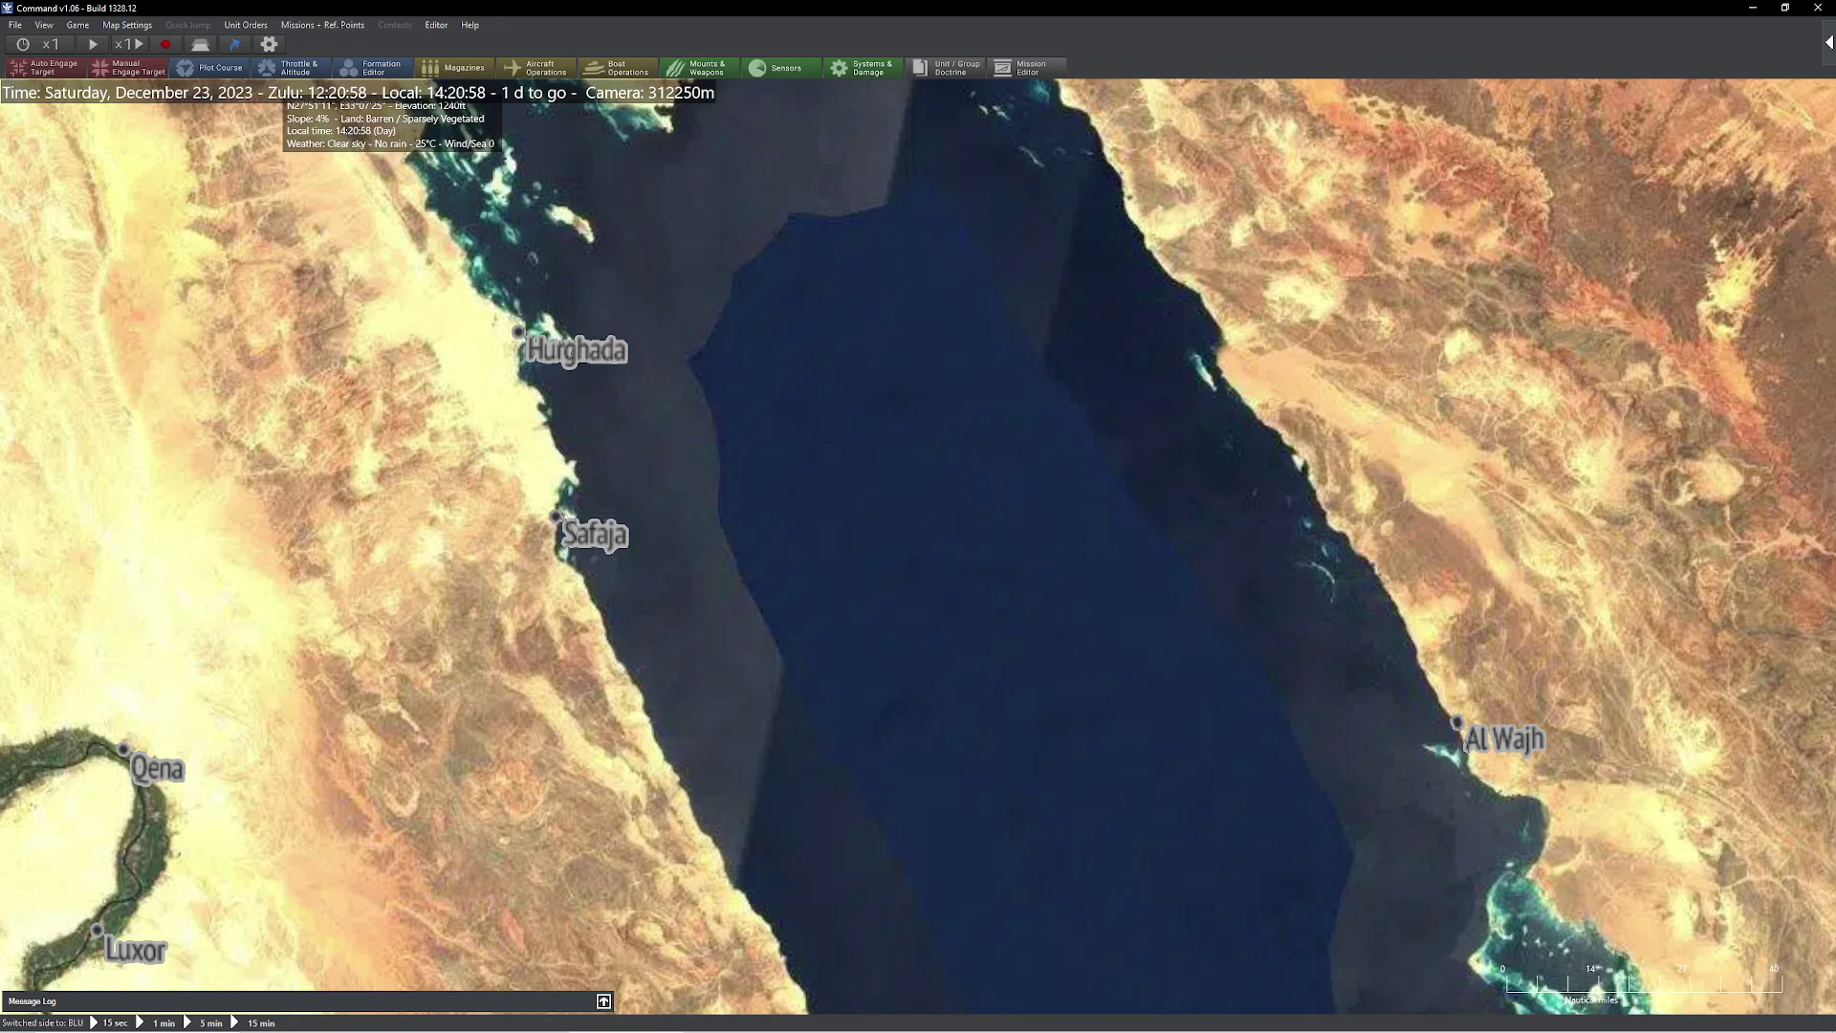
click(447, 27)
mouse_move(565, 135)
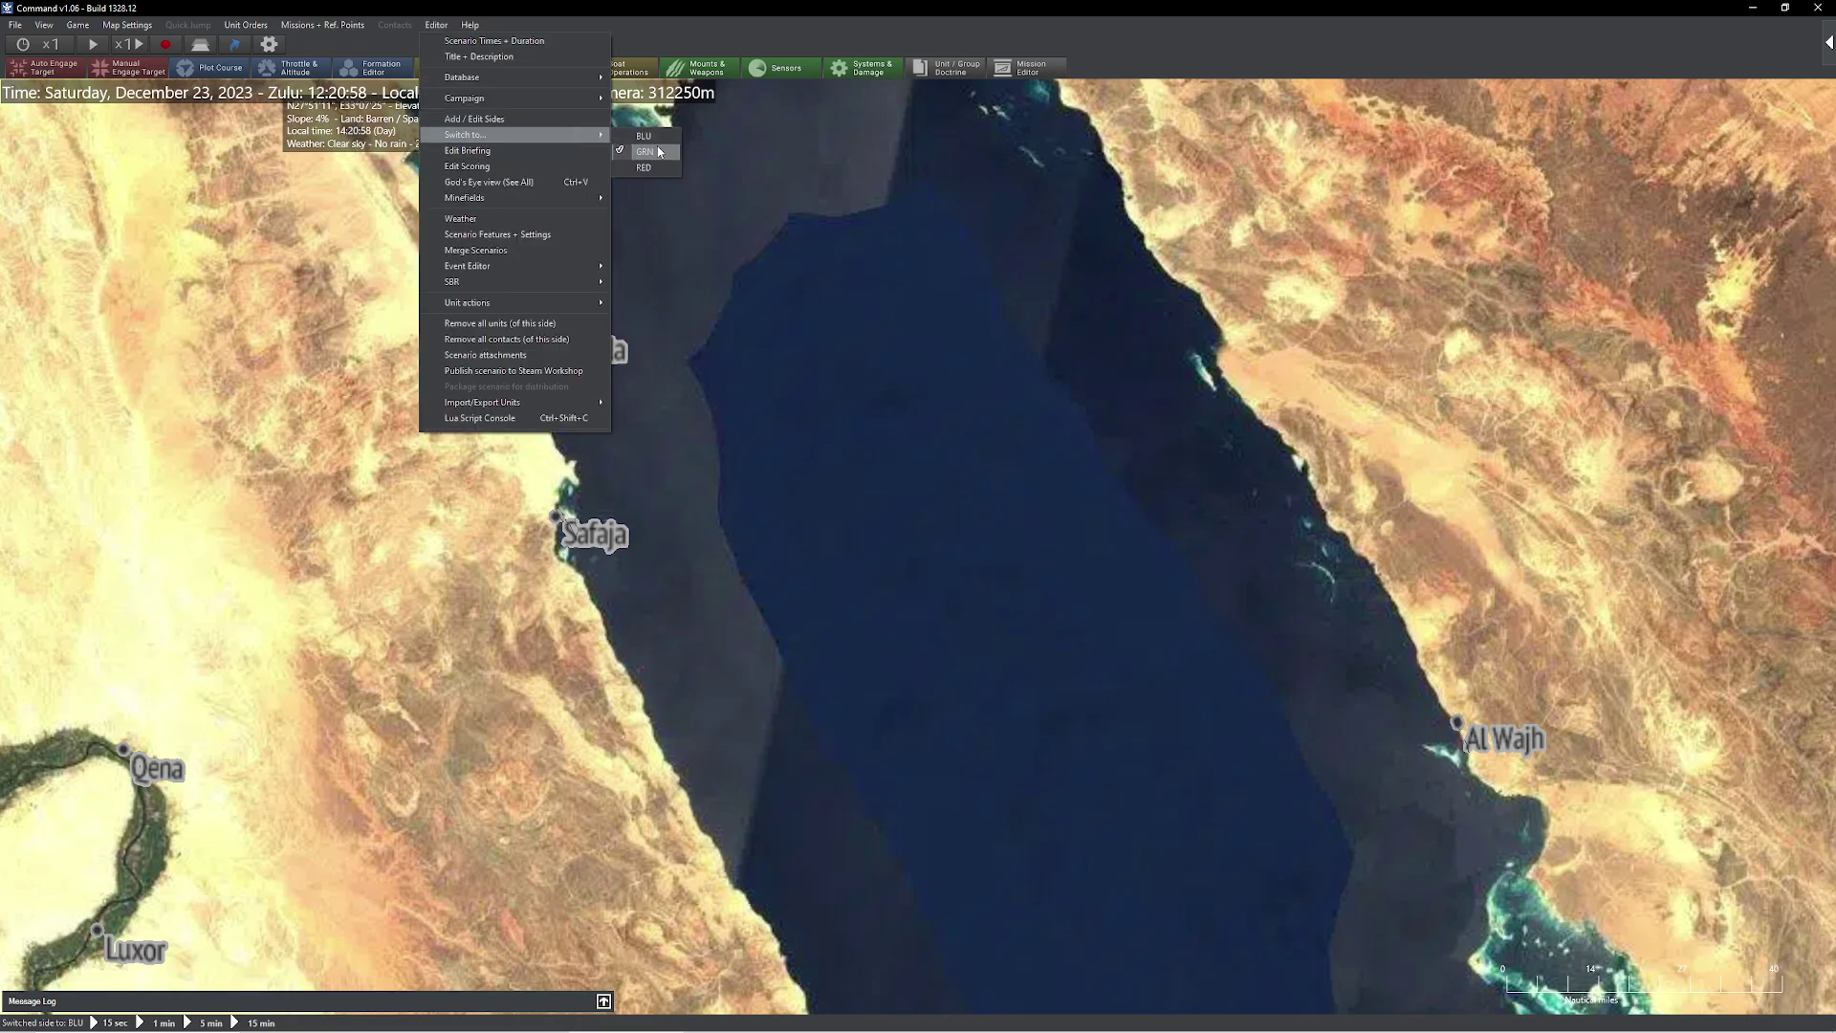
click(660, 151)
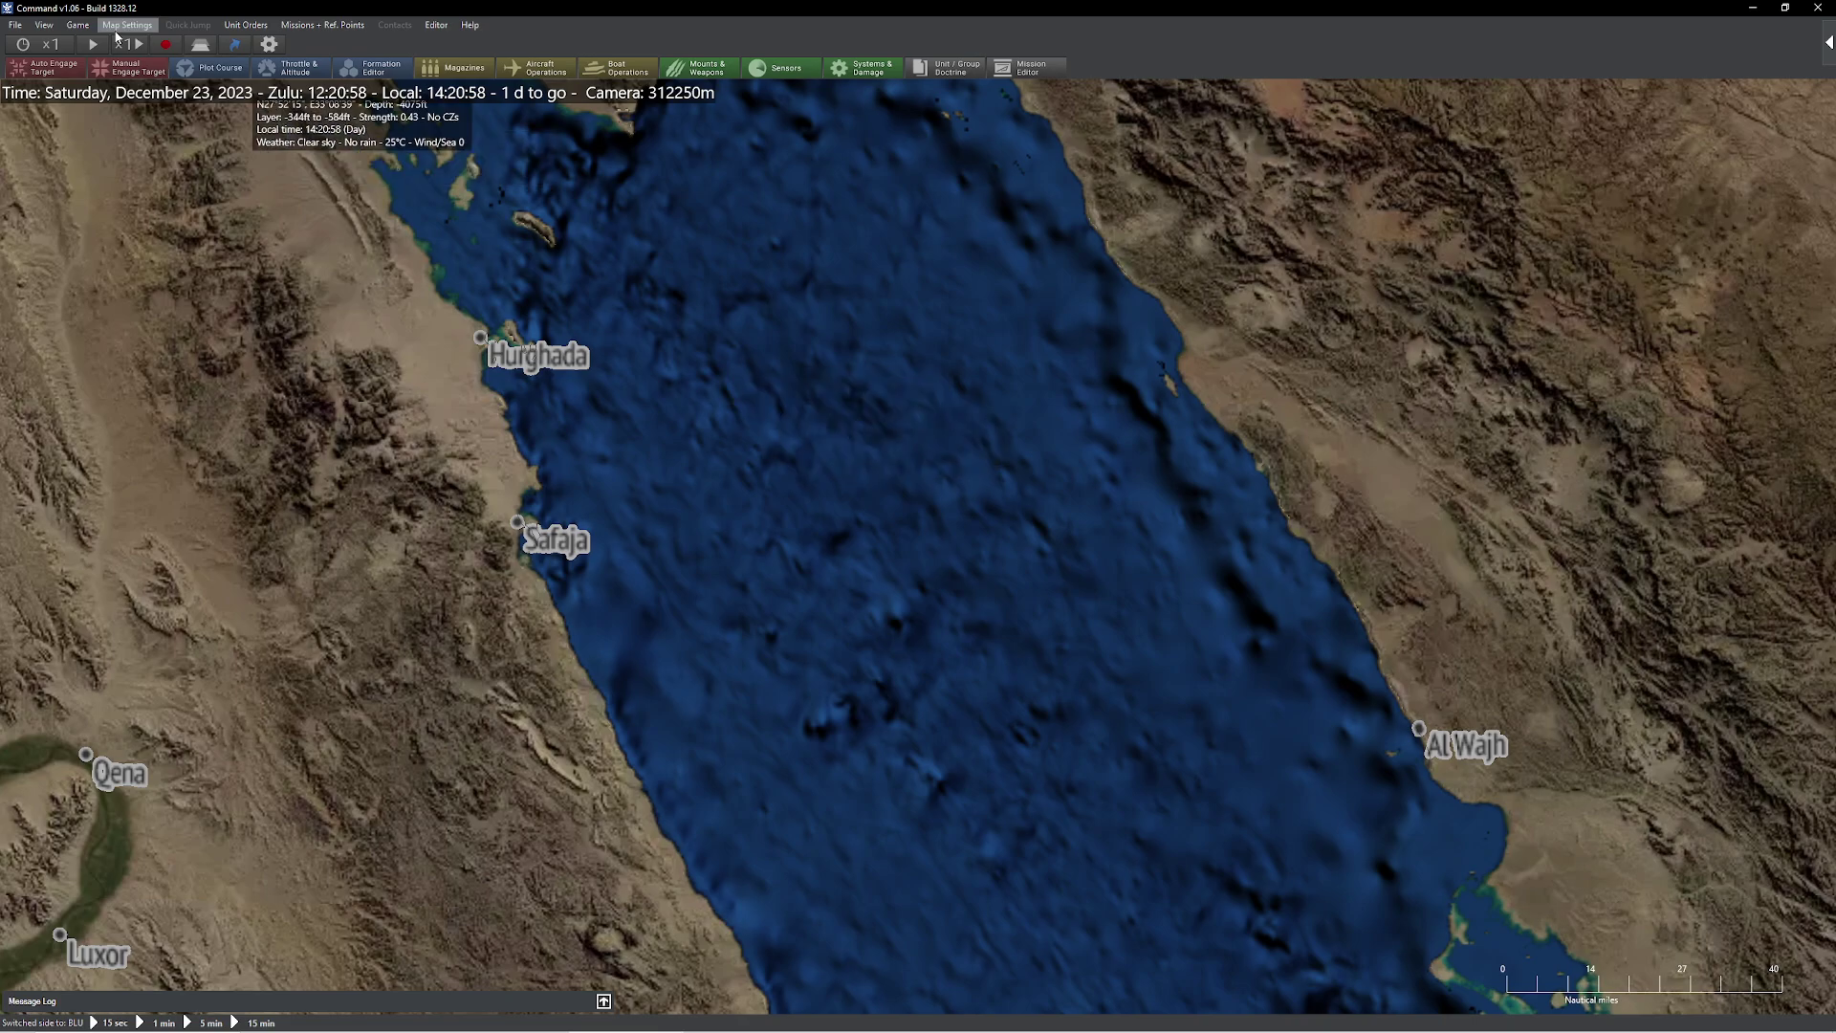
Review the map display settings in the game options, then close them
click(78, 25)
click(163, 310)
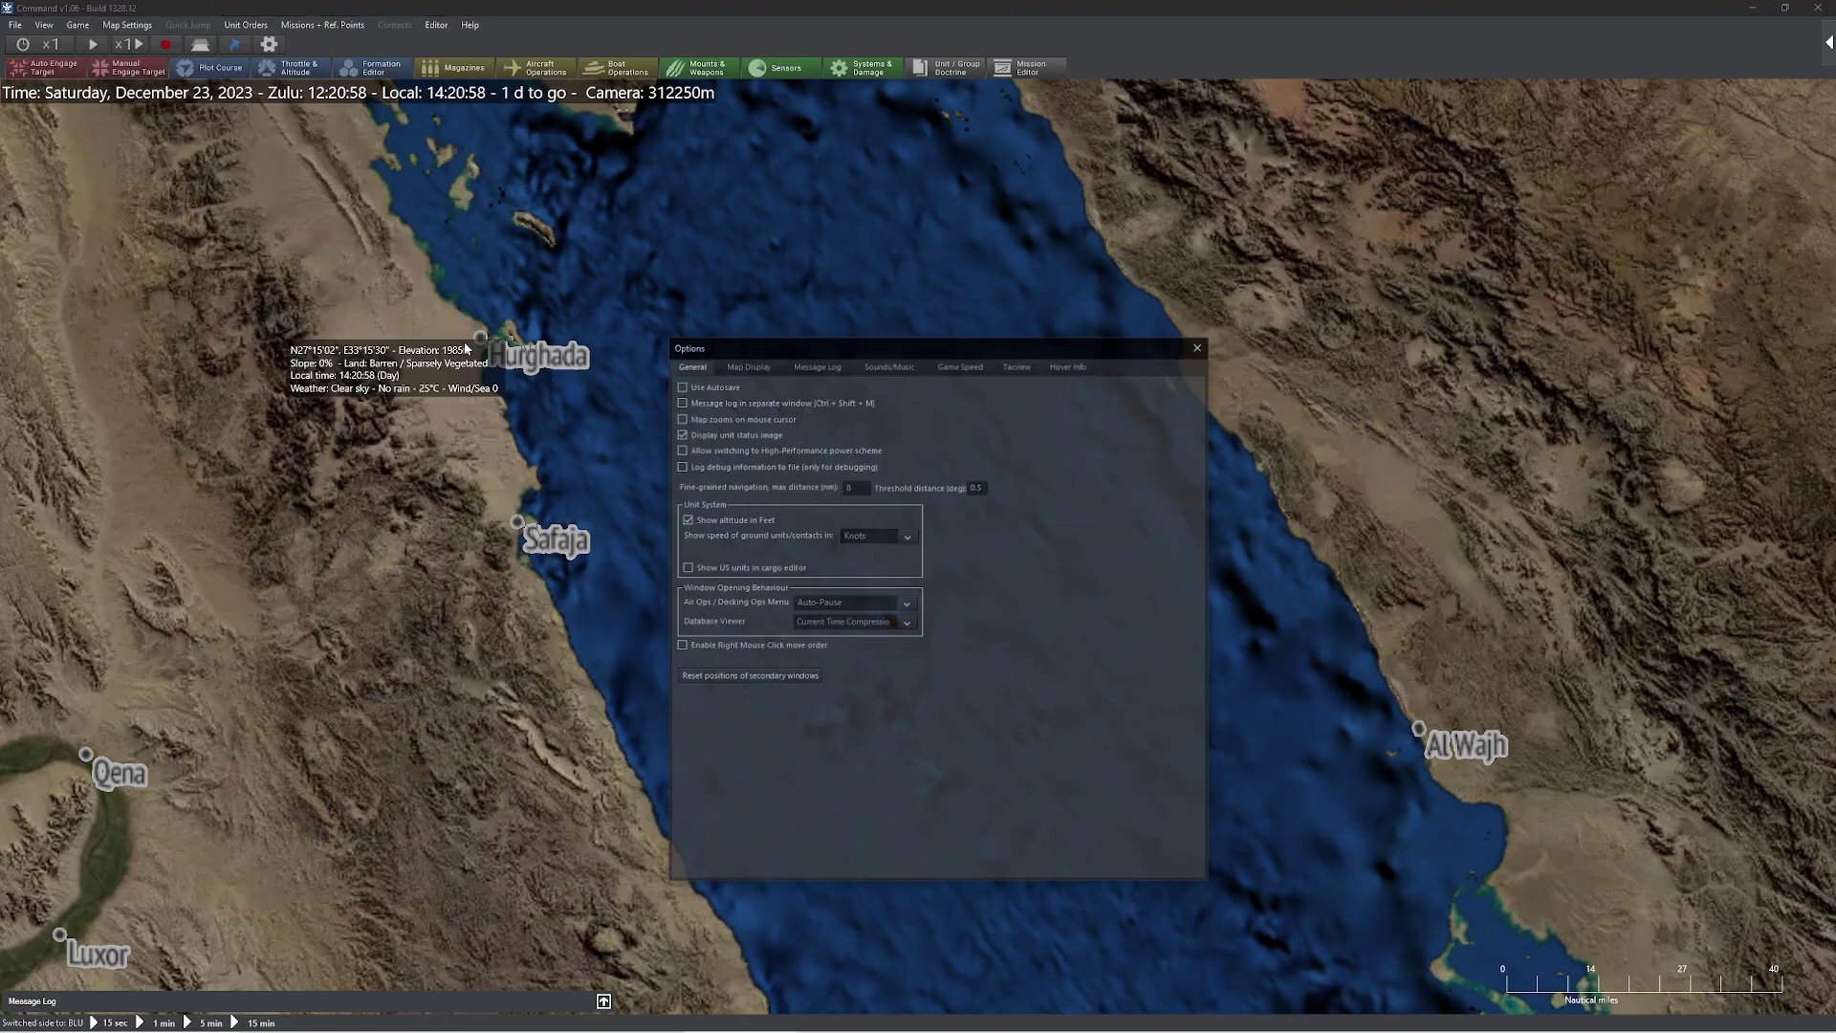
click(762, 372)
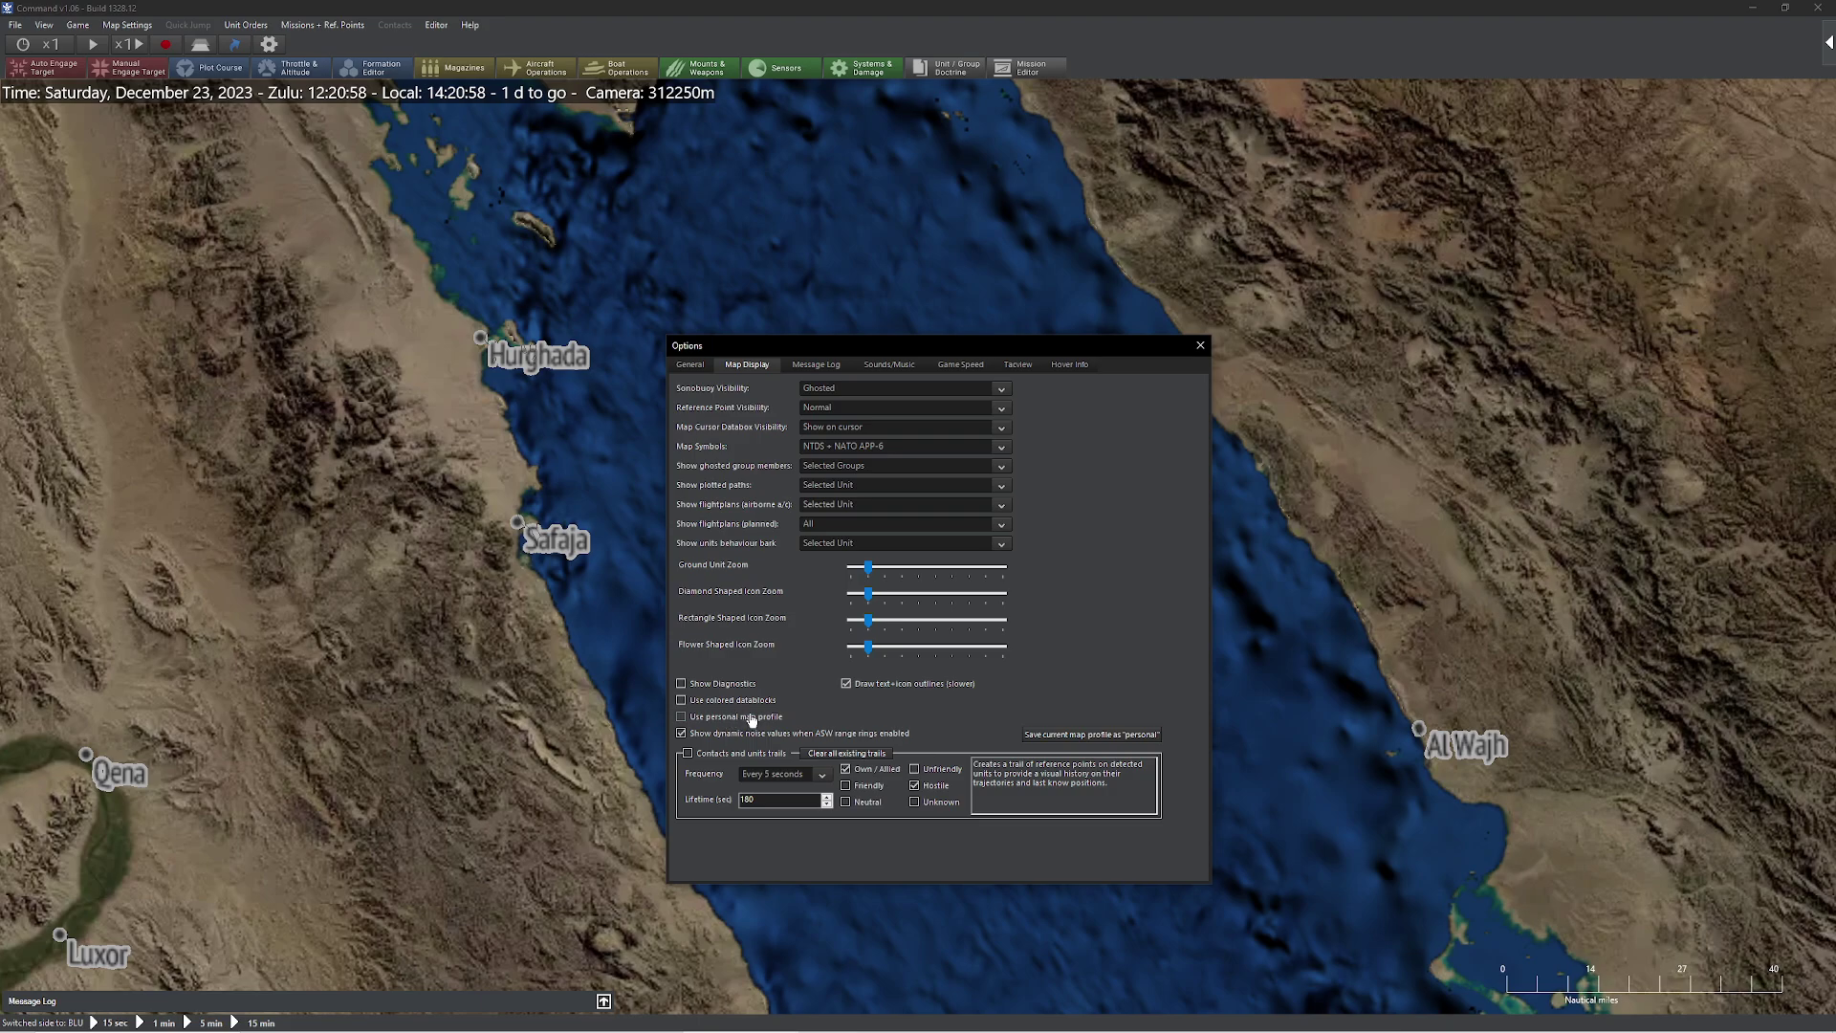
click(1200, 345)
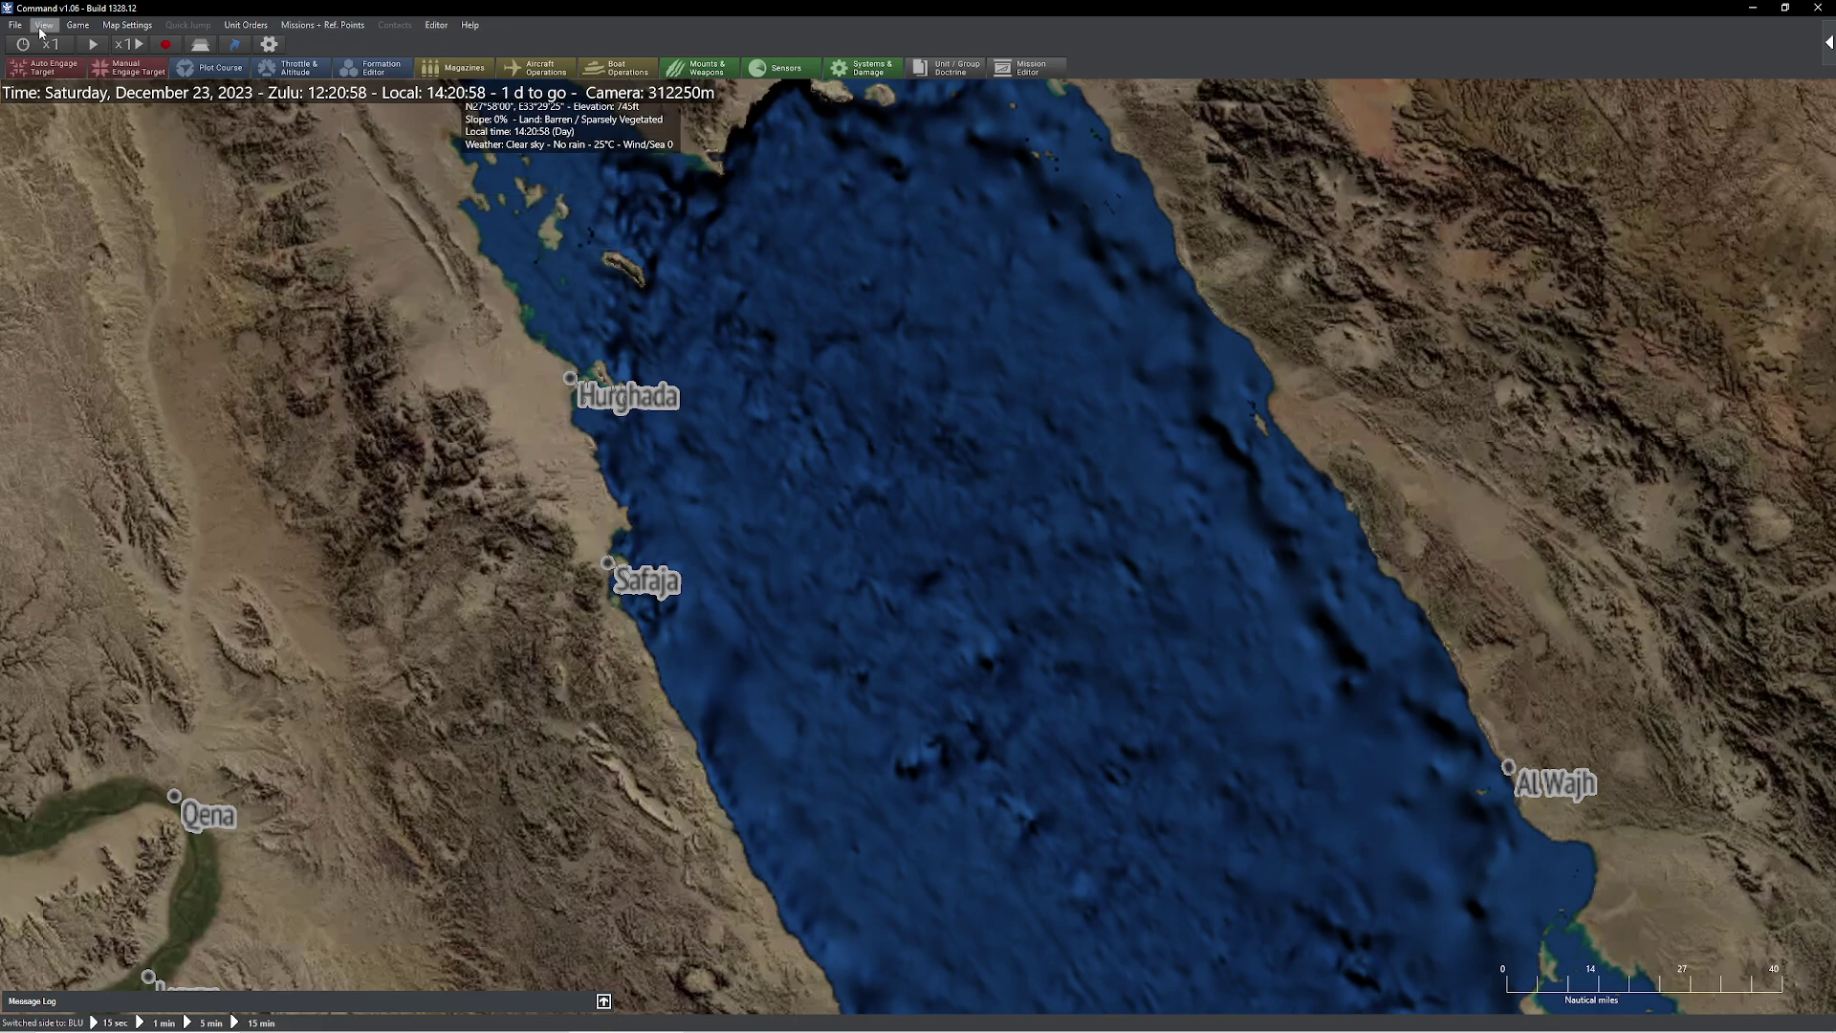
Start a new blank scenario, discarding the unsaved progress of the current one
click(14, 25)
click(57, 55)
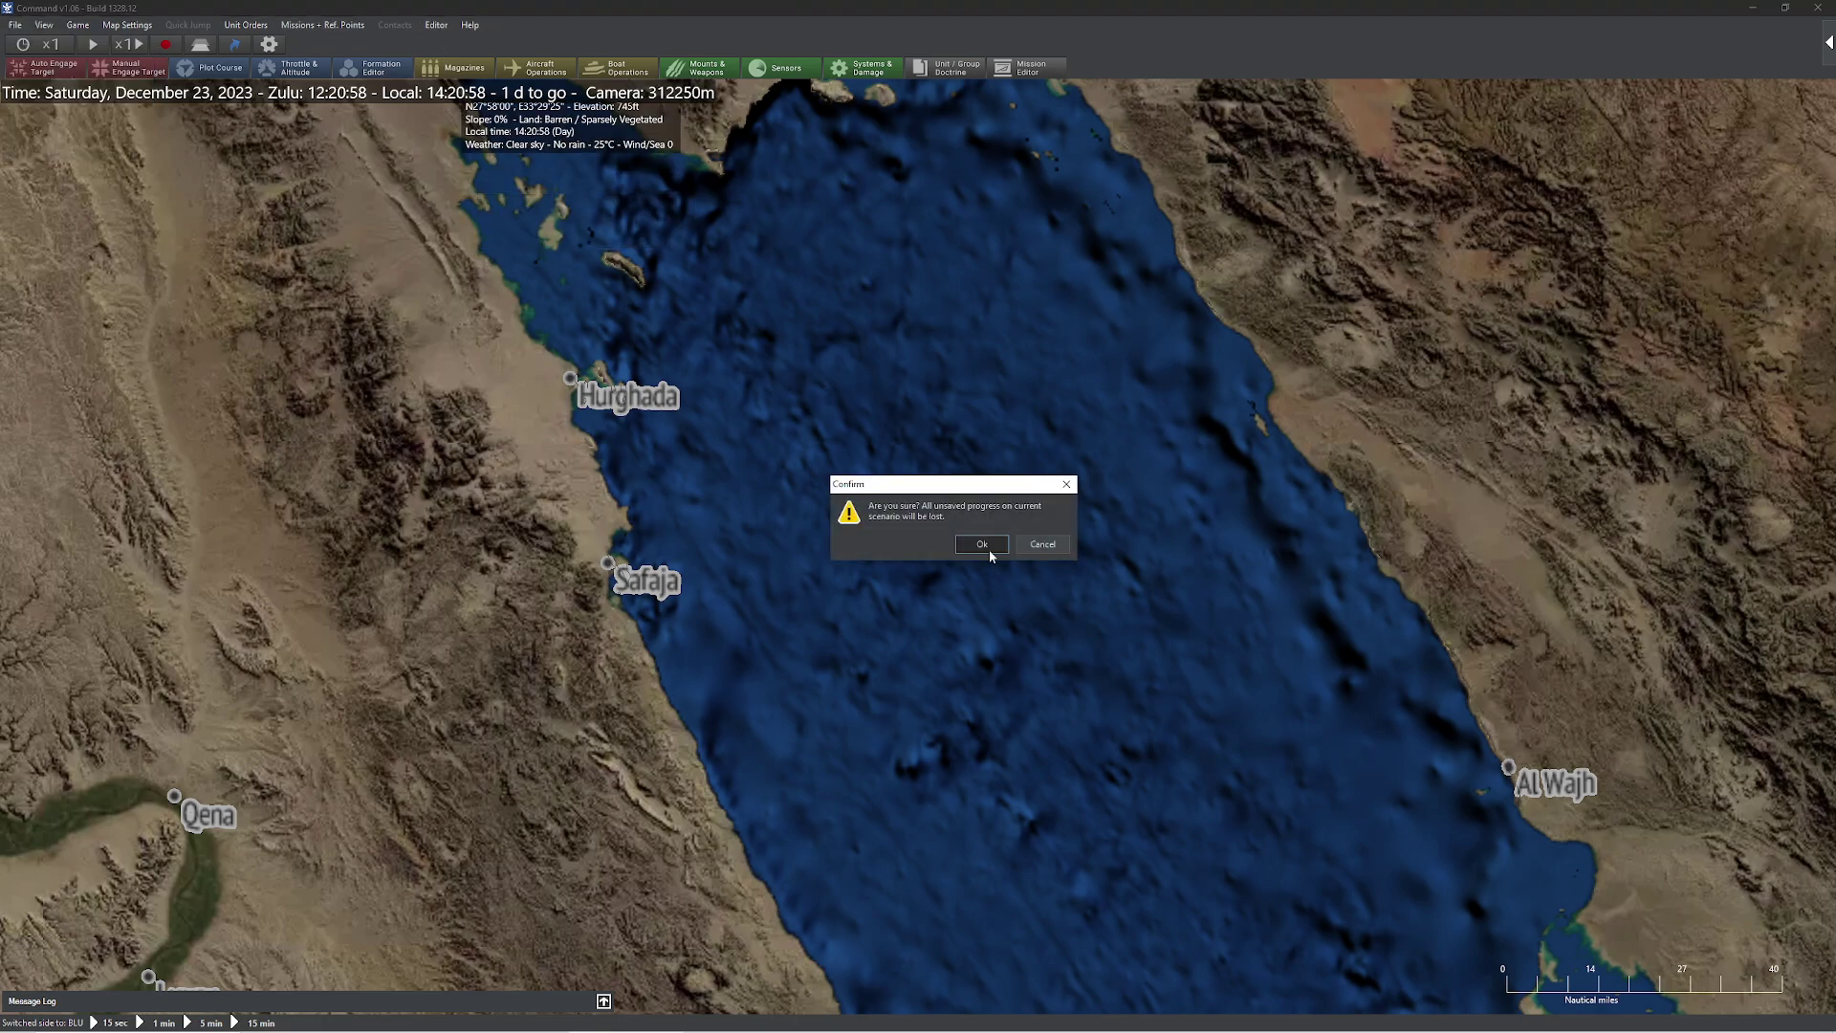
click(989, 551)
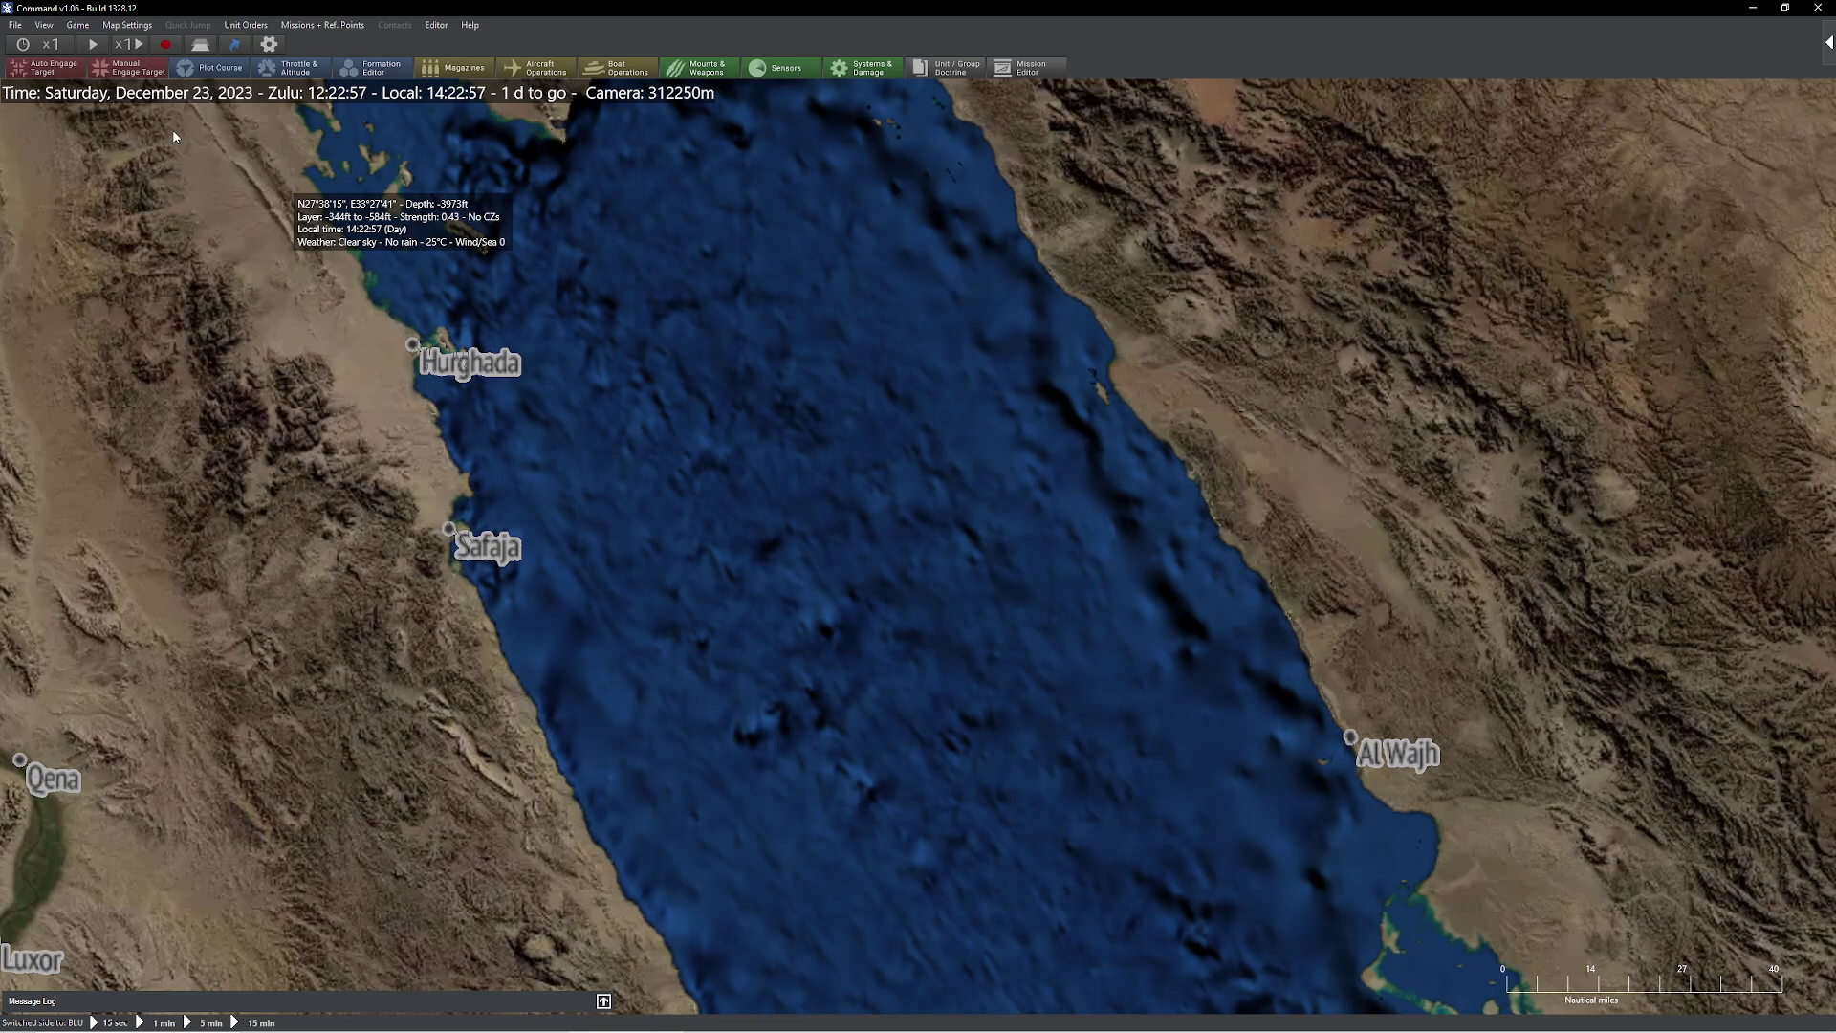
Add a side named RED to the new scenario and make it the active side
click(436, 25)
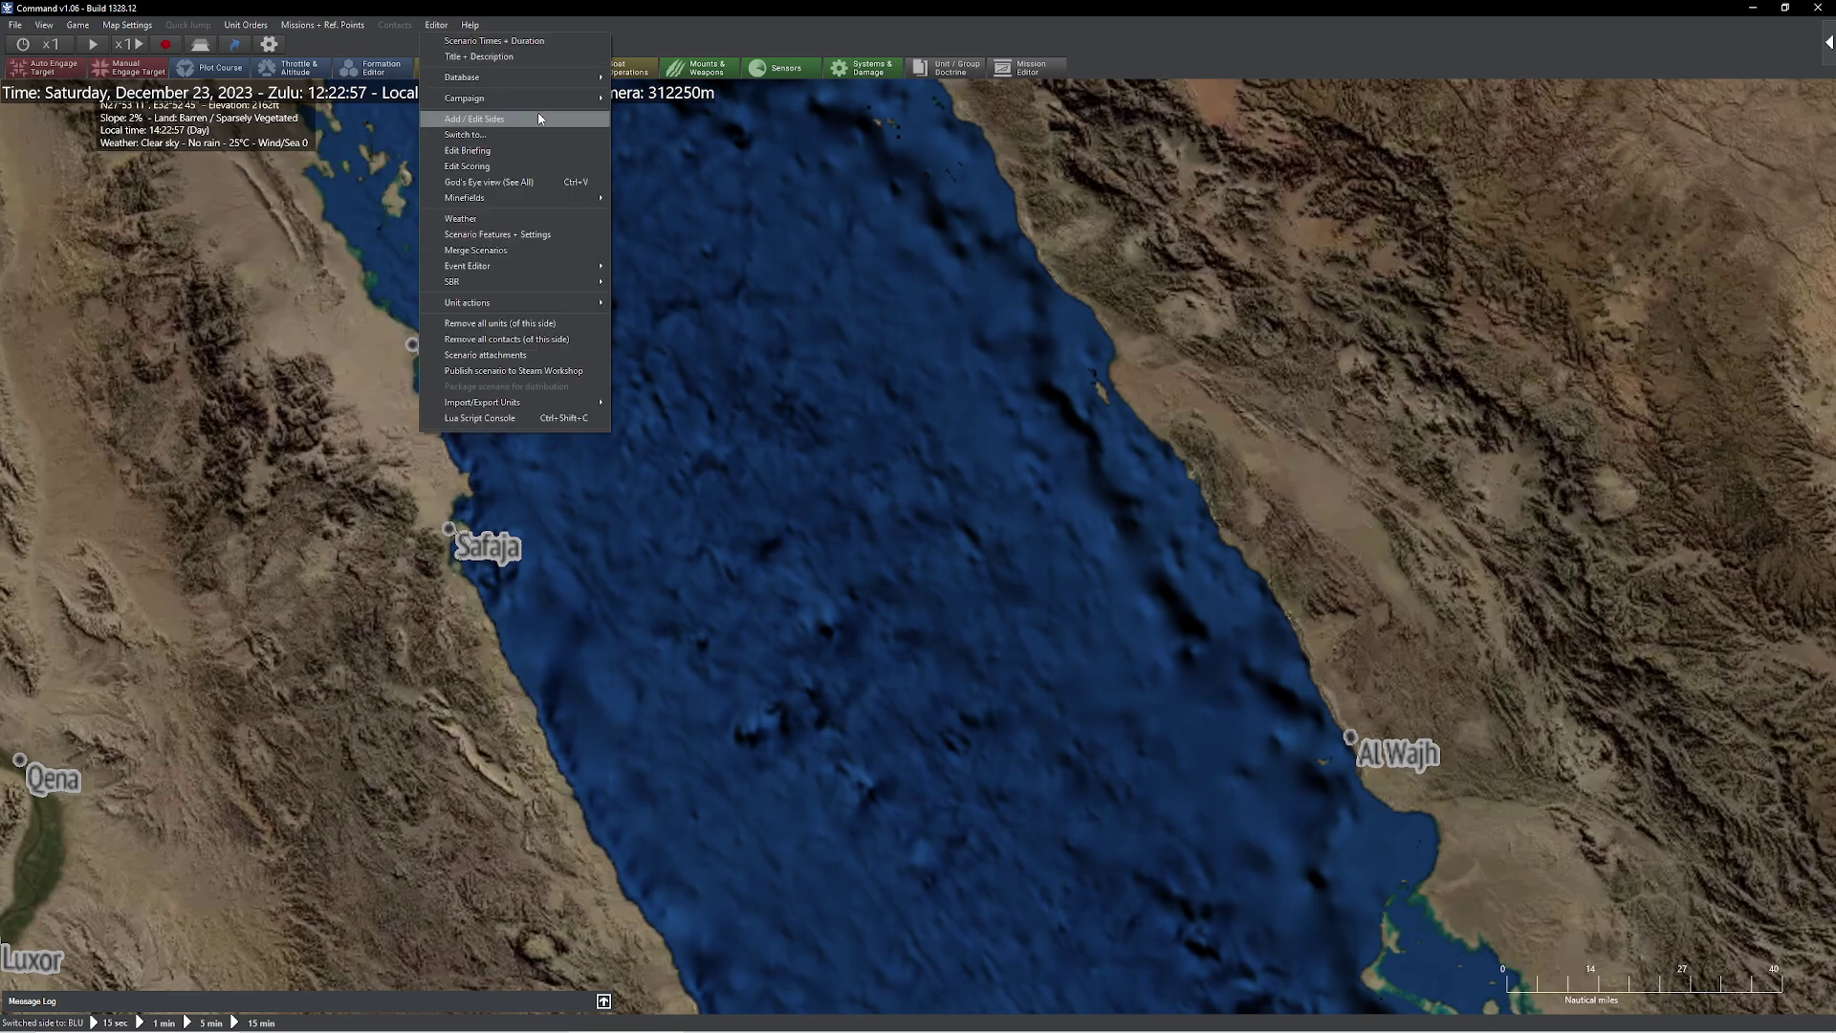
click(454, 119)
click(830, 382)
click(949, 512)
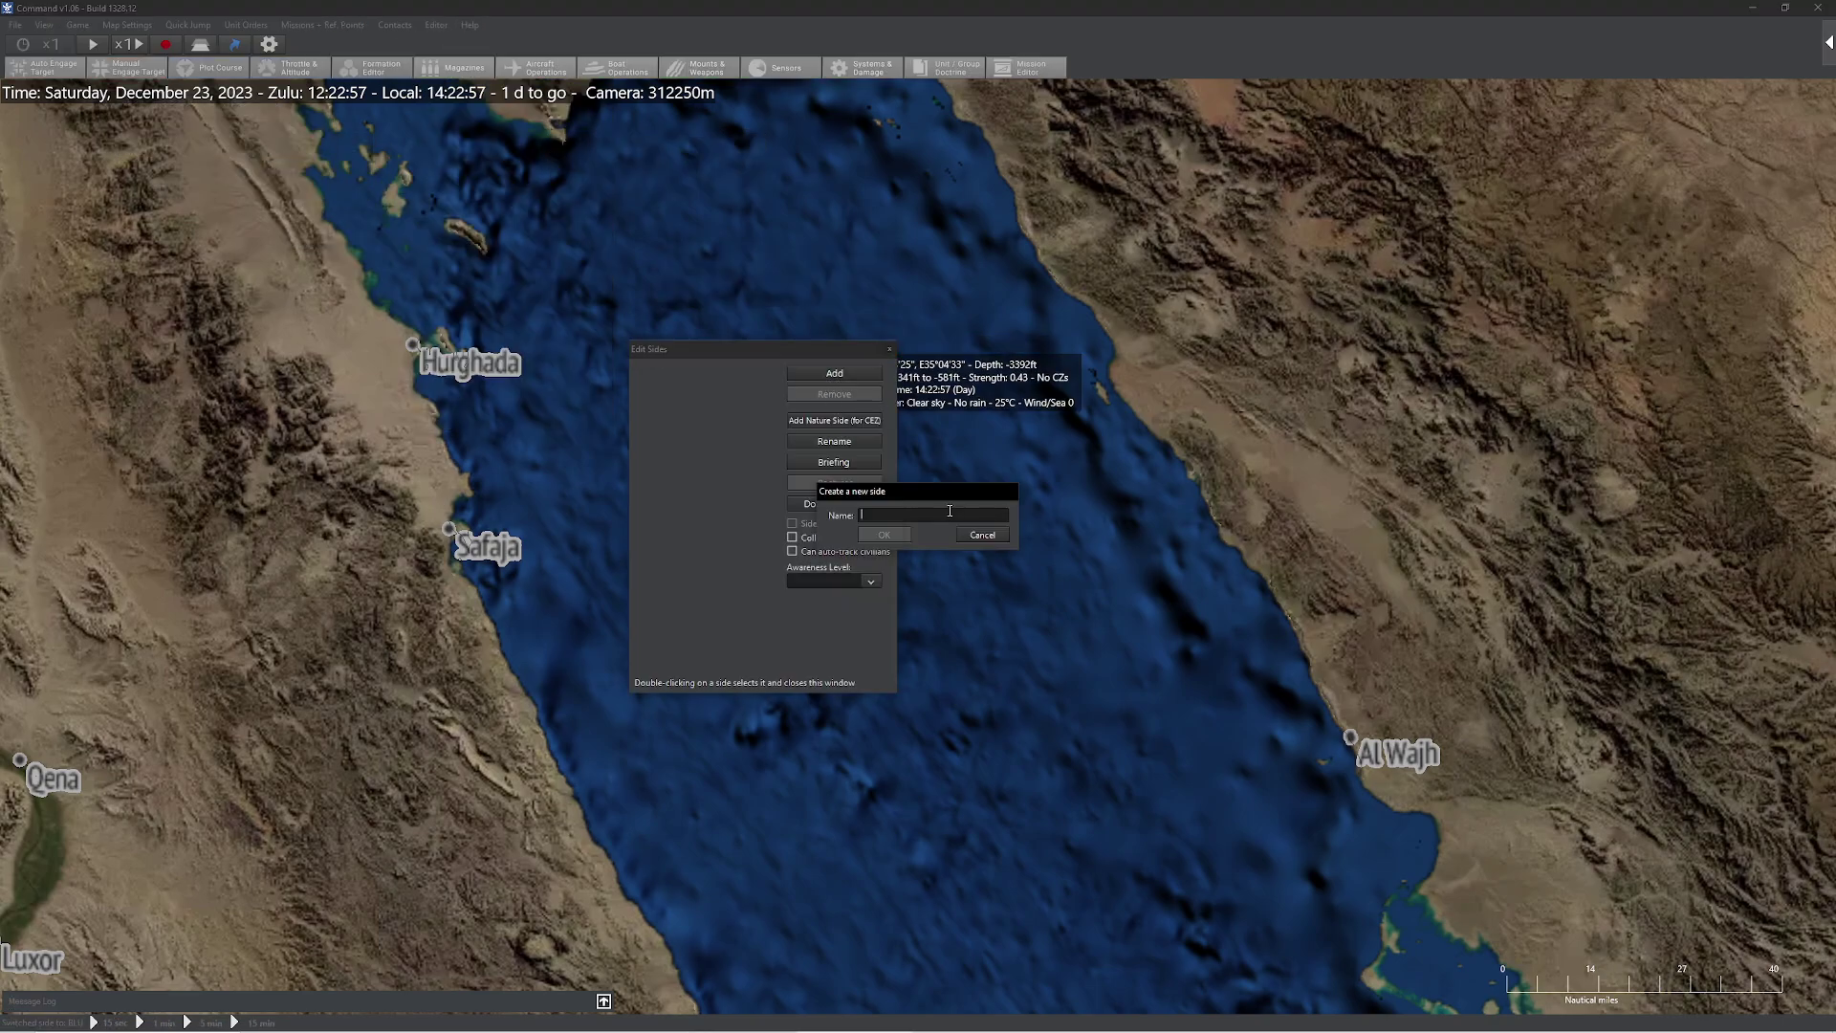
text(RED)
click(900, 537)
double_click(686, 372)
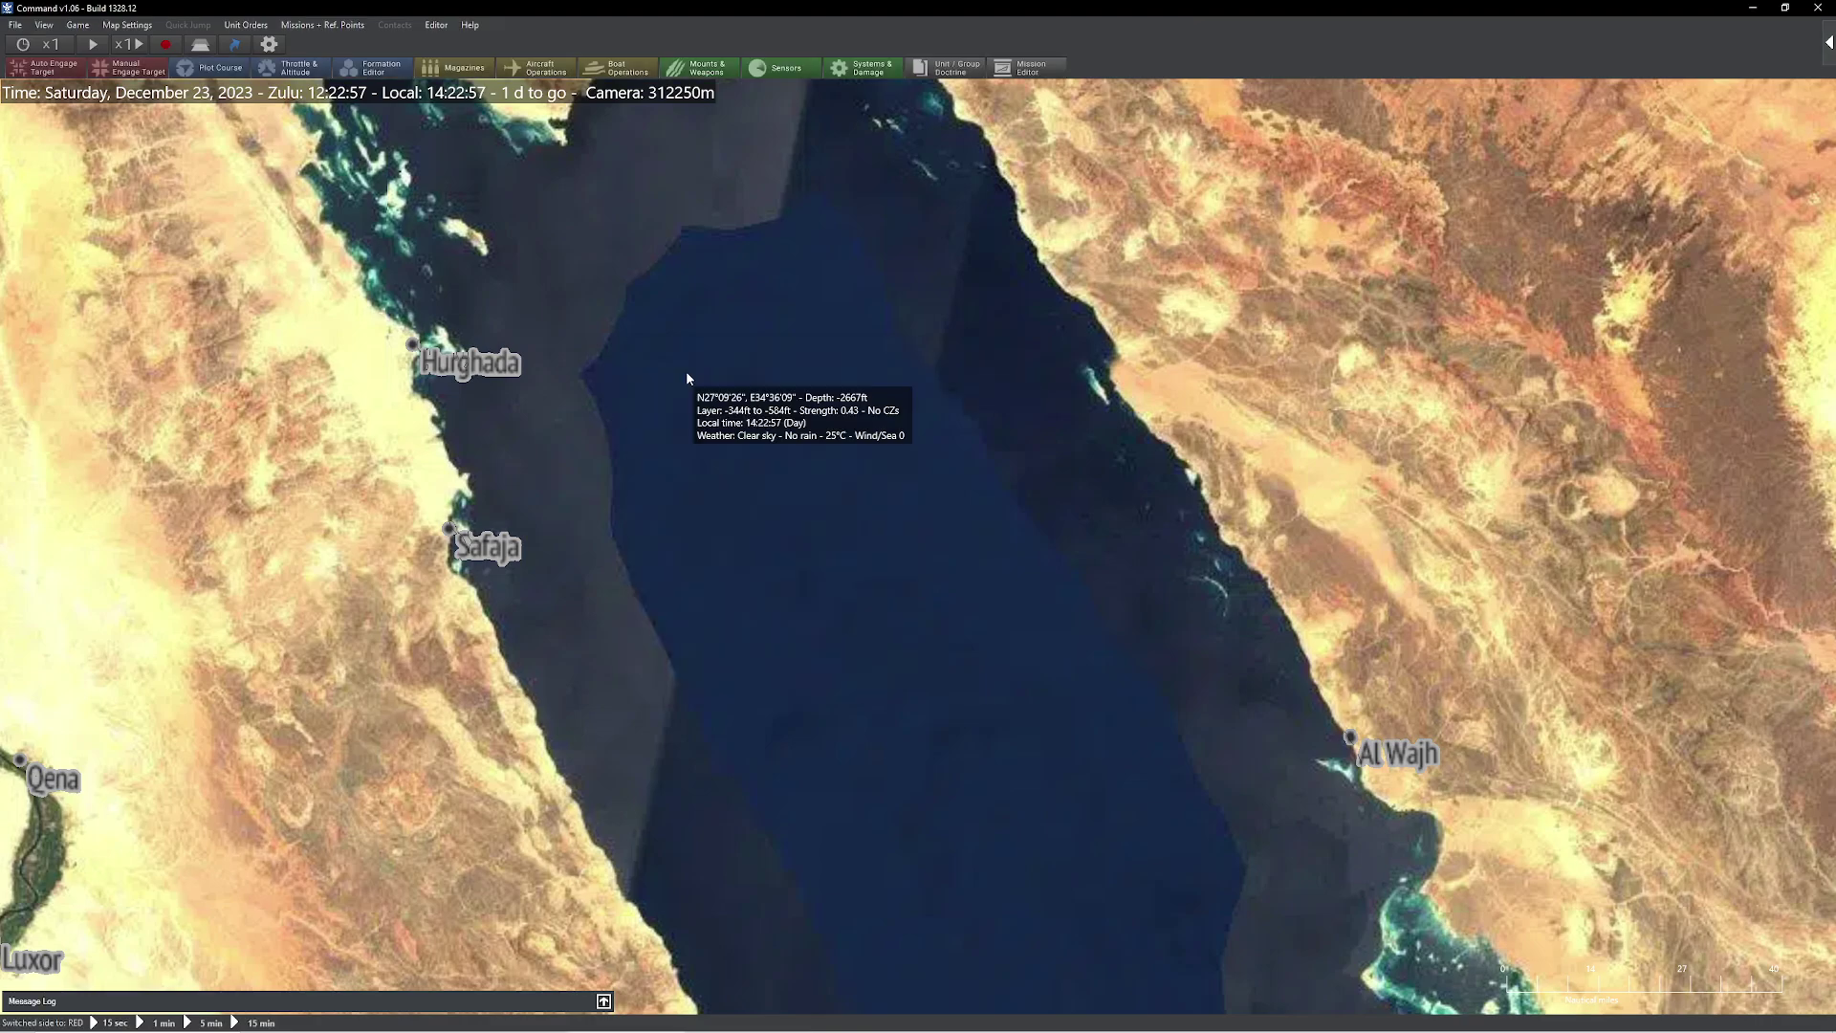
Turn off the Sentinel-2 satellite map layer and the placenames for the RED side's map
click(77, 26)
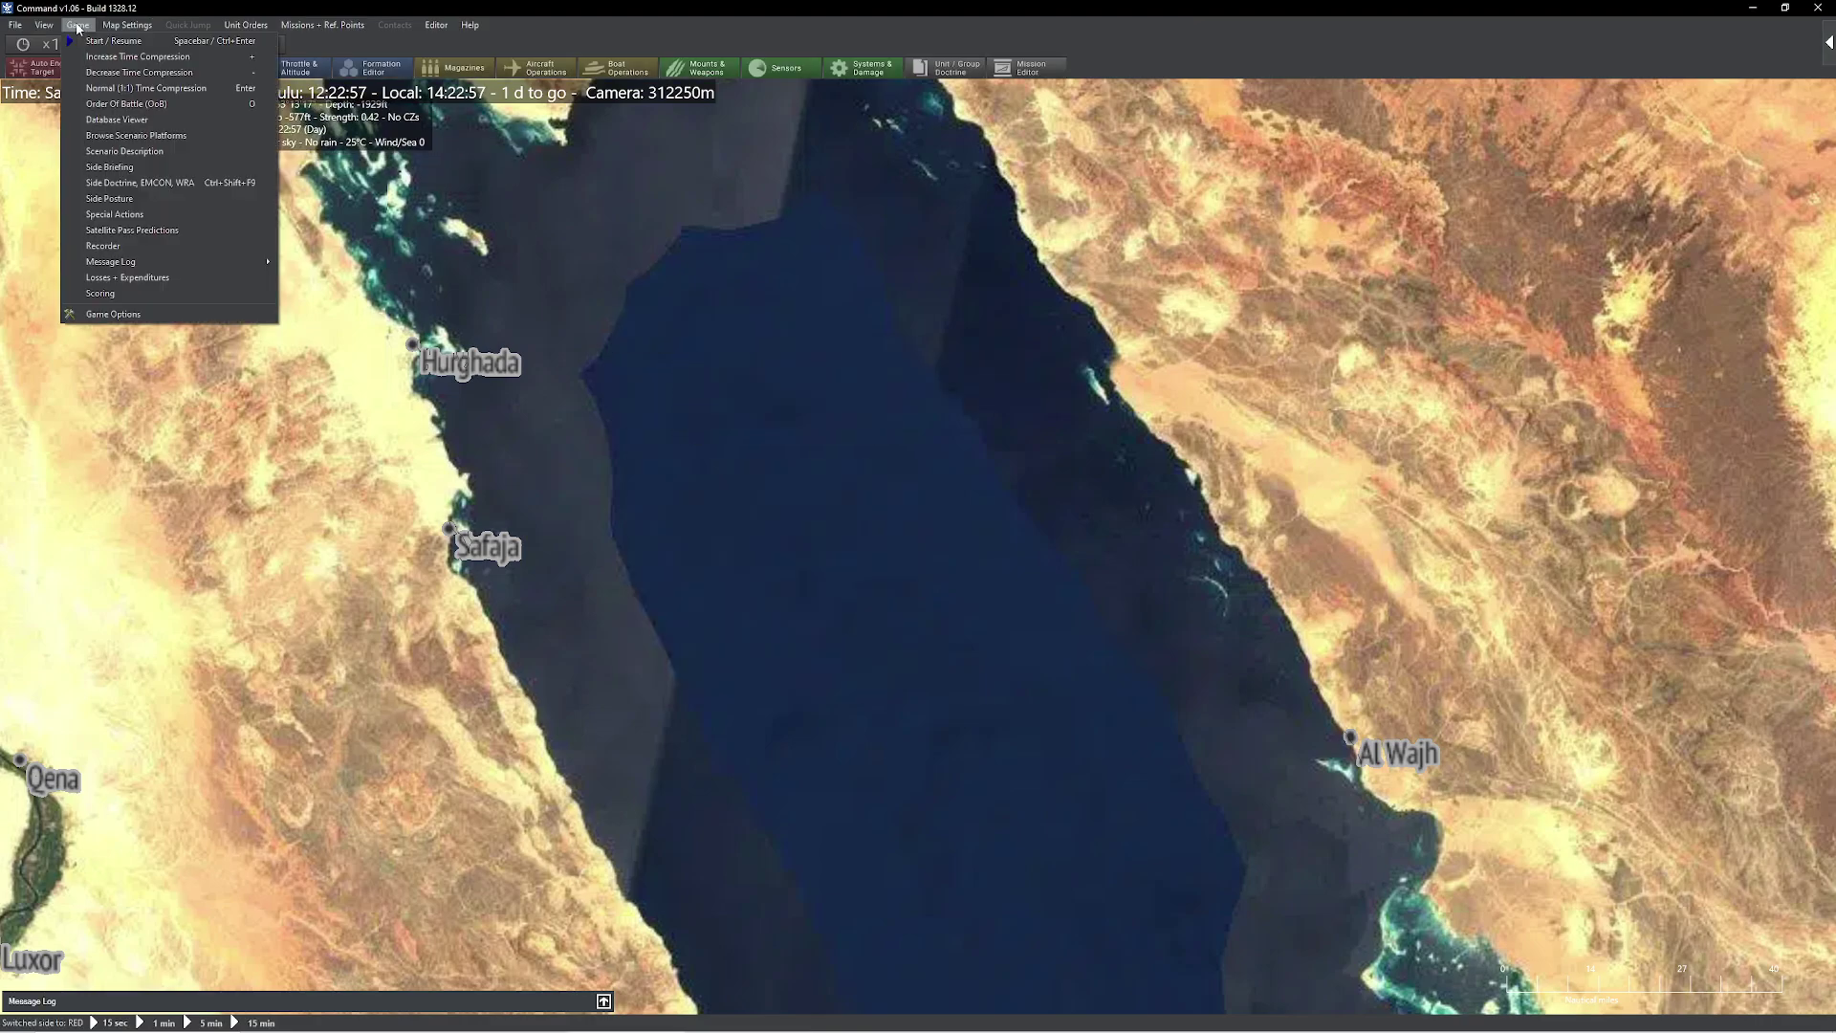
click(773, 388)
drag(843, 496, 872, 520)
mouse_move(47, 26)
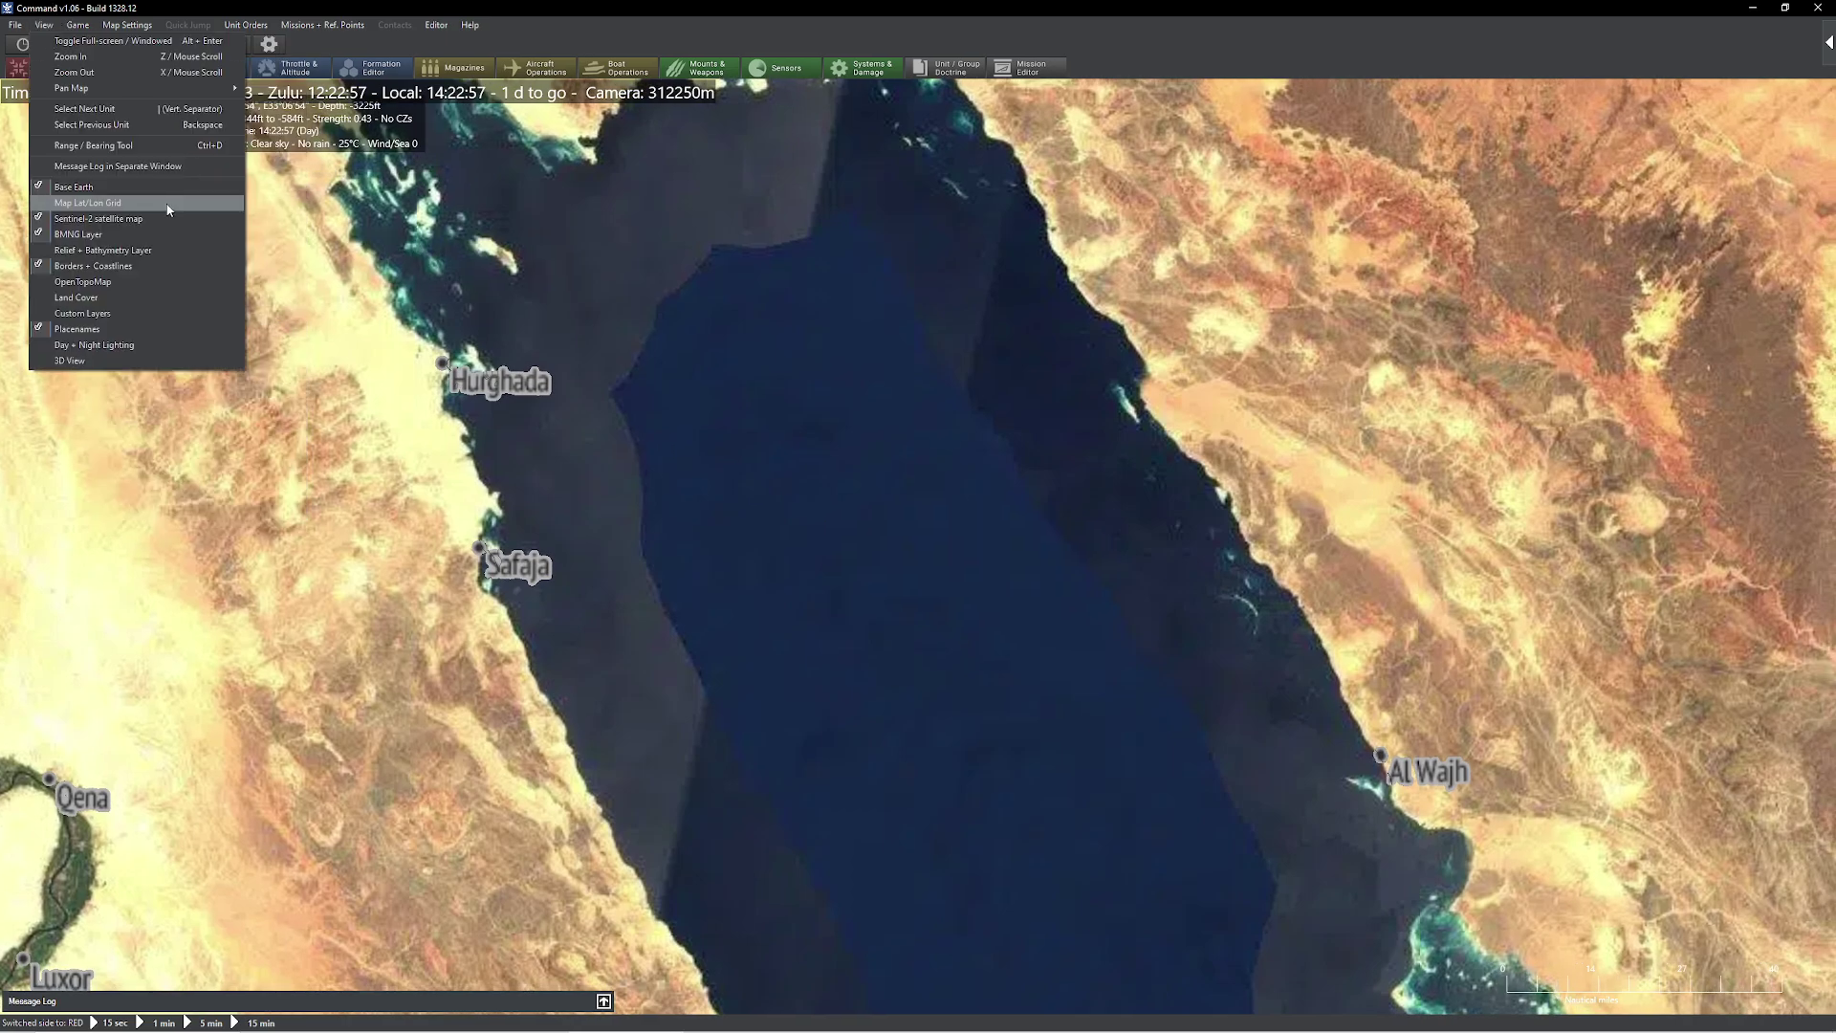
click(136, 218)
click(52, 38)
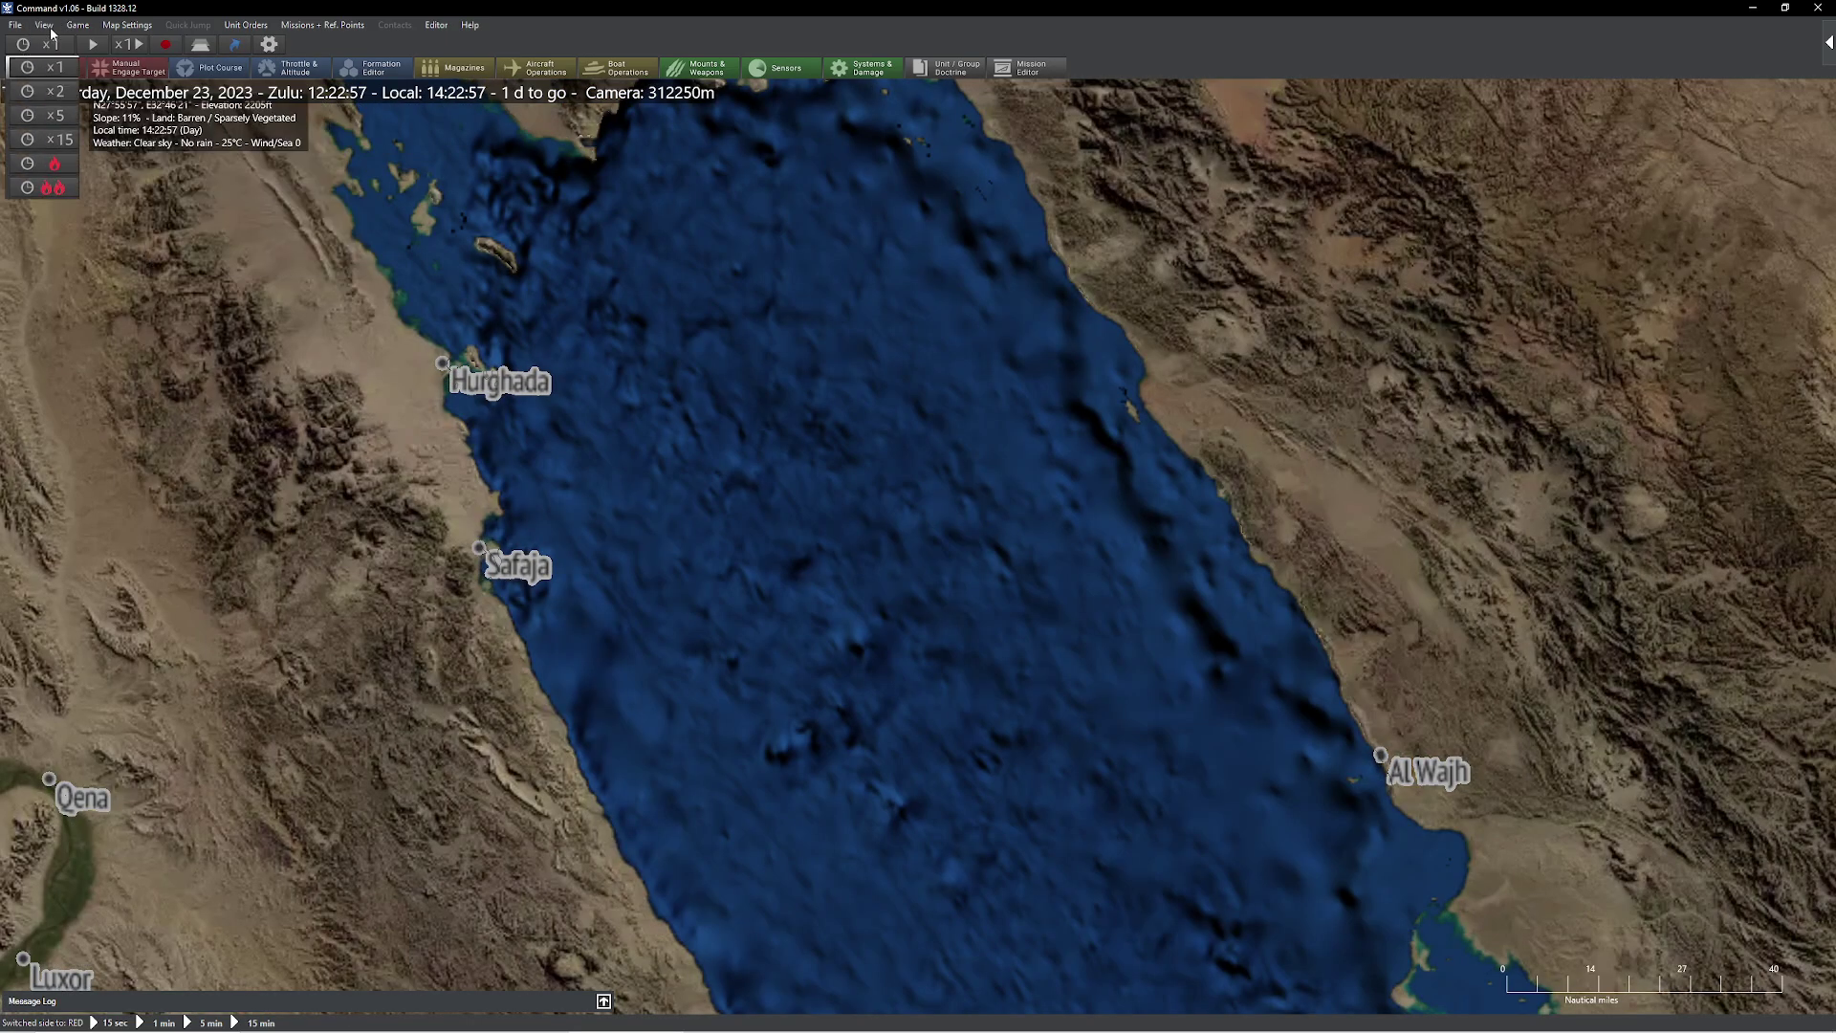
click(48, 26)
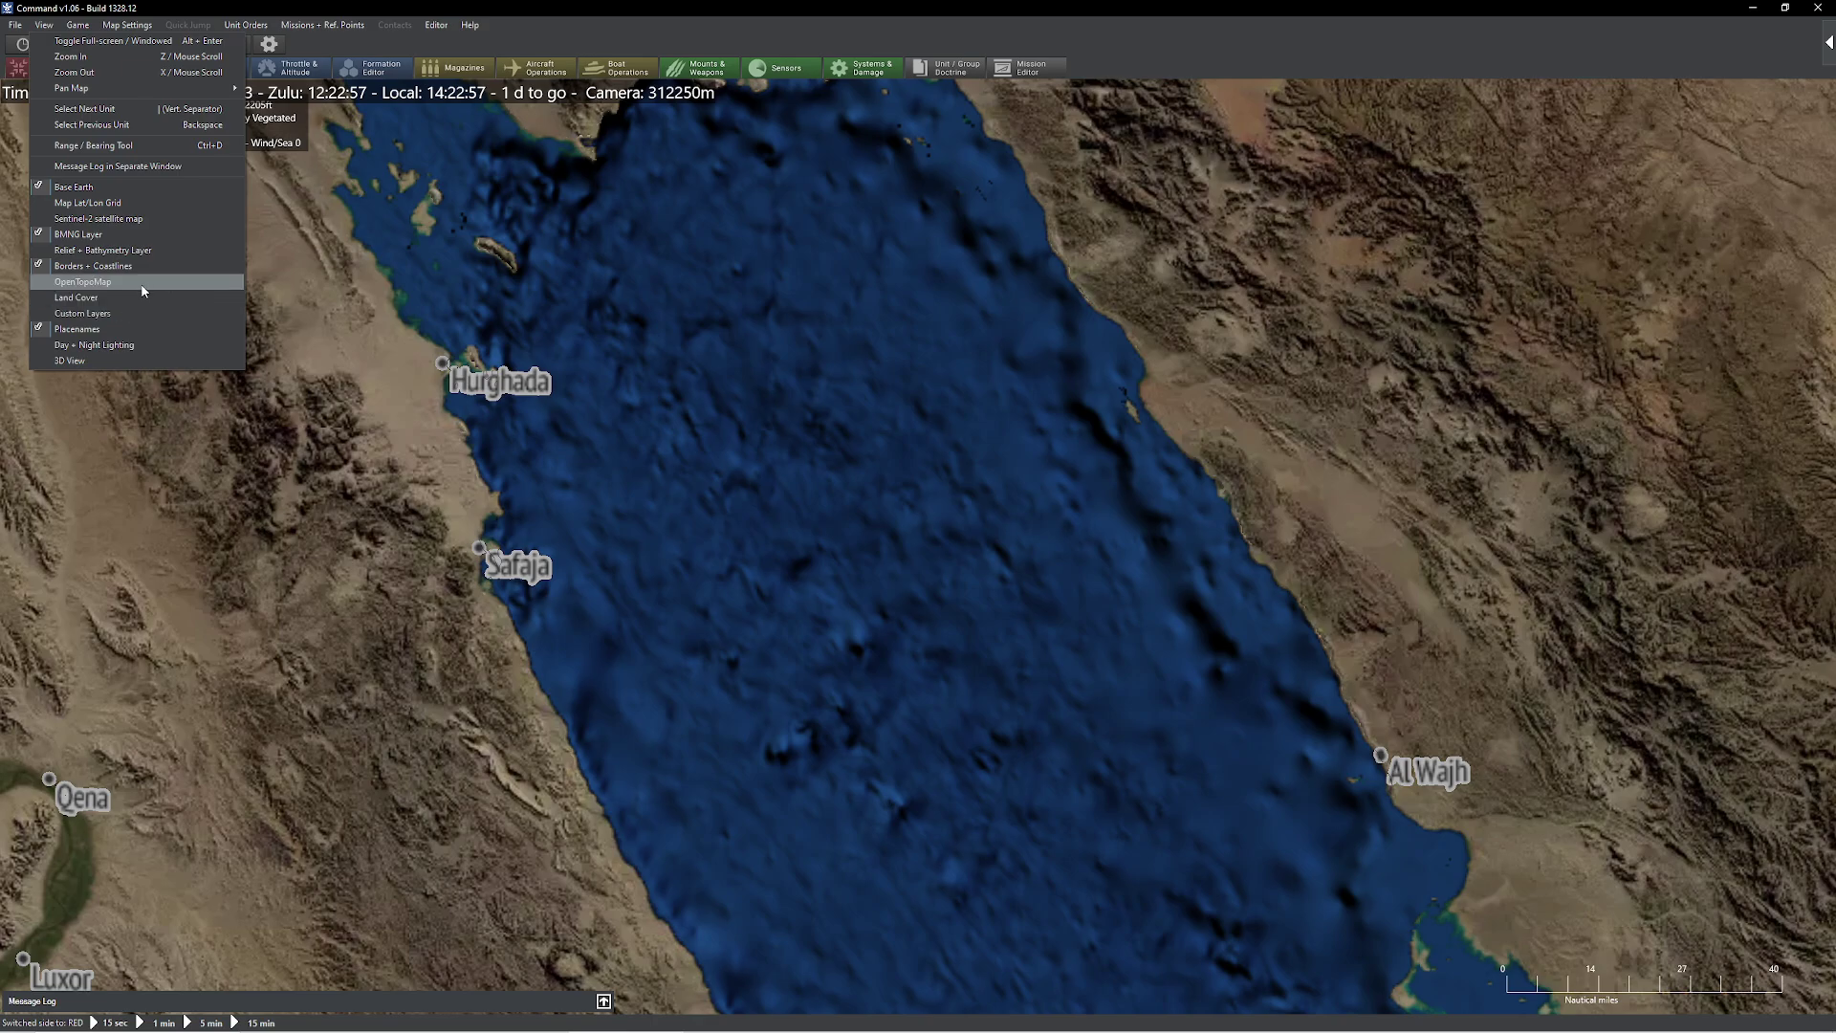
click(112, 330)
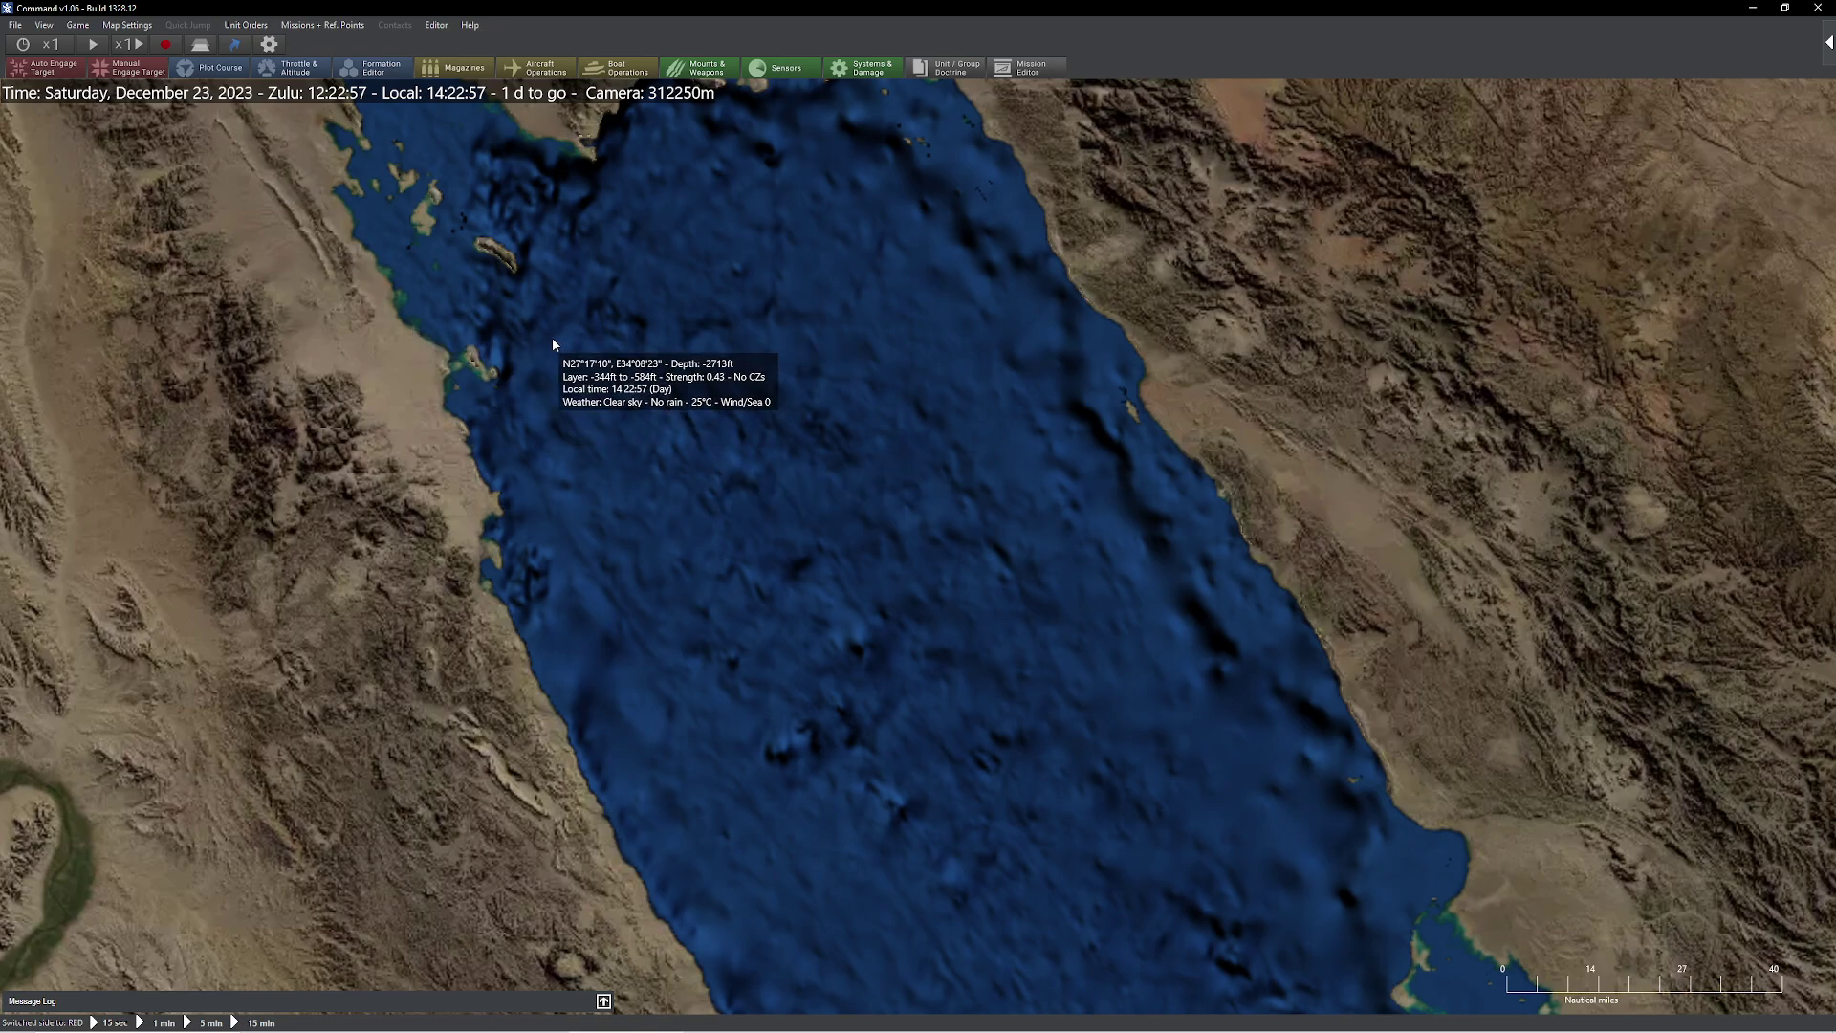
Choose which units show range symbols on the map
click(75, 26)
click(44, 25)
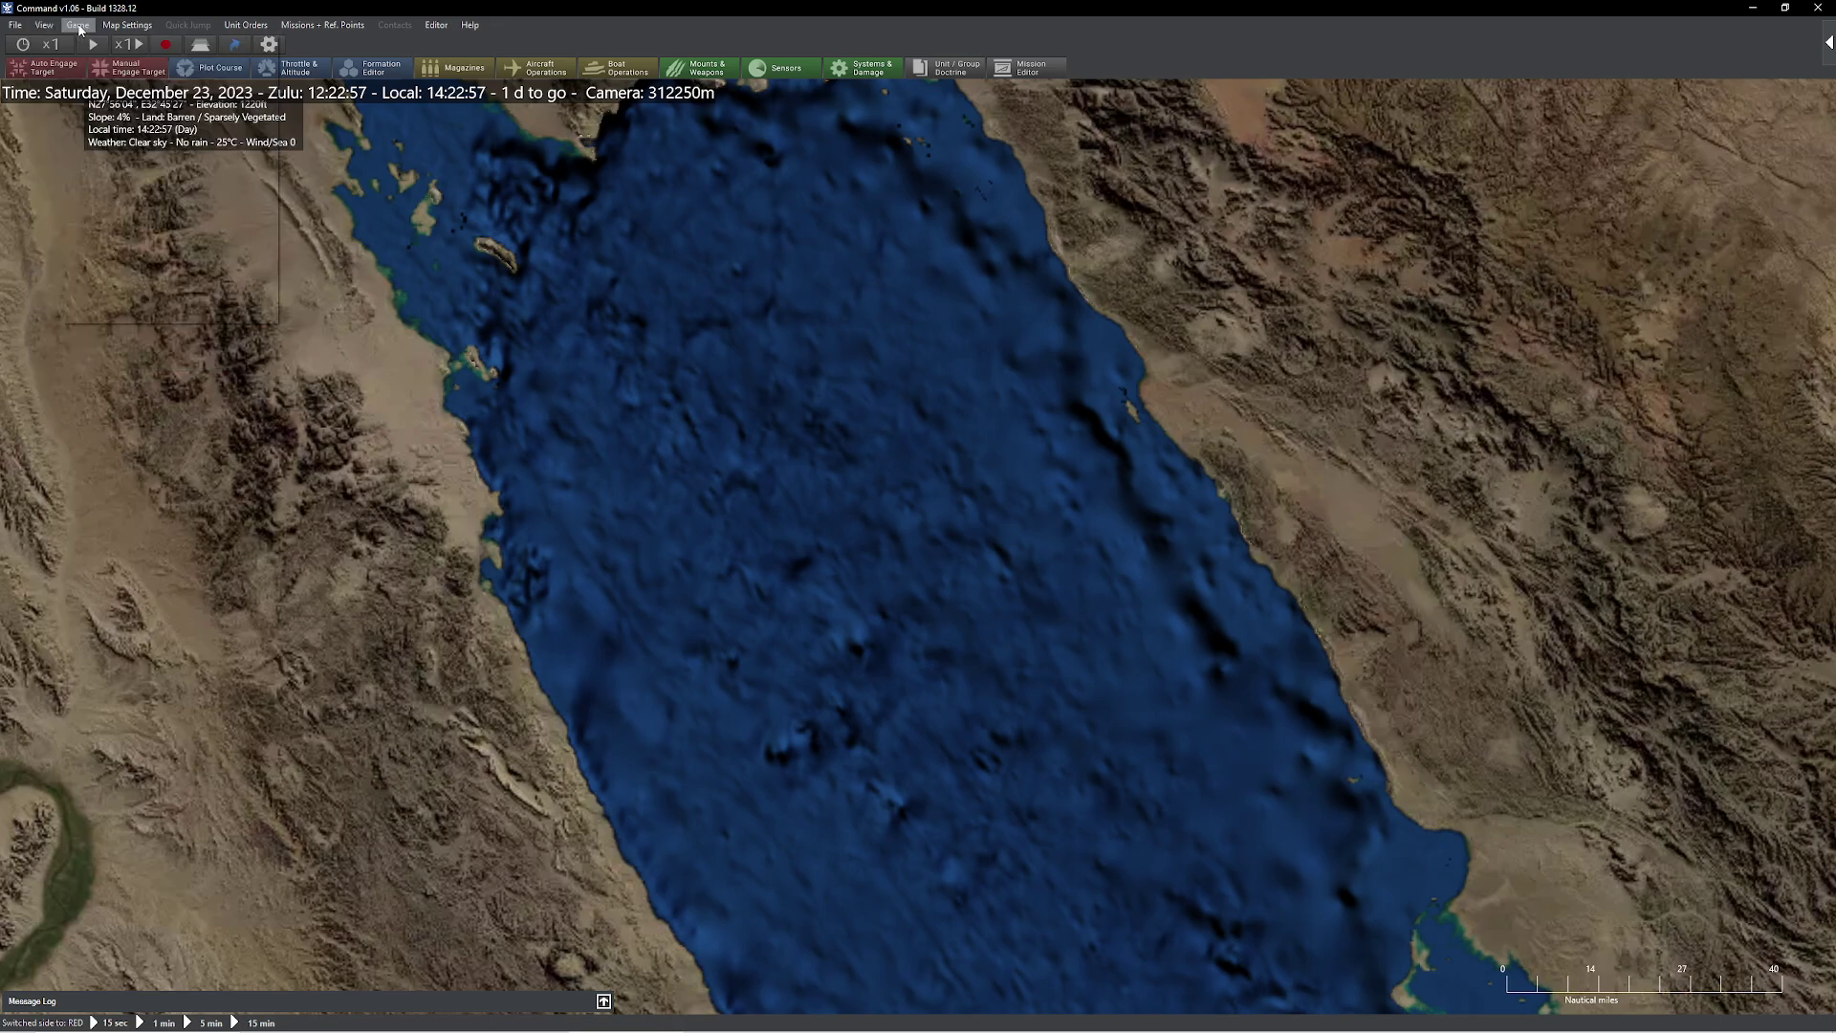
click(128, 24)
mouse_move(260, 232)
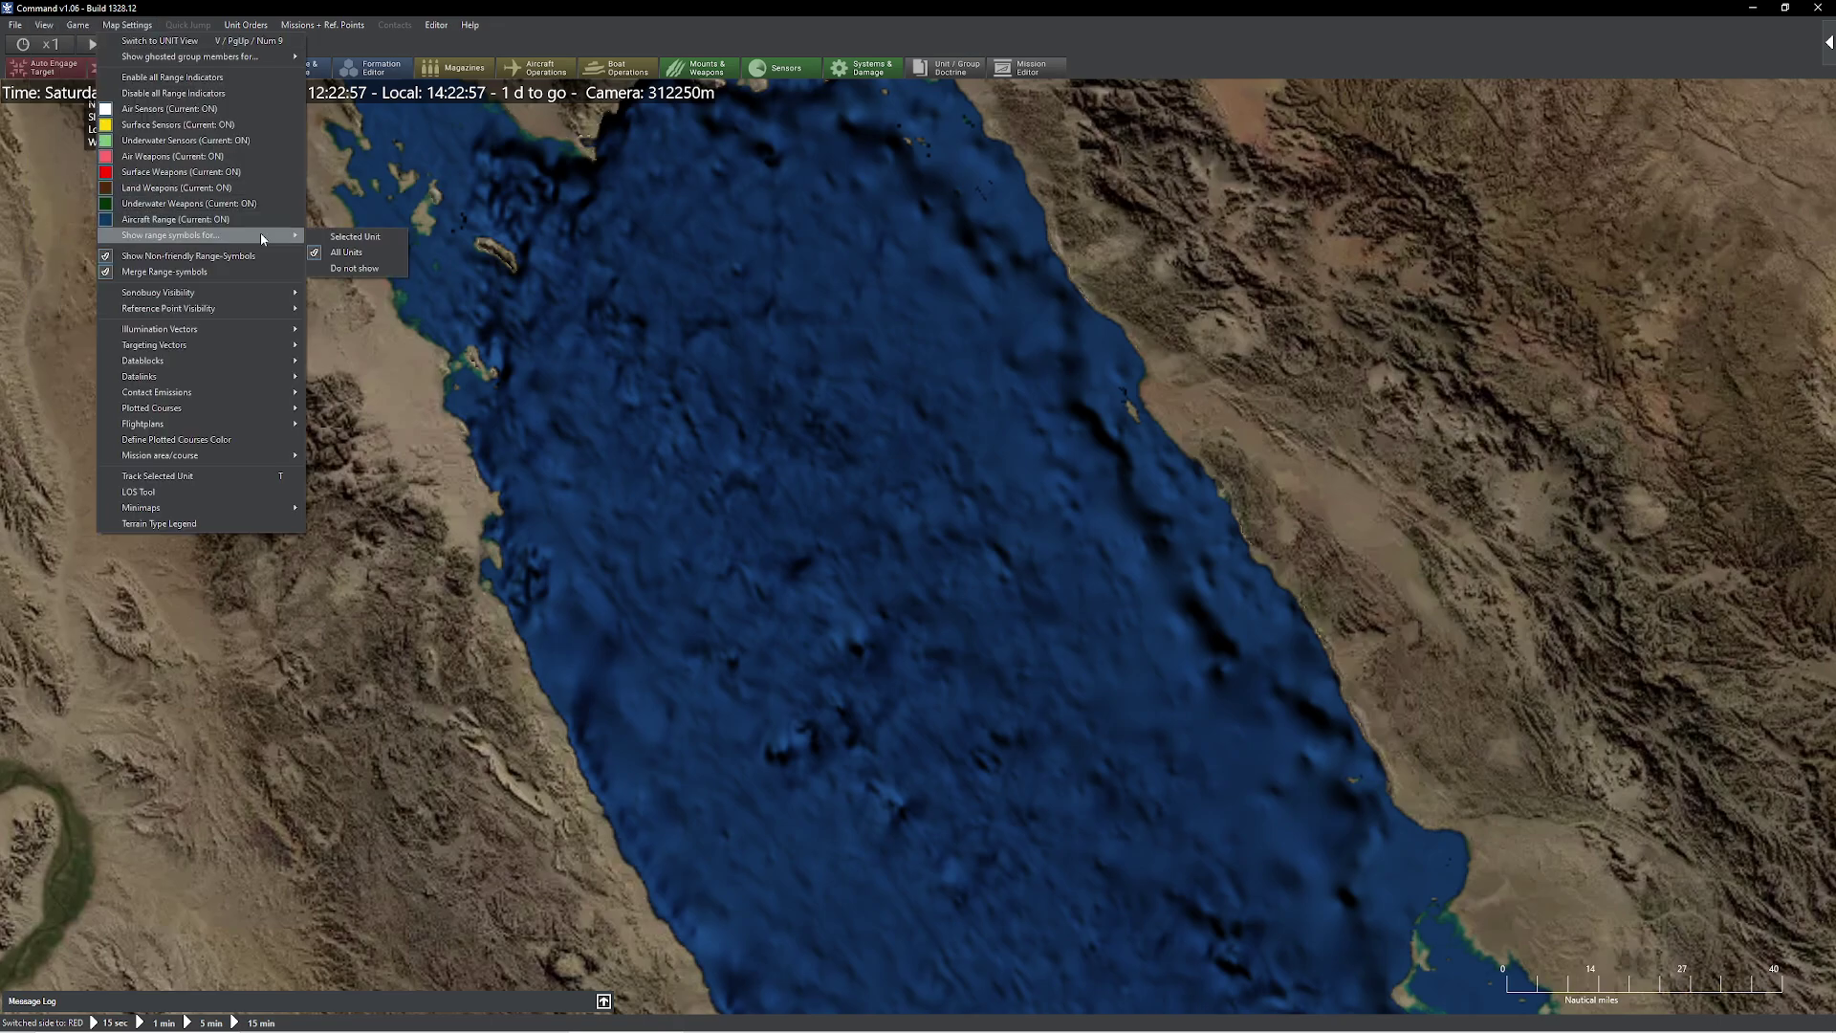
click(382, 245)
Set contact emissions to show all emissions for the selected contact and fire-control only for the rest
click(116, 26)
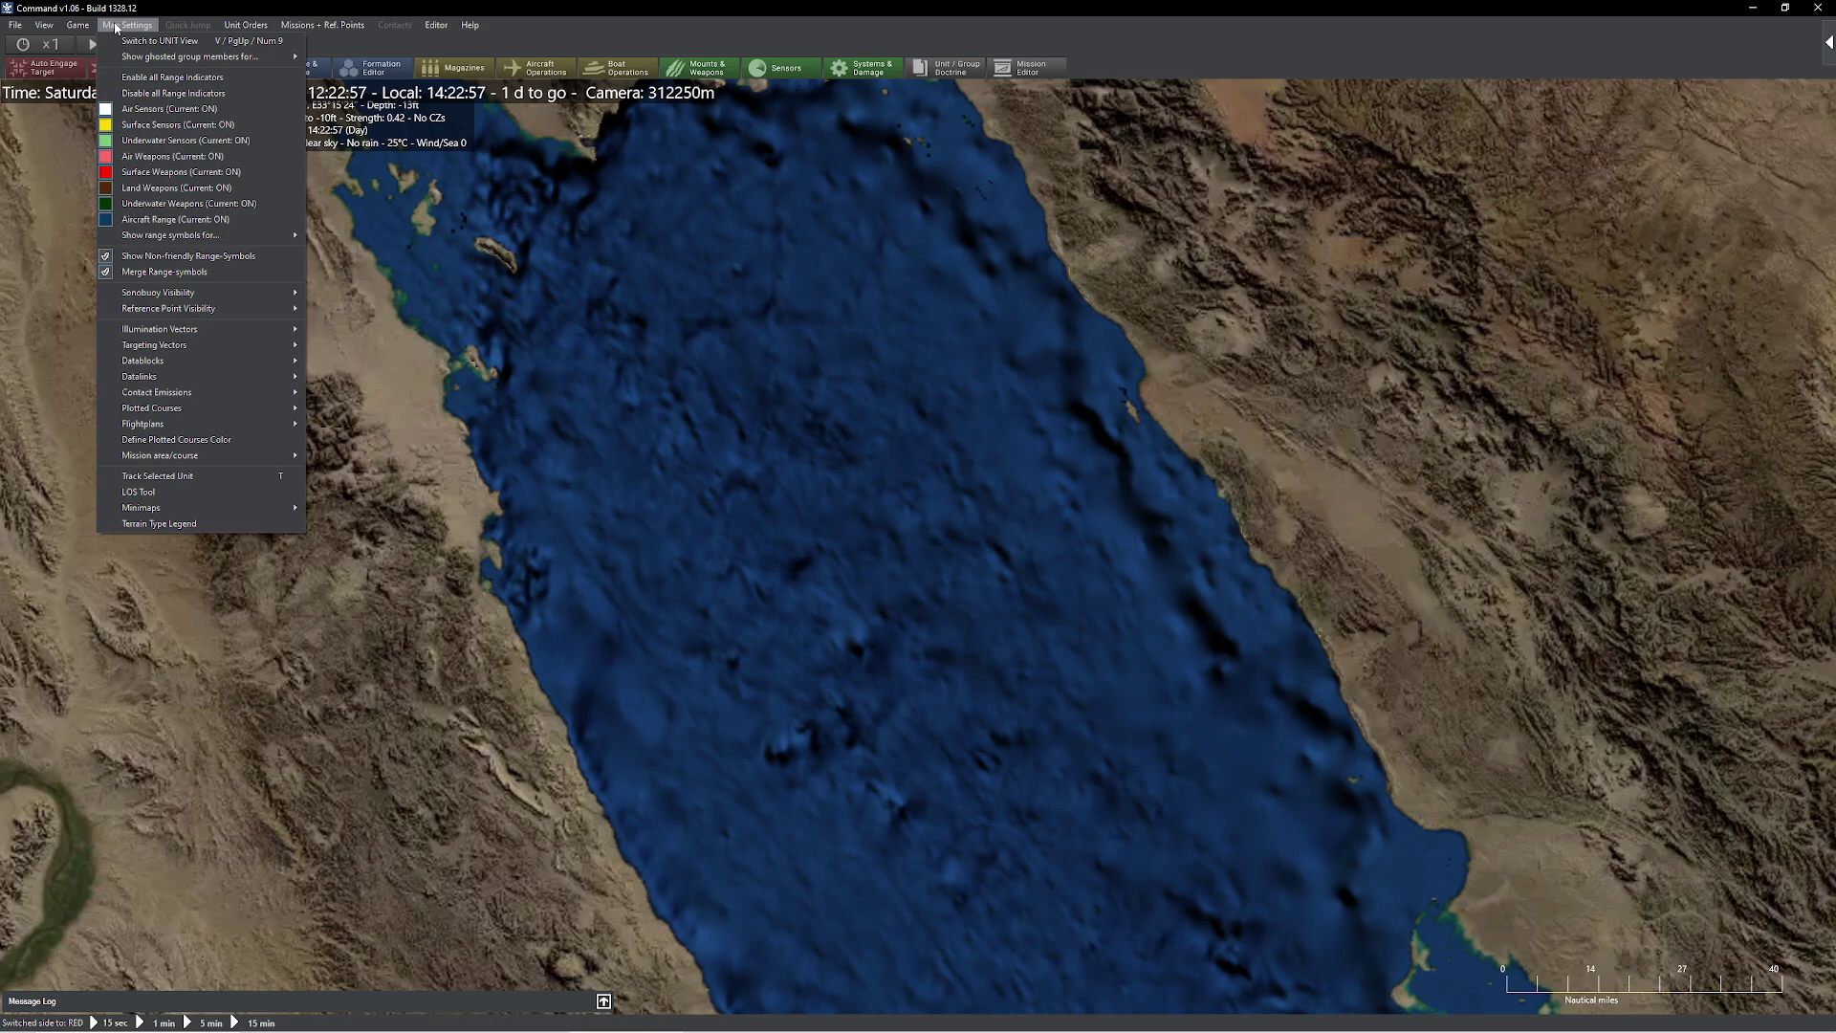
mouse_move(271, 458)
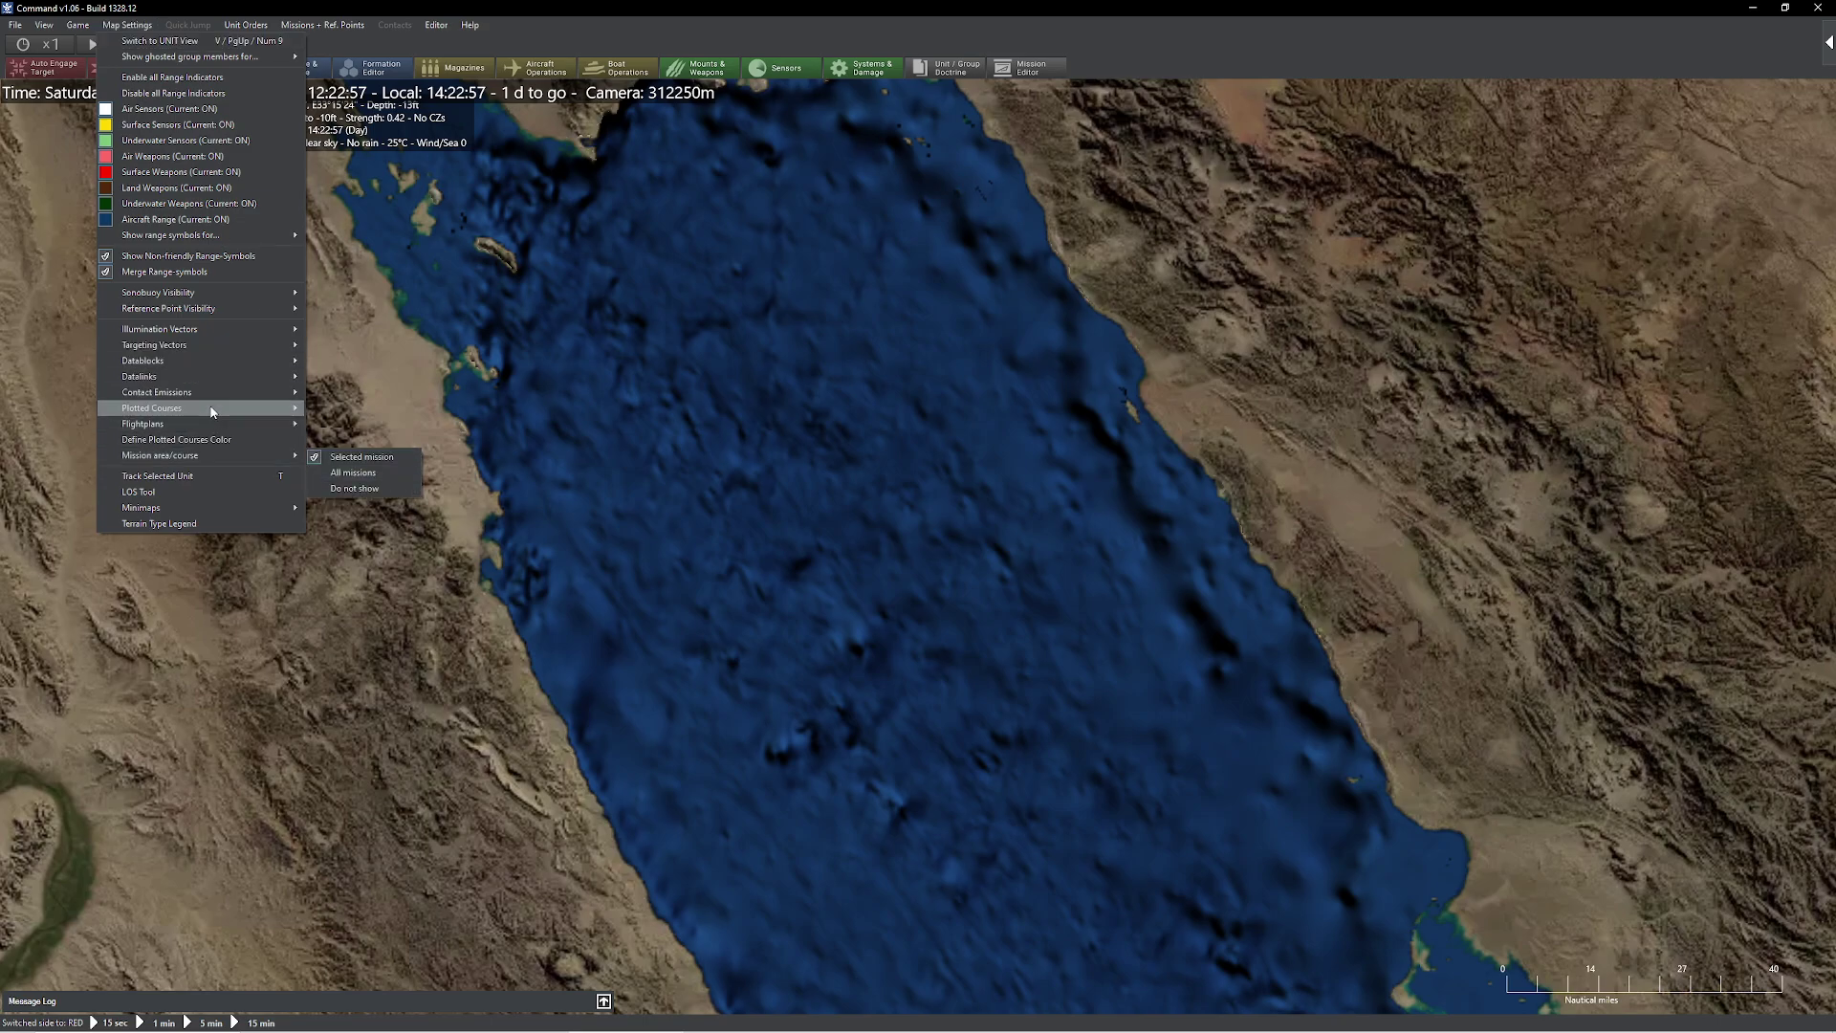
mouse_move(218, 401)
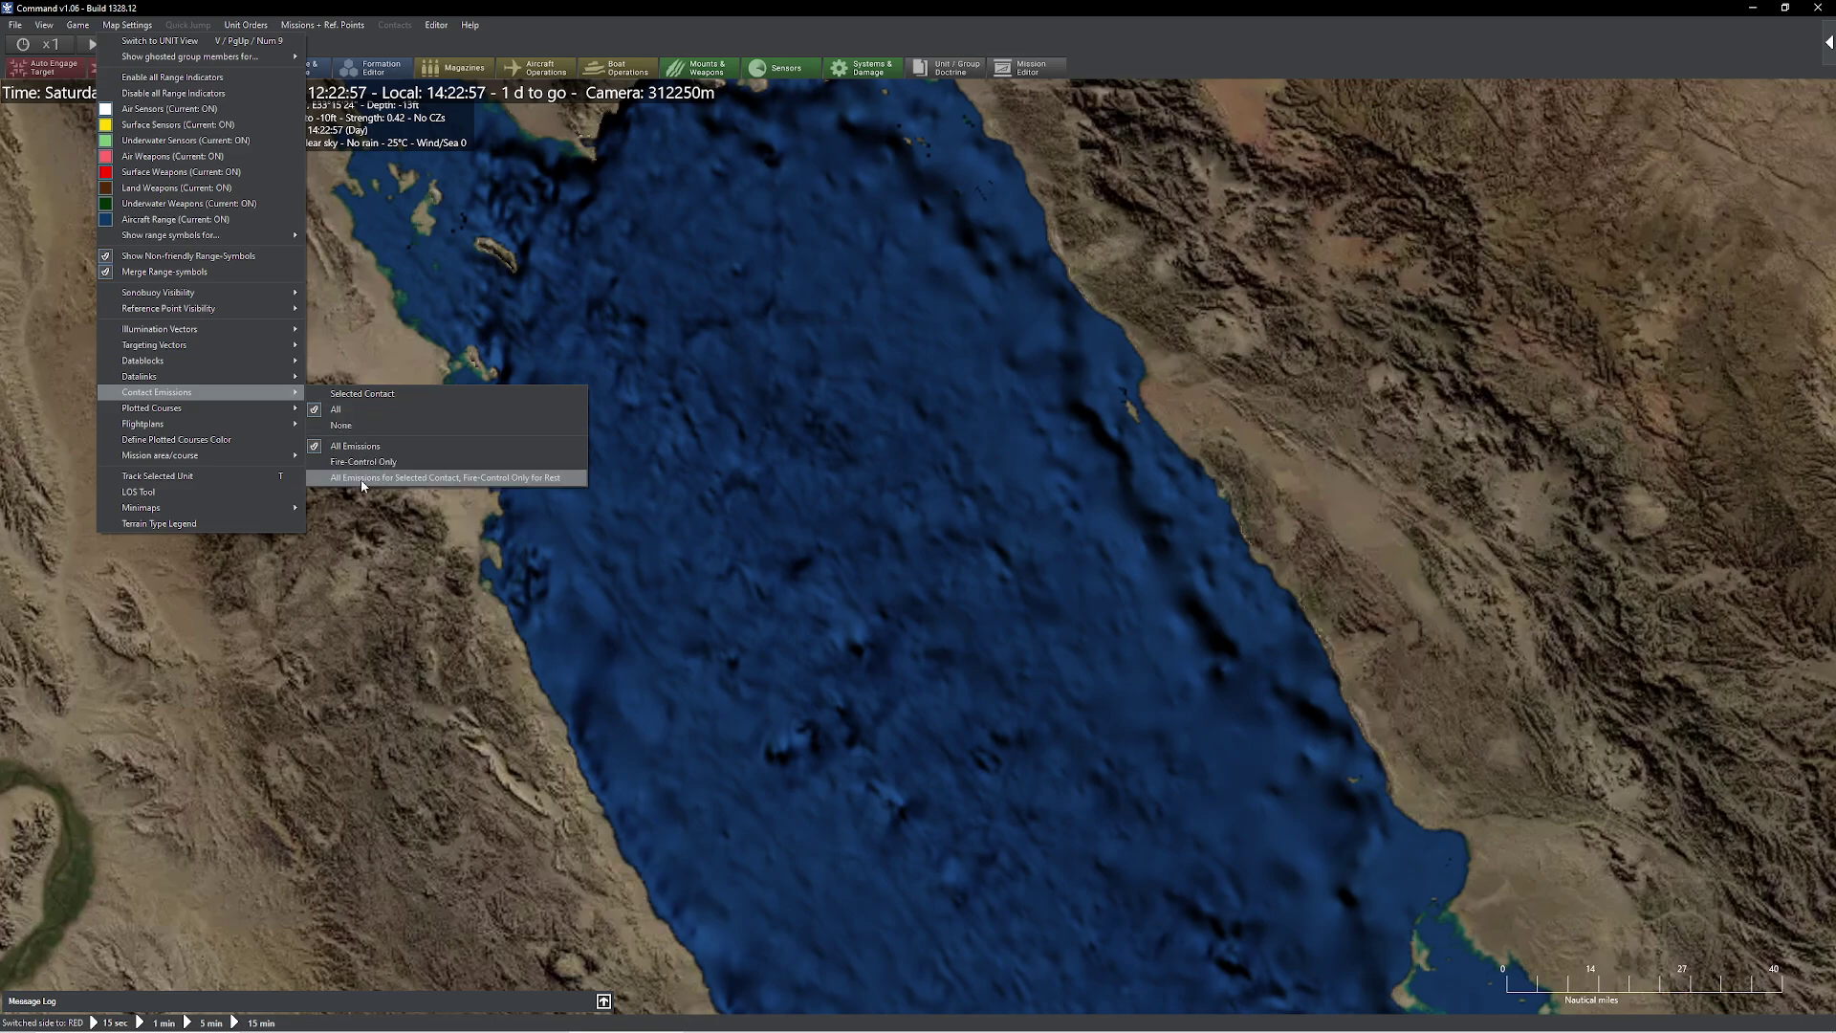
click(395, 477)
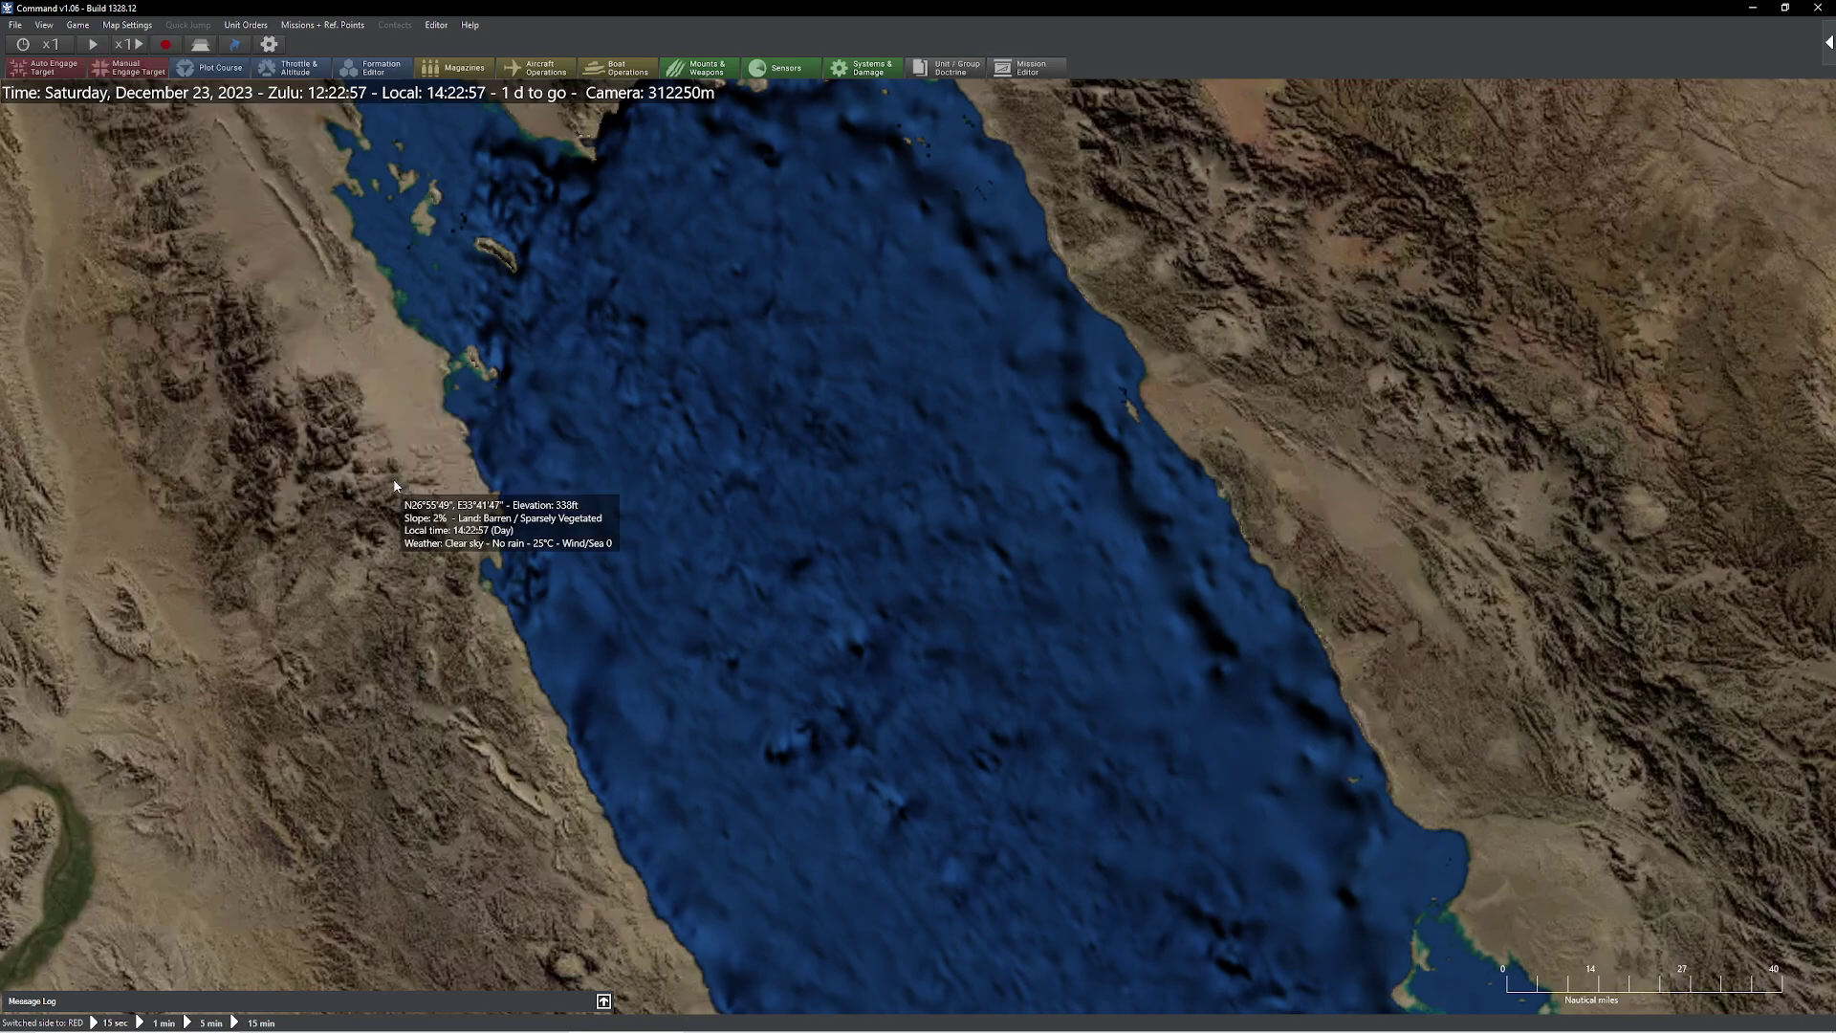
Look through the map settings for datablocks and plotted courses, including the plotted courses color definition
click(127, 25)
mouse_move(227, 340)
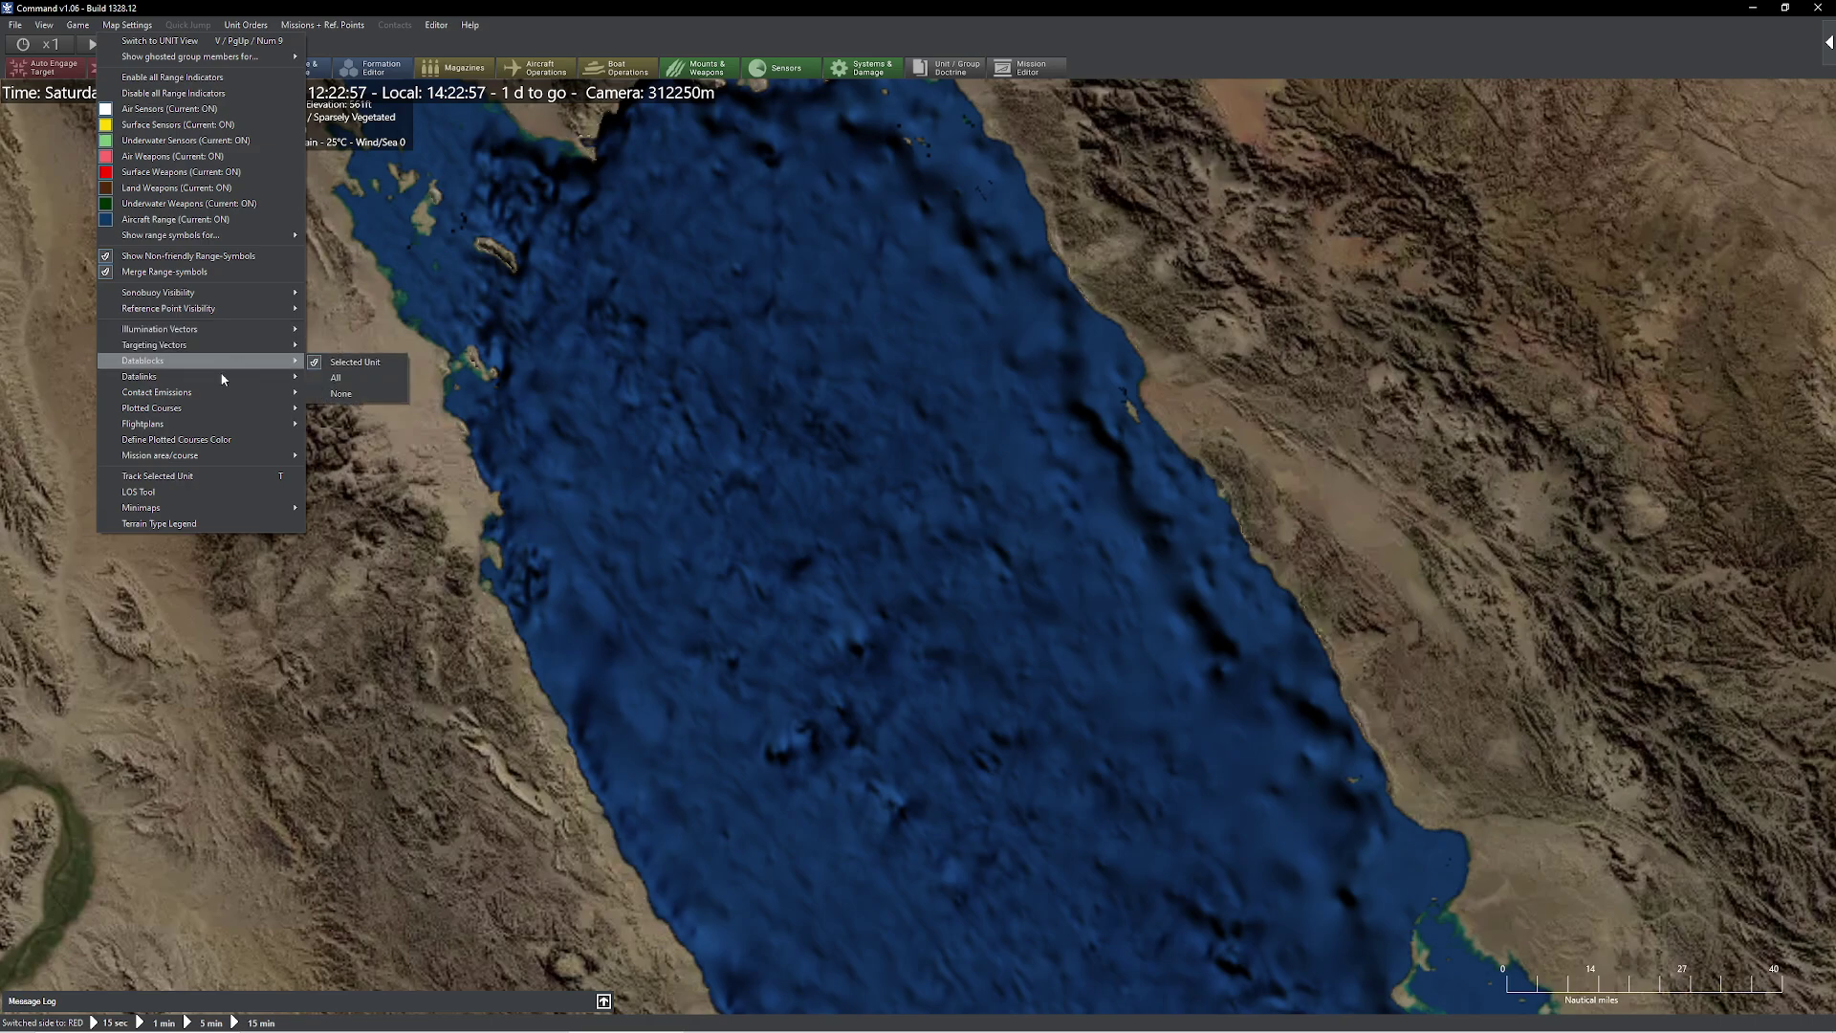
click(208, 441)
click(924, 488)
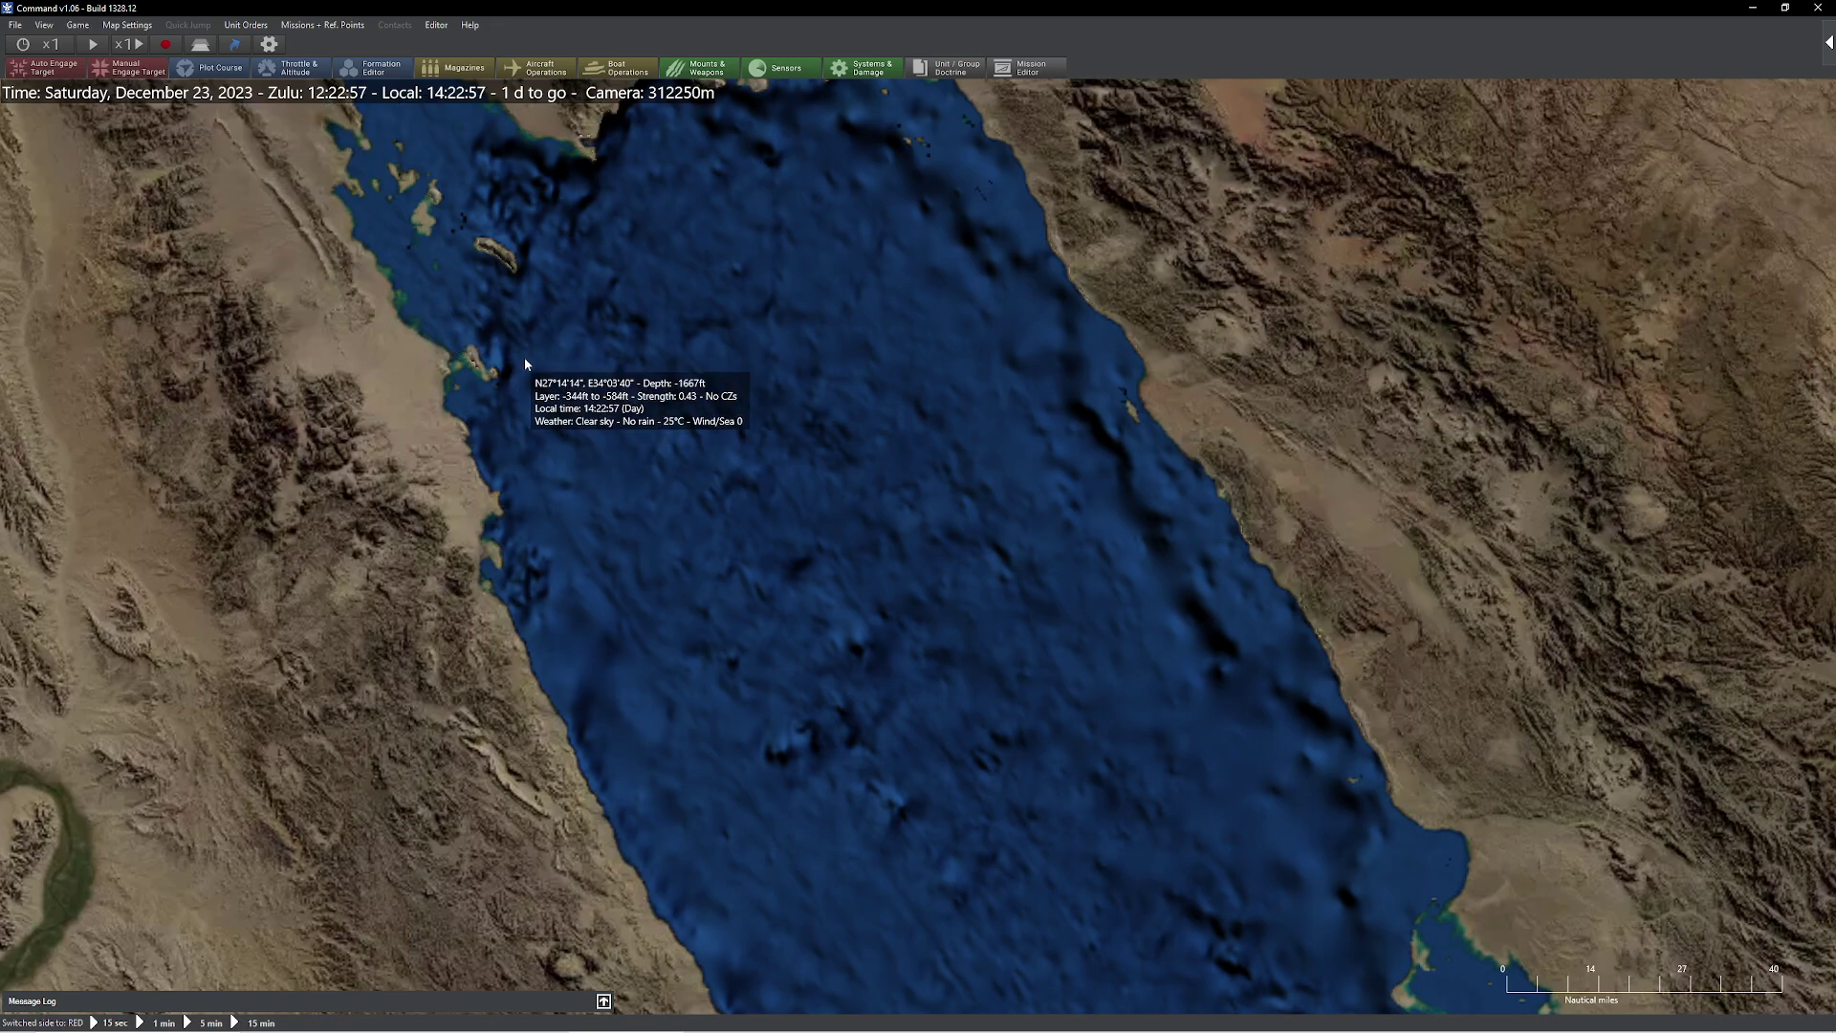
Review the map display settings in the game options, including the personal map profile options
click(77, 25)
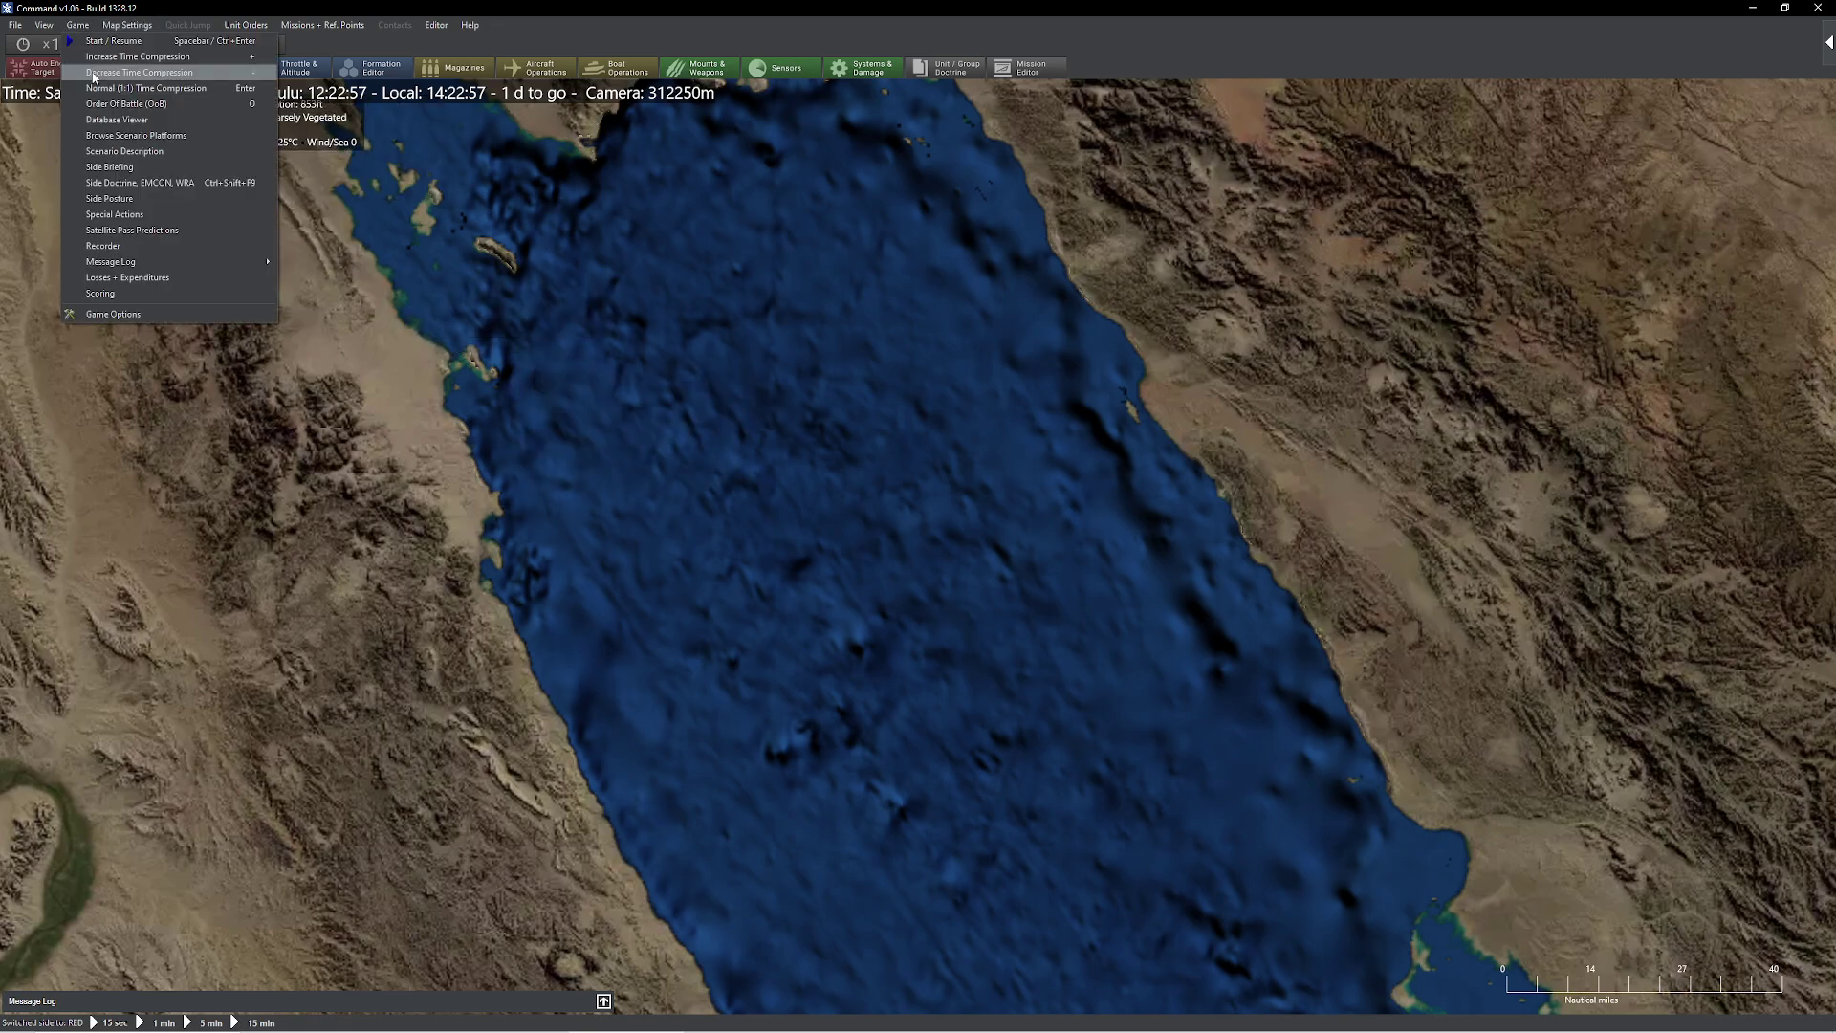
click(180, 307)
click(731, 365)
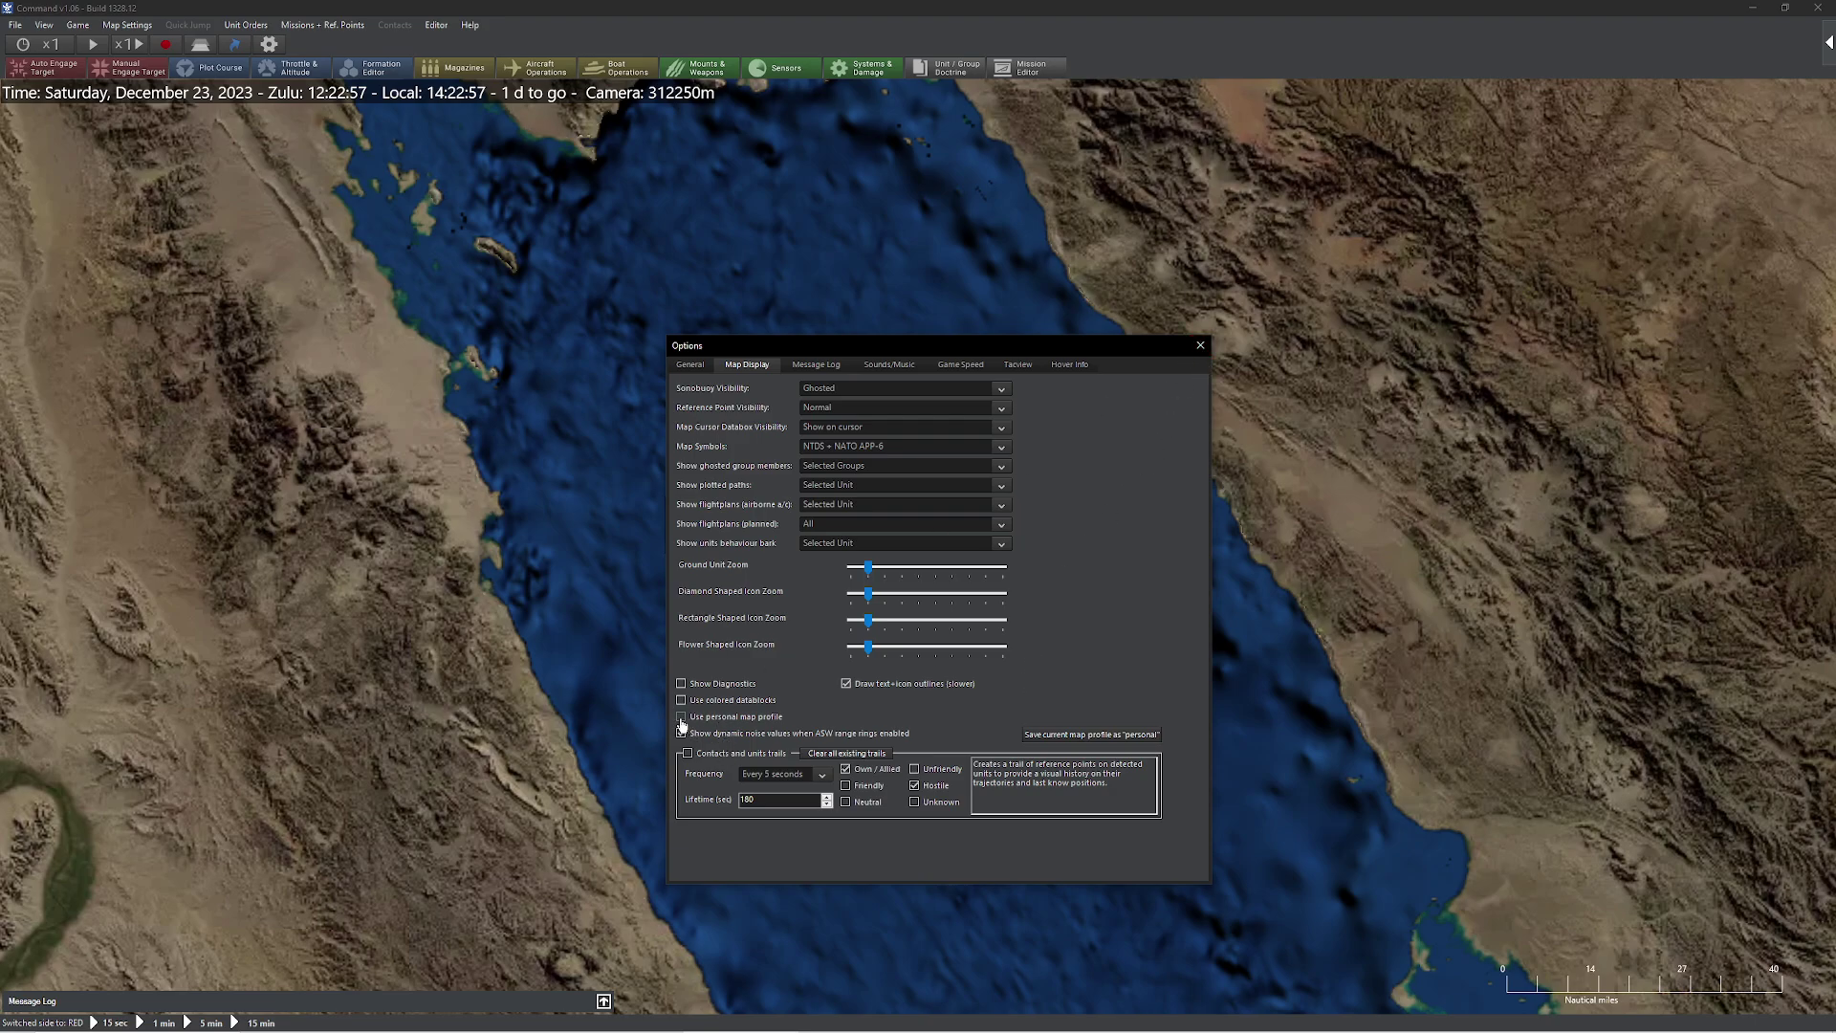
click(1201, 345)
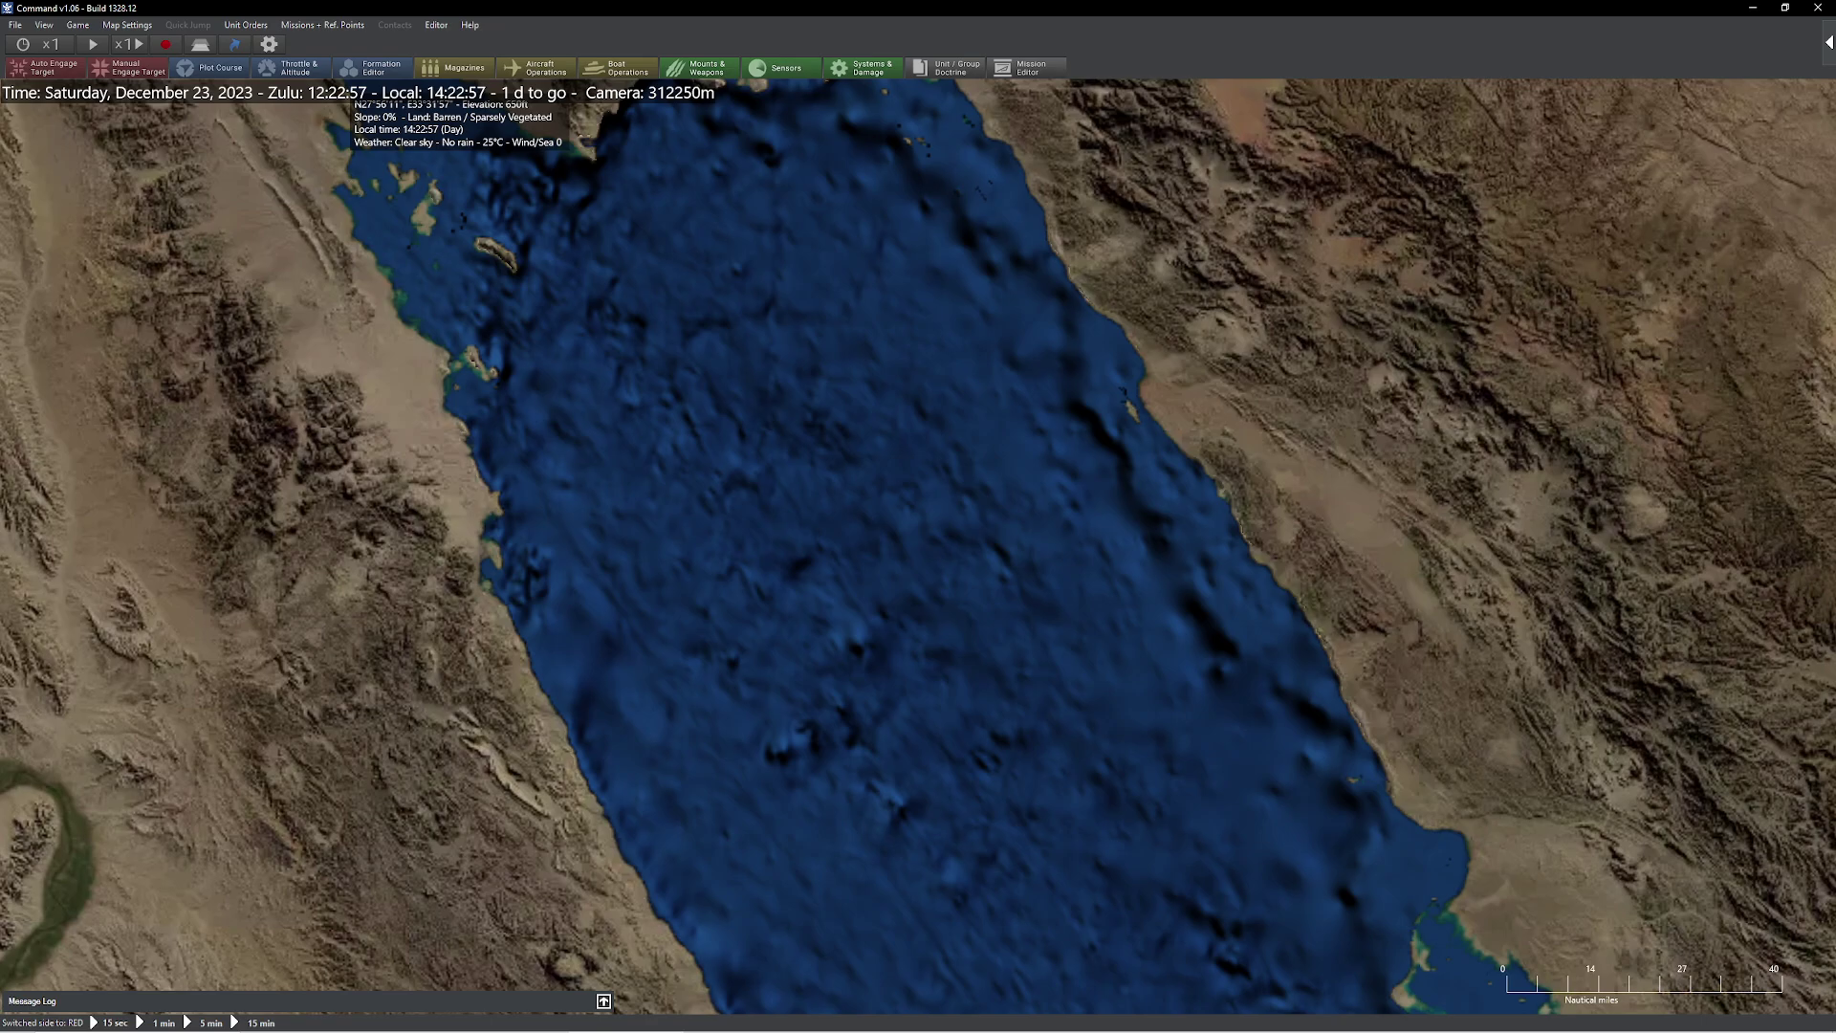
Create a new blank scenario, add a side named RED and make it the active side
click(17, 26)
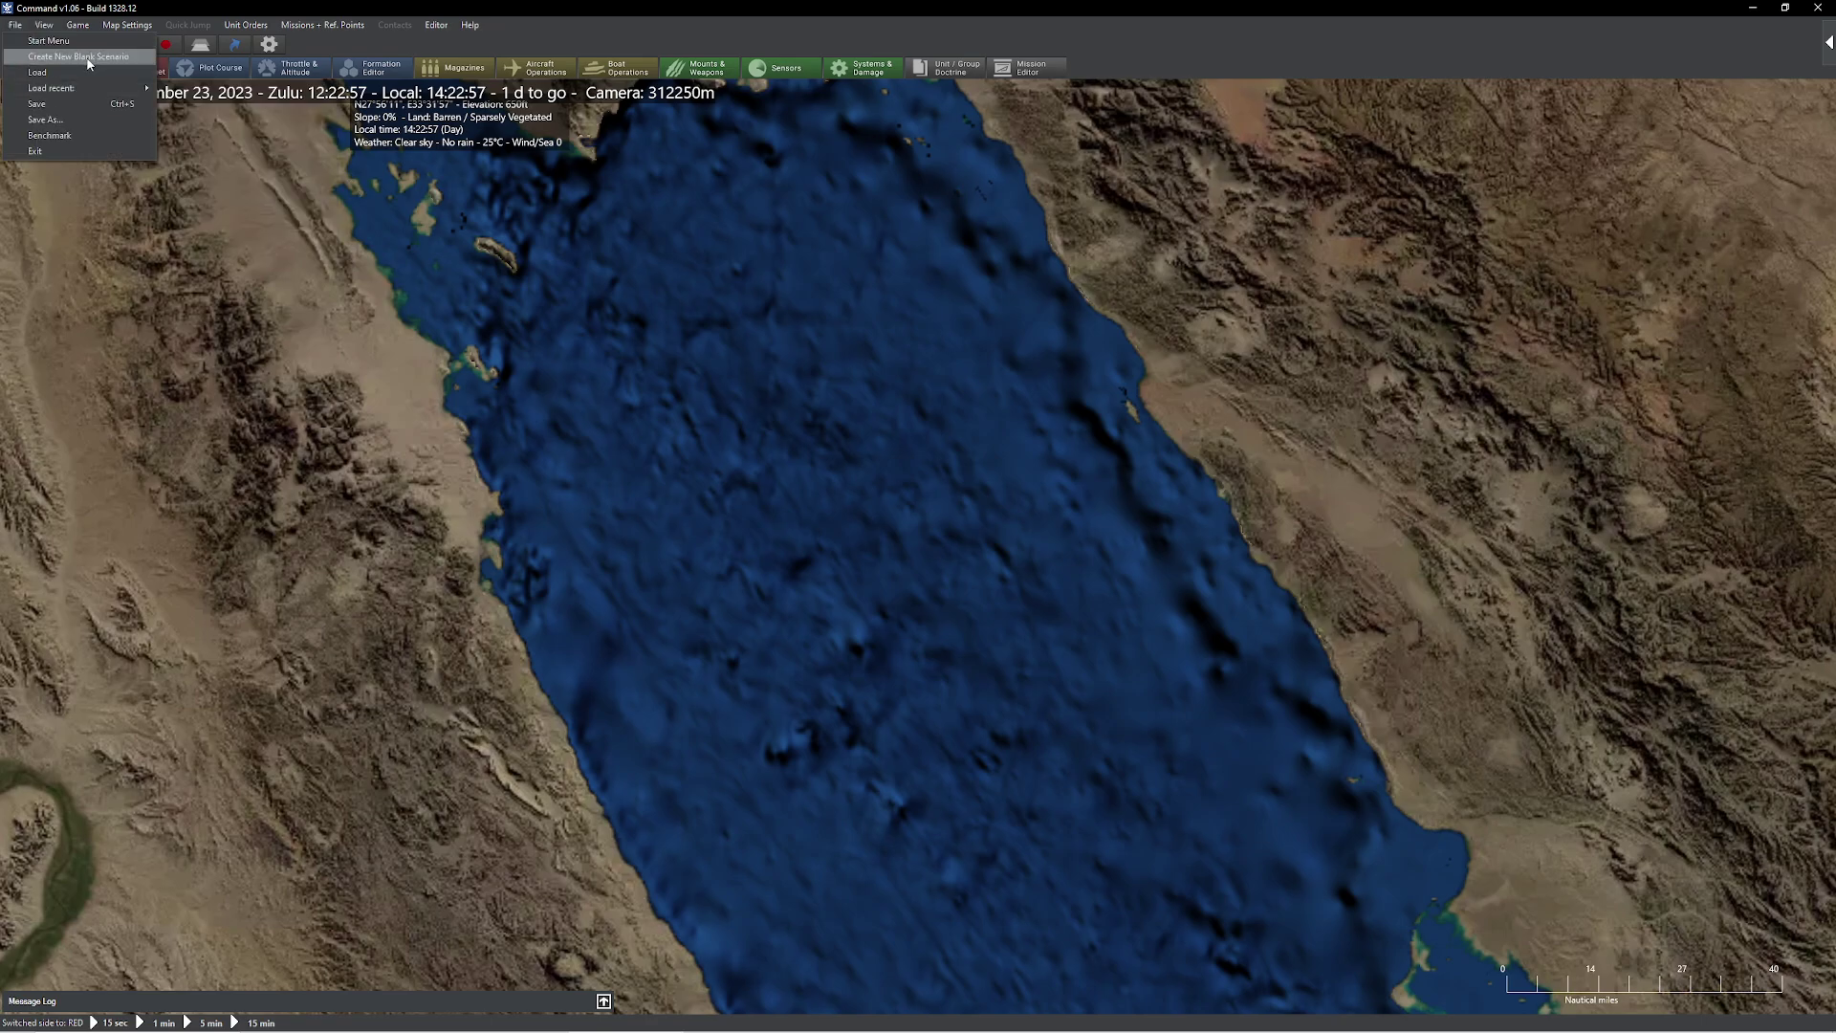
click(86, 57)
click(970, 543)
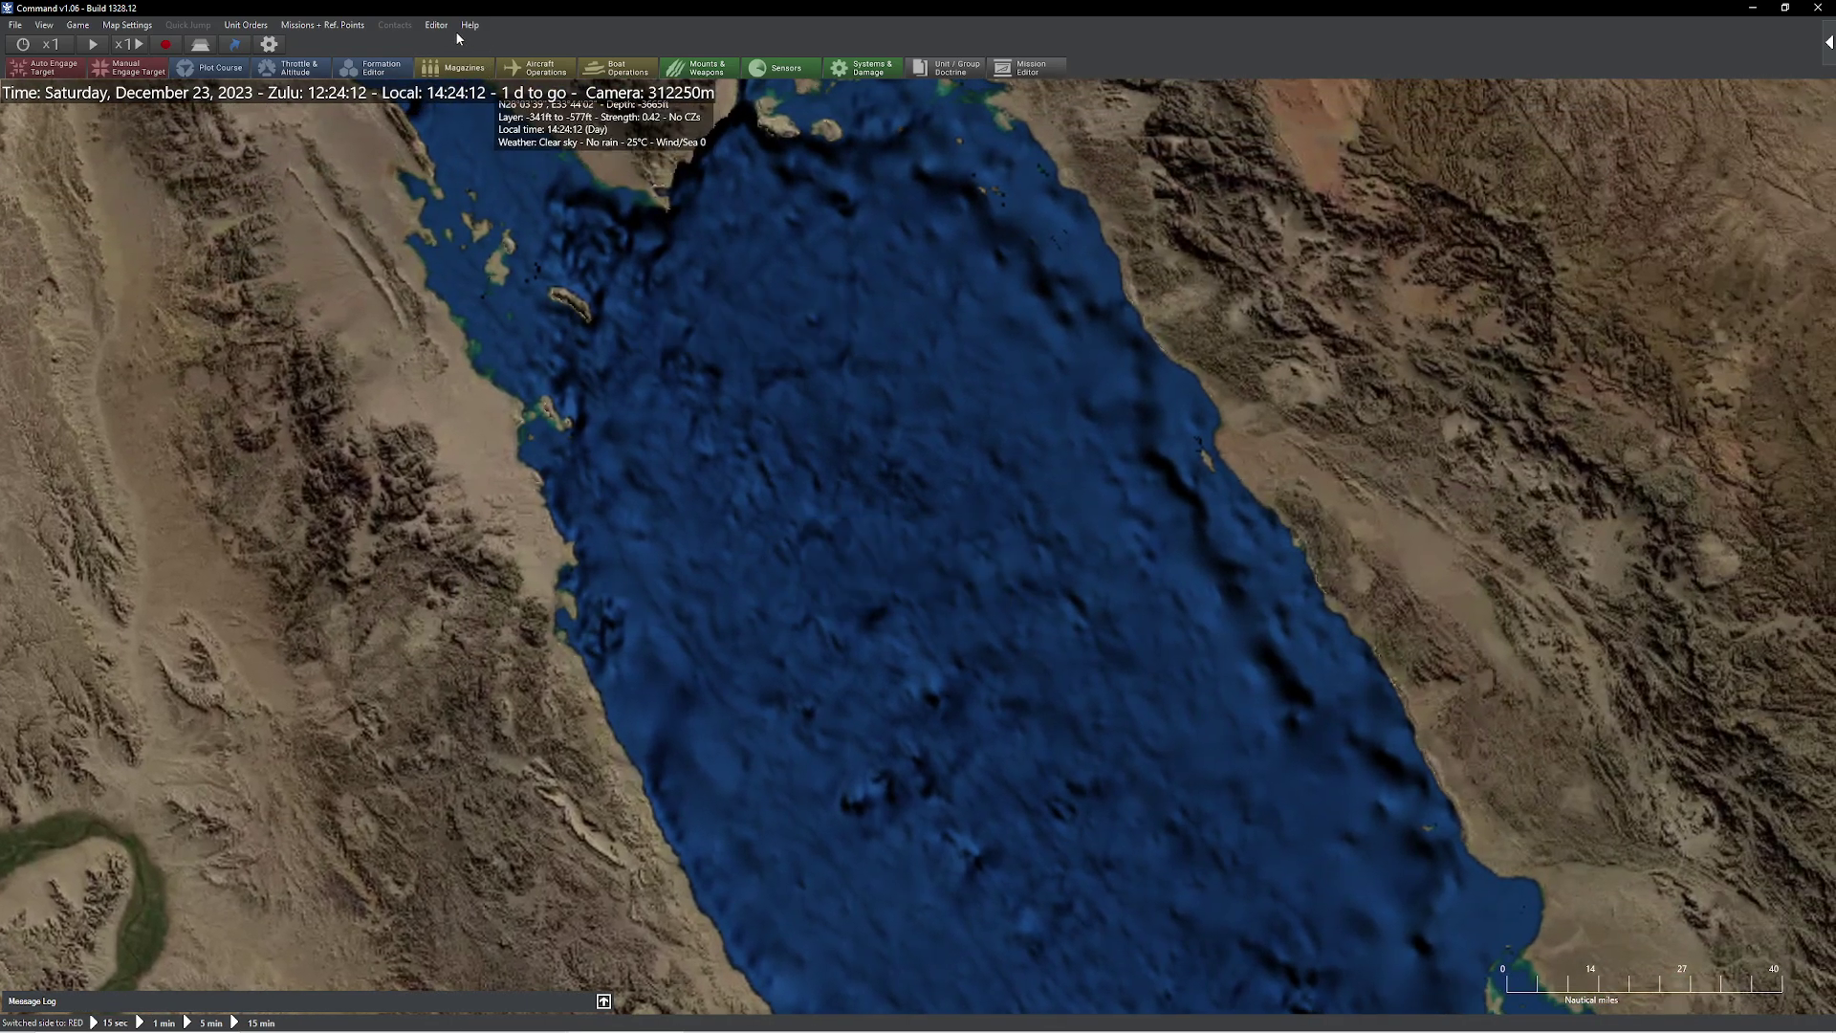
click(444, 26)
click(505, 117)
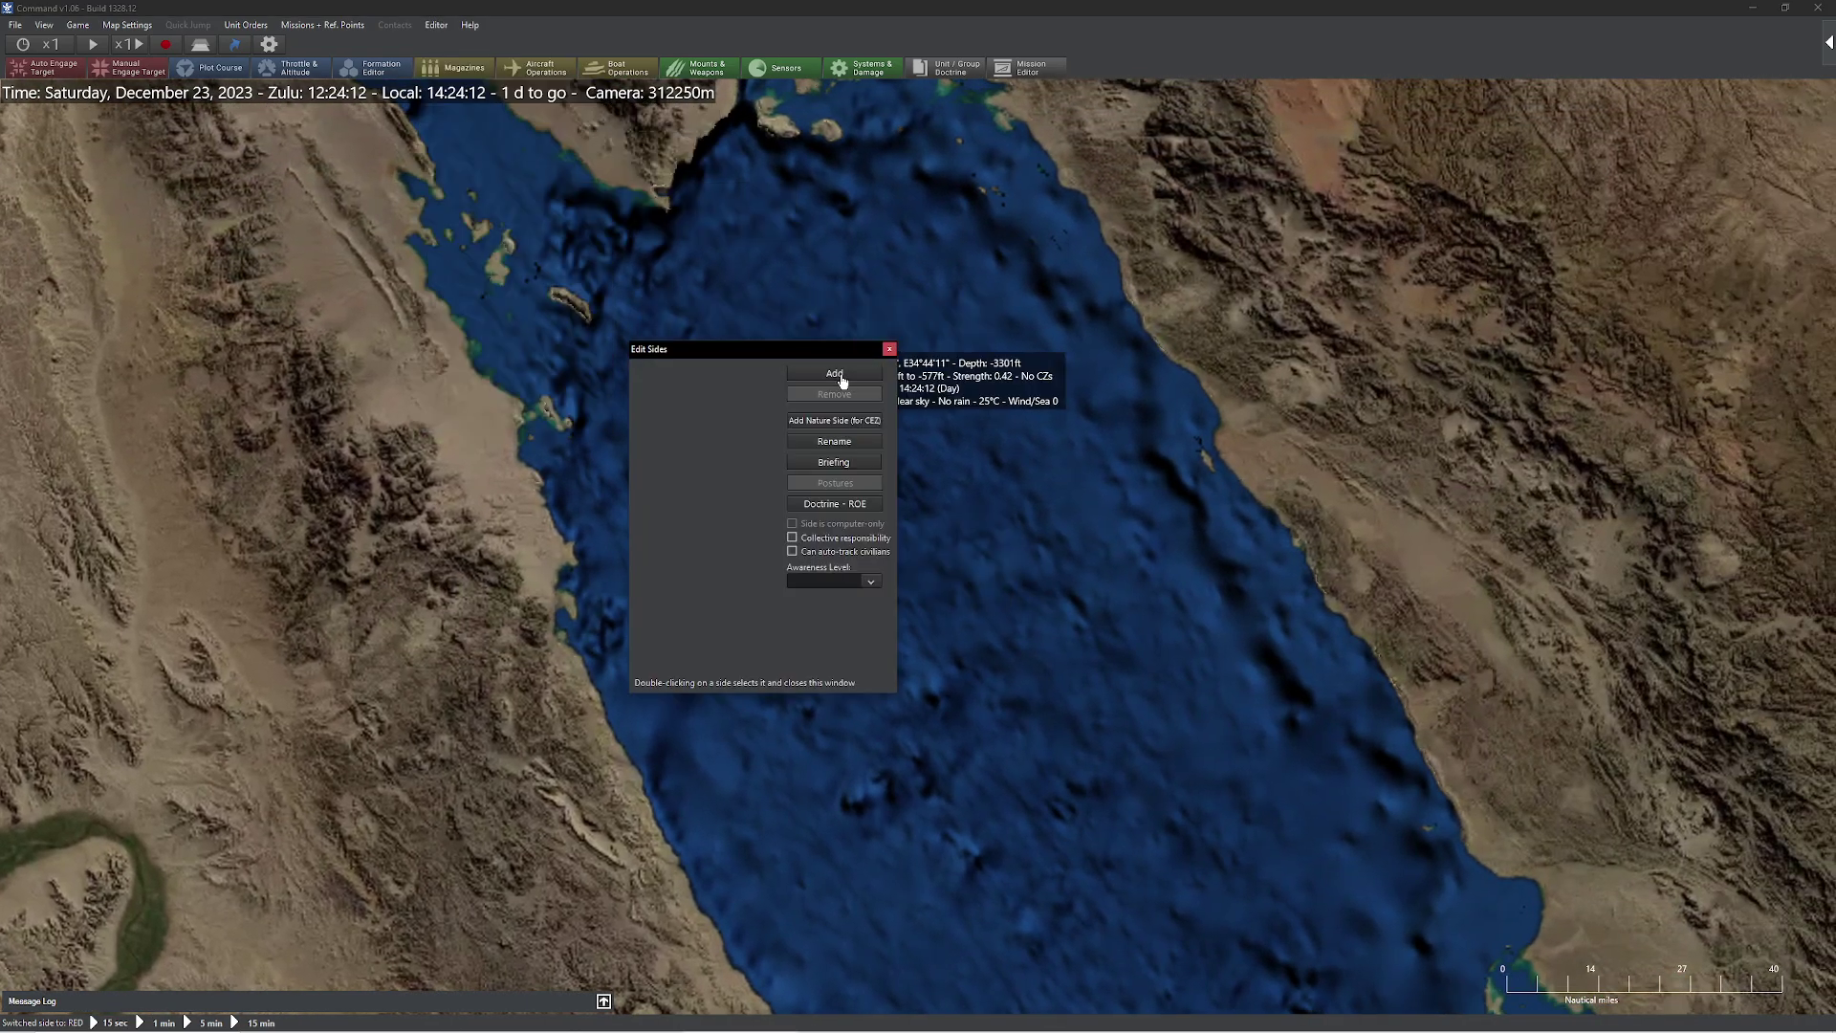
double_click(691, 371)
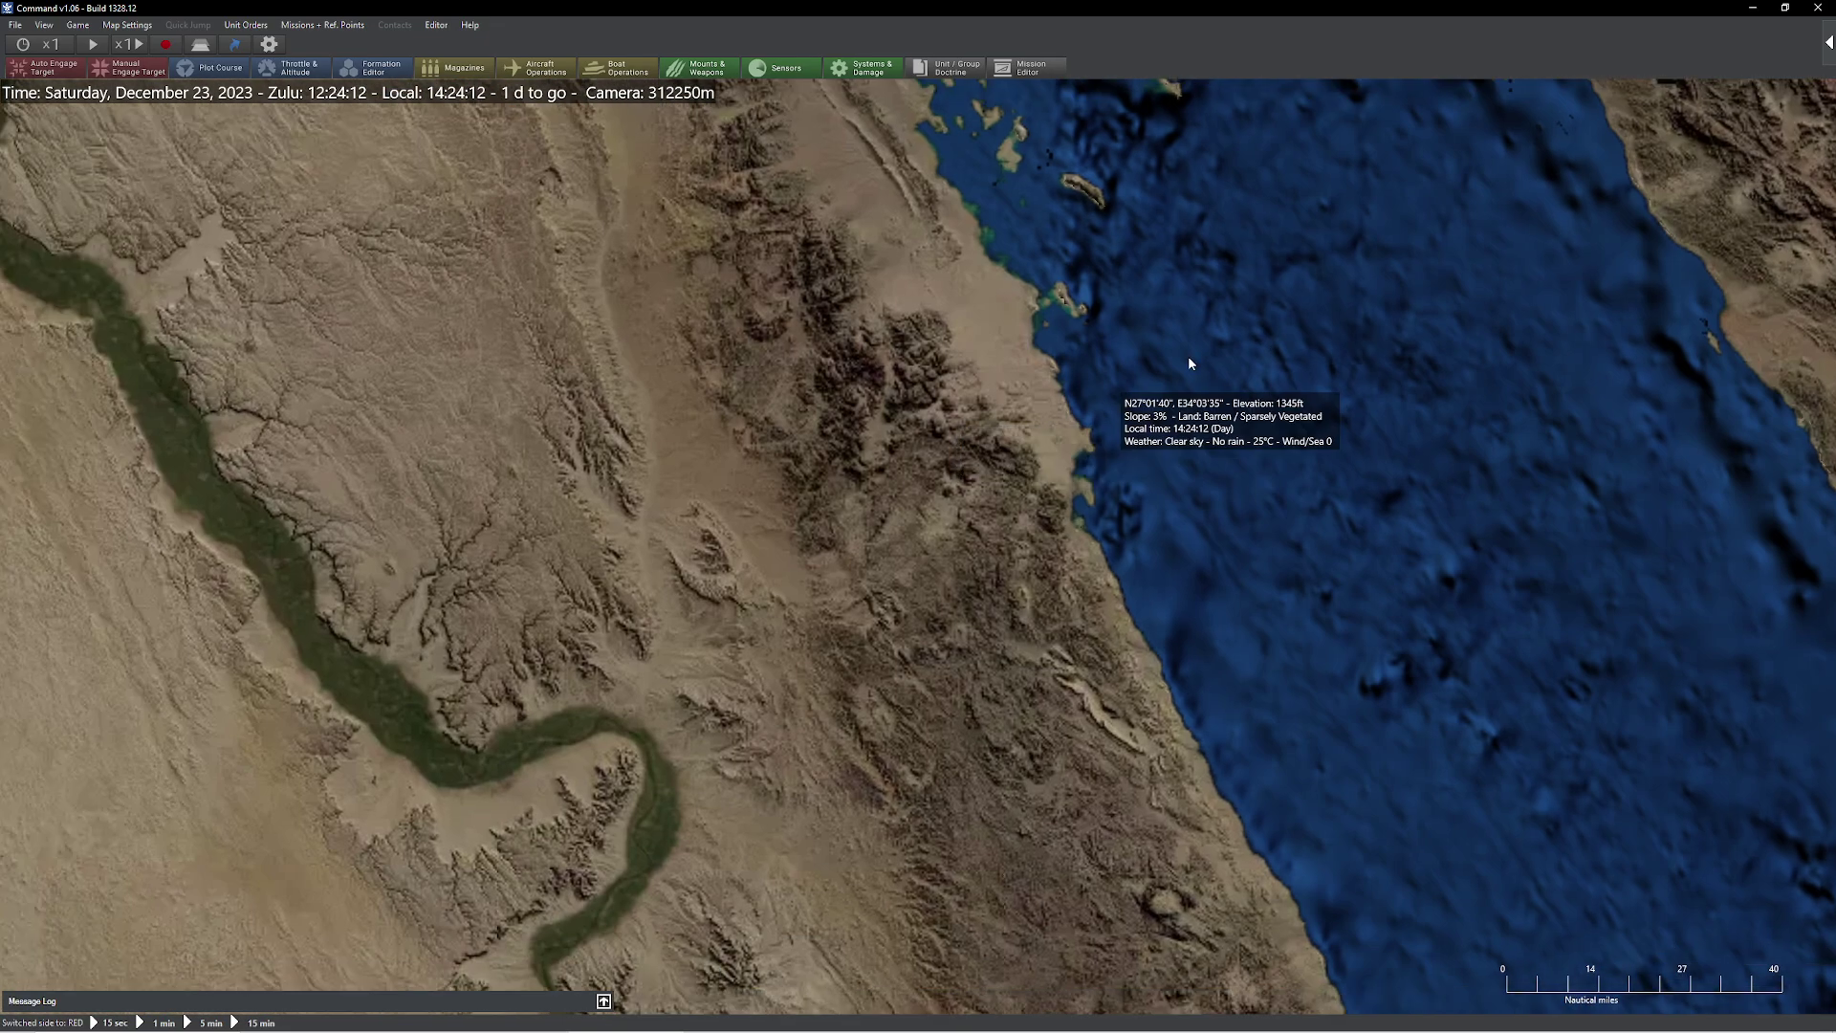
Check the new scenario's map, its enabled layers and the personal map profile setting in the game options
drag(1188, 355, 1196, 354)
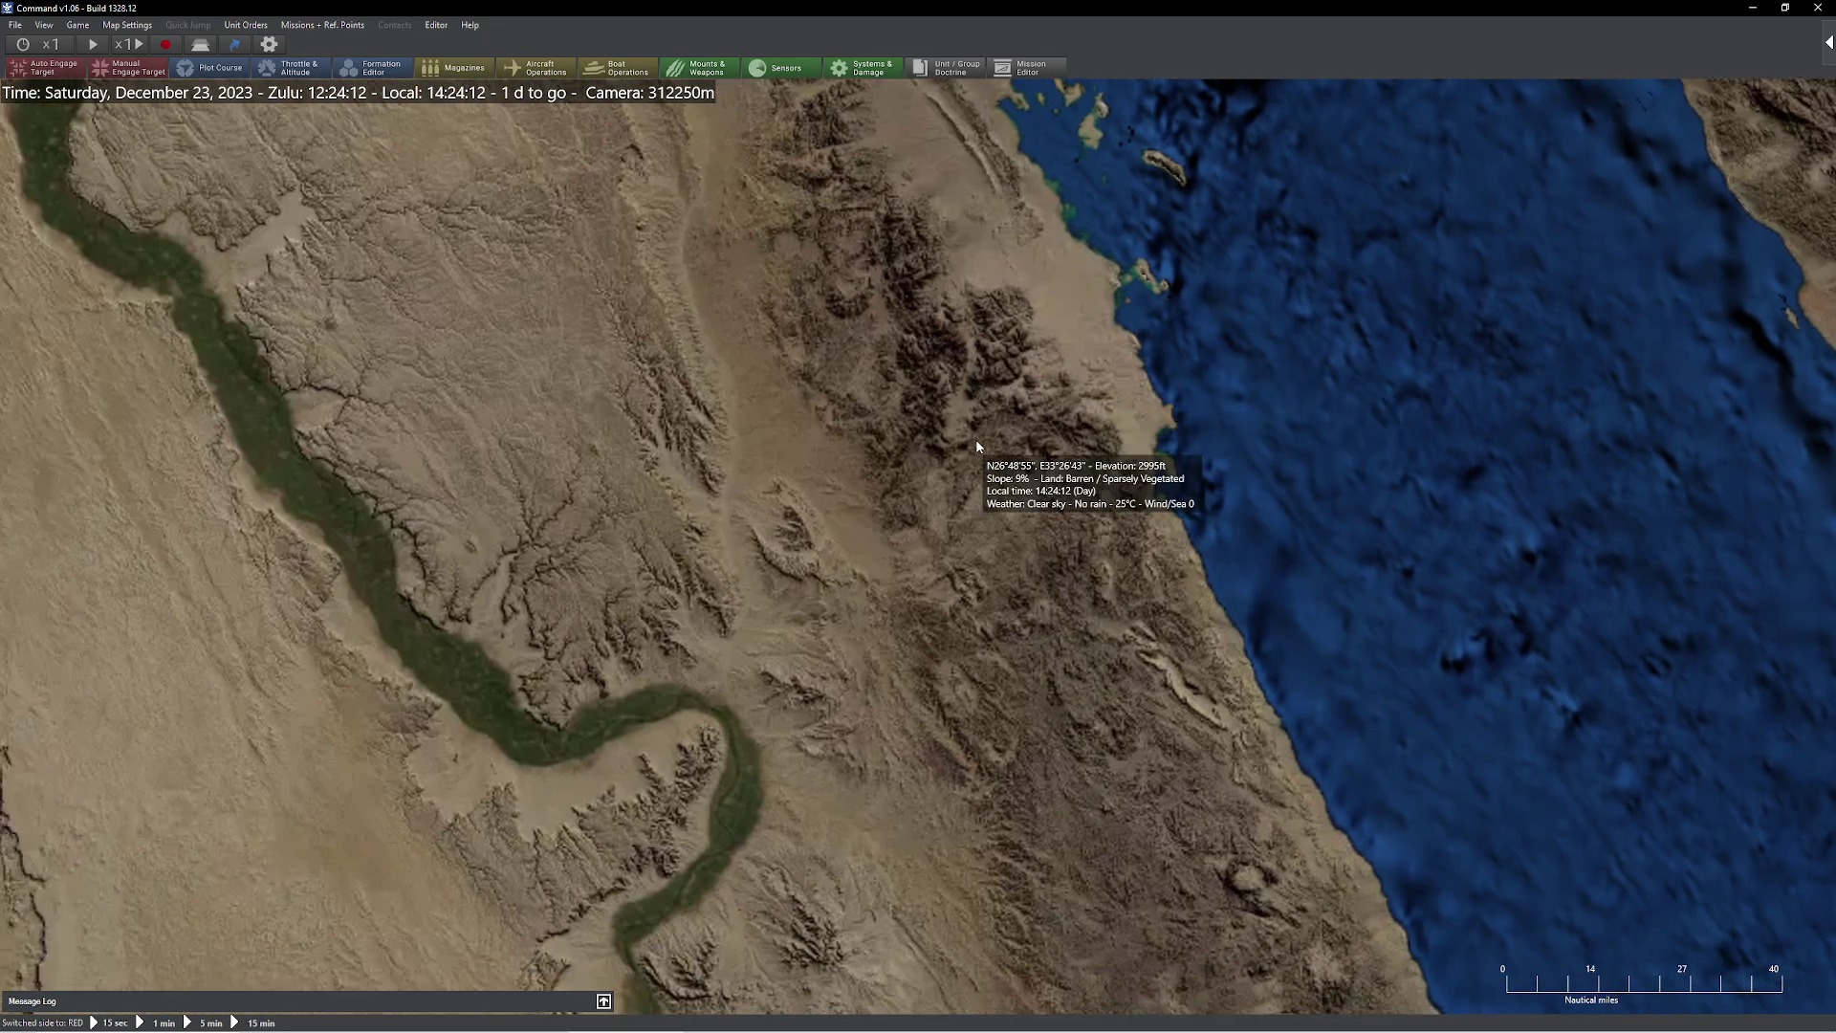
drag(976, 439, 1368, 385)
drag(1197, 394, 912, 330)
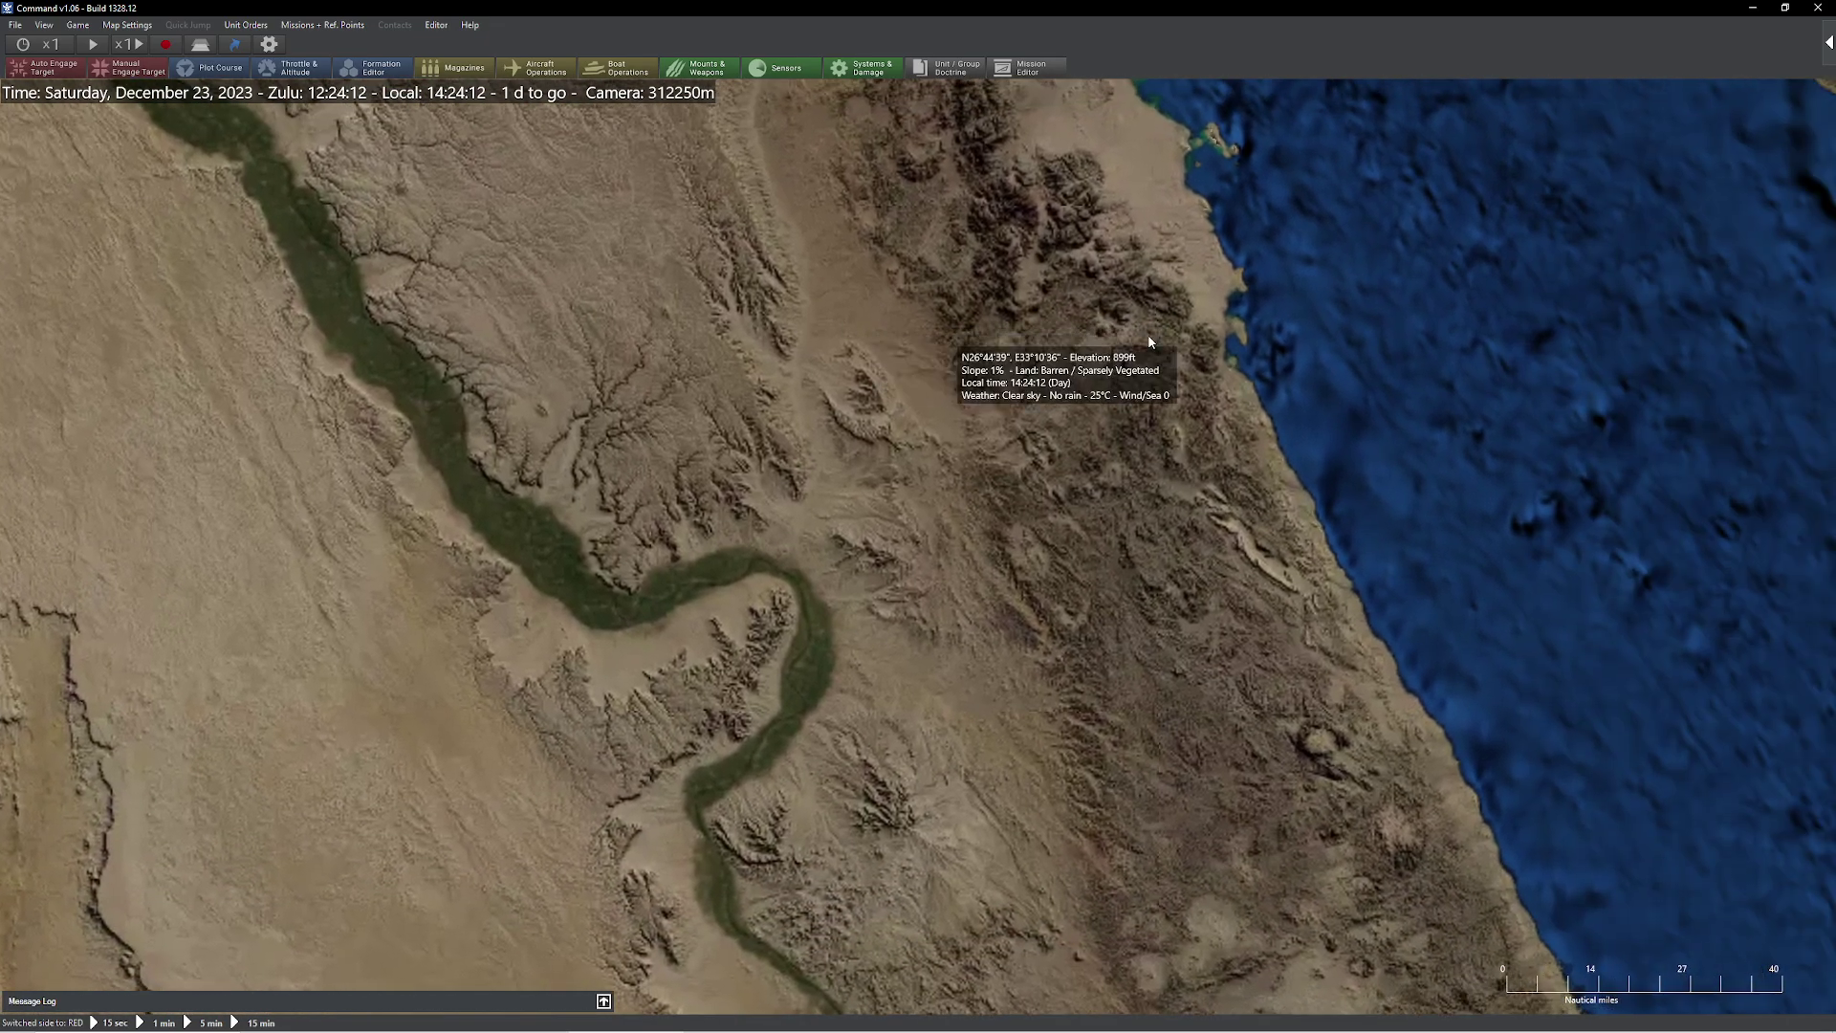
drag(1287, 342, 823, 466)
drag(1114, 399, 823, 541)
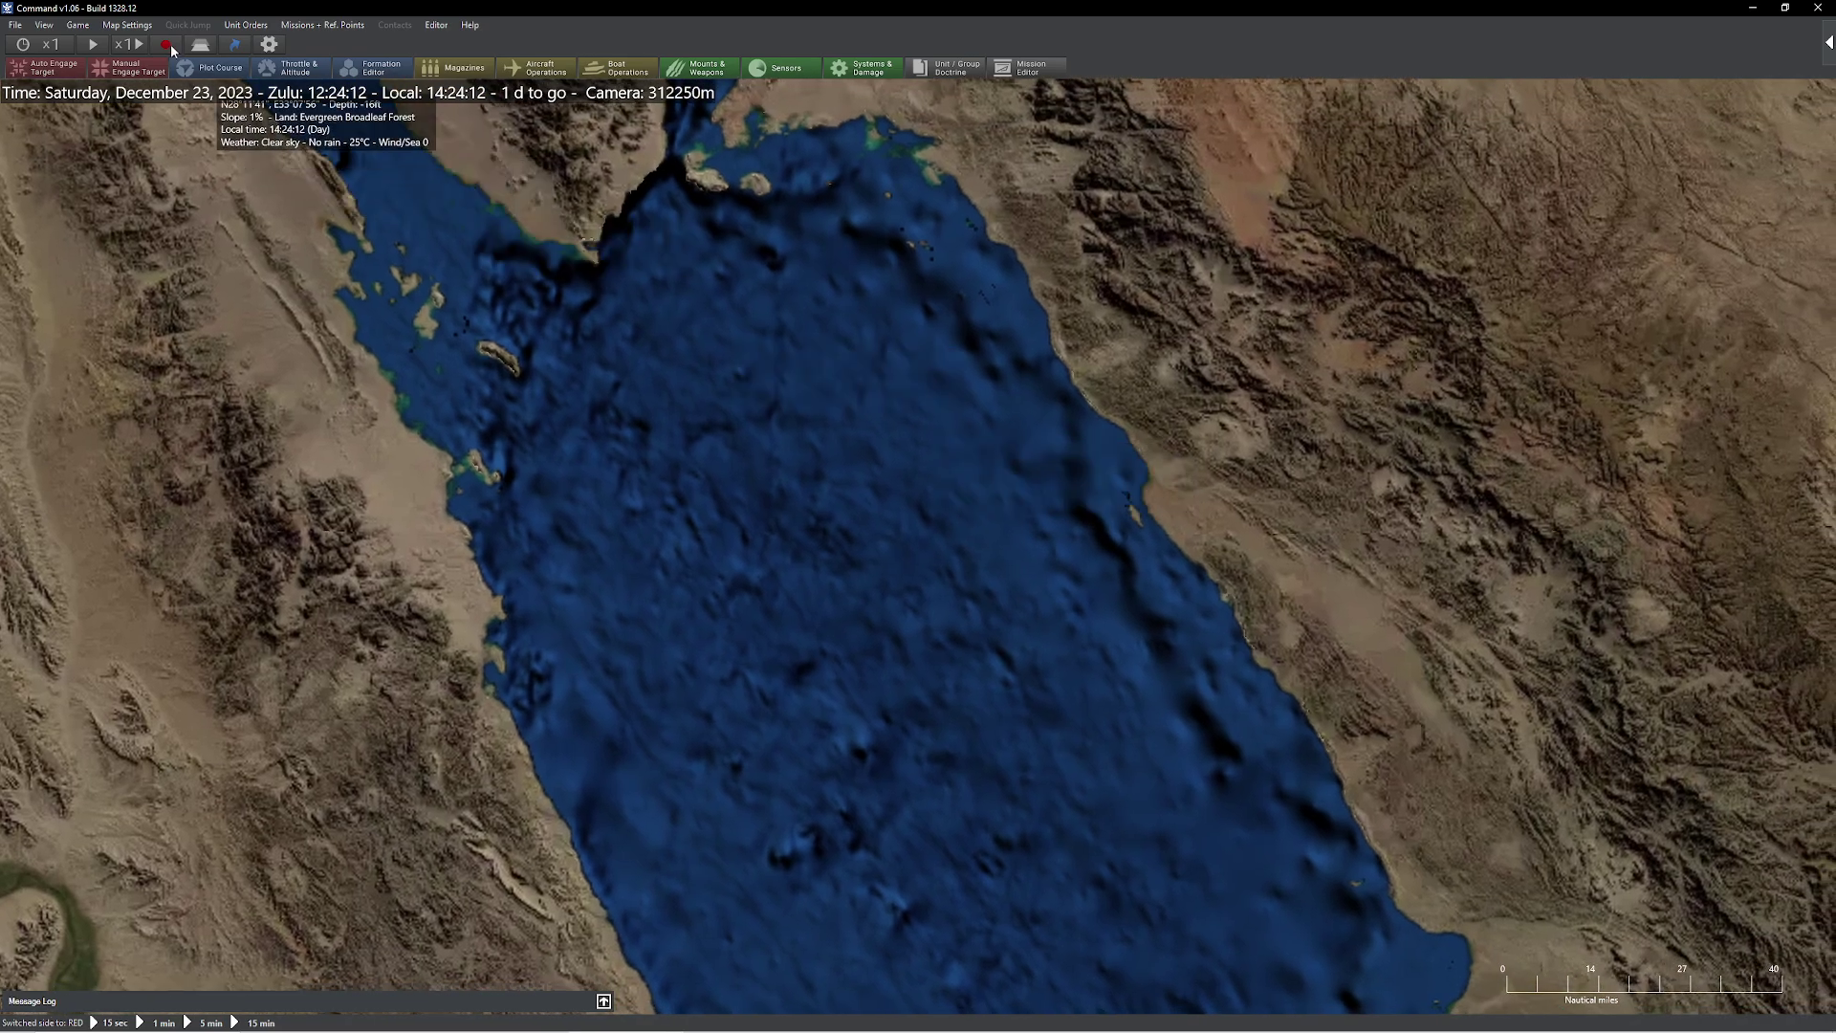
click(45, 26)
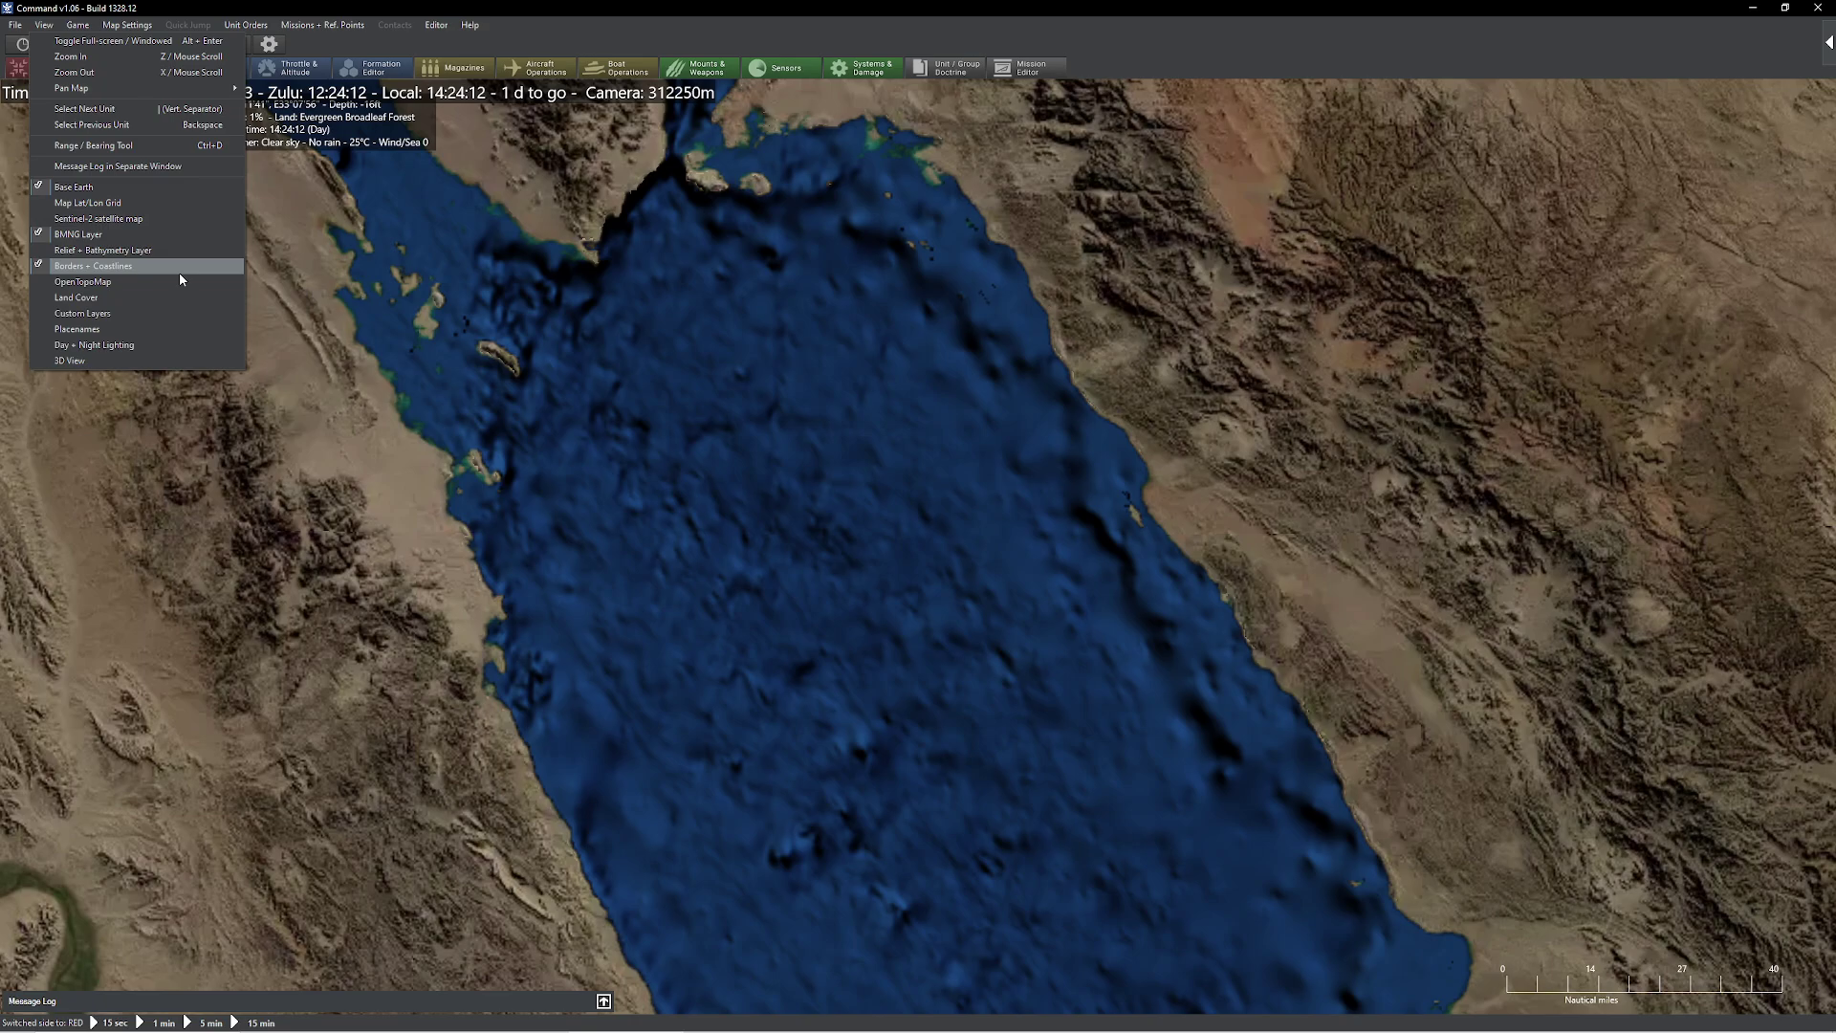
mouse_move(104, 27)
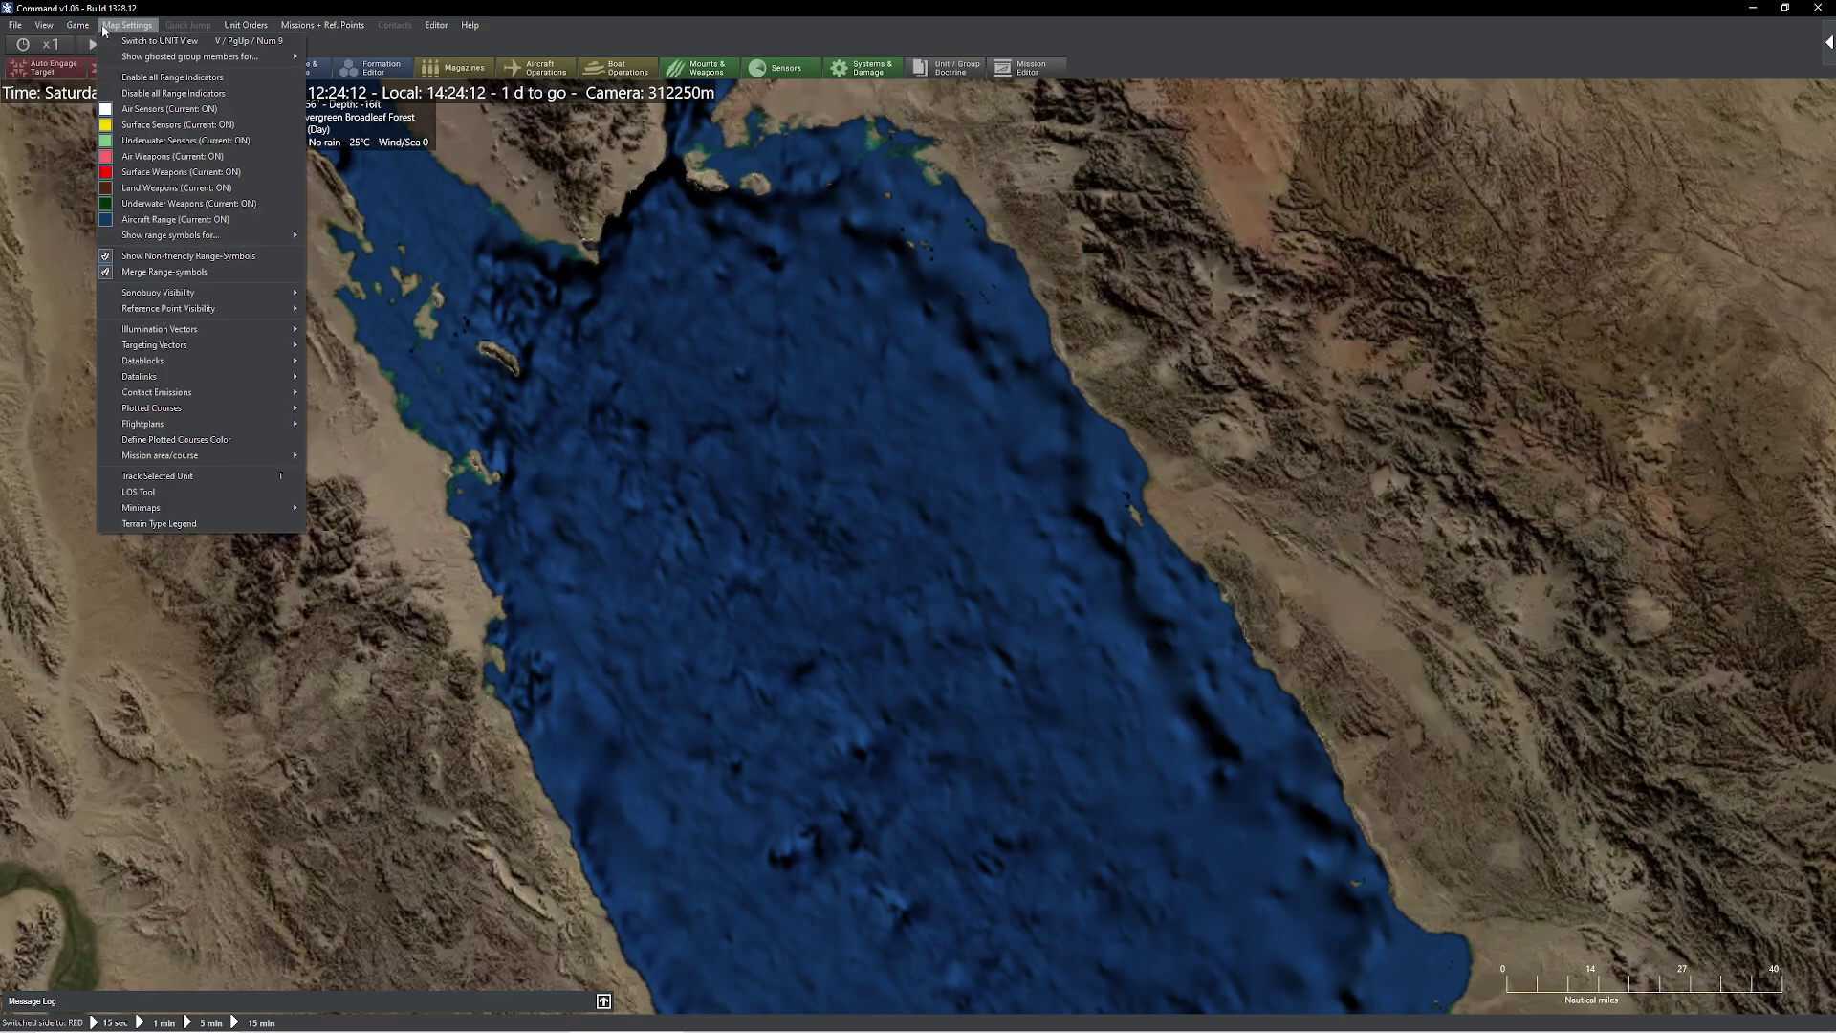
click(175, 324)
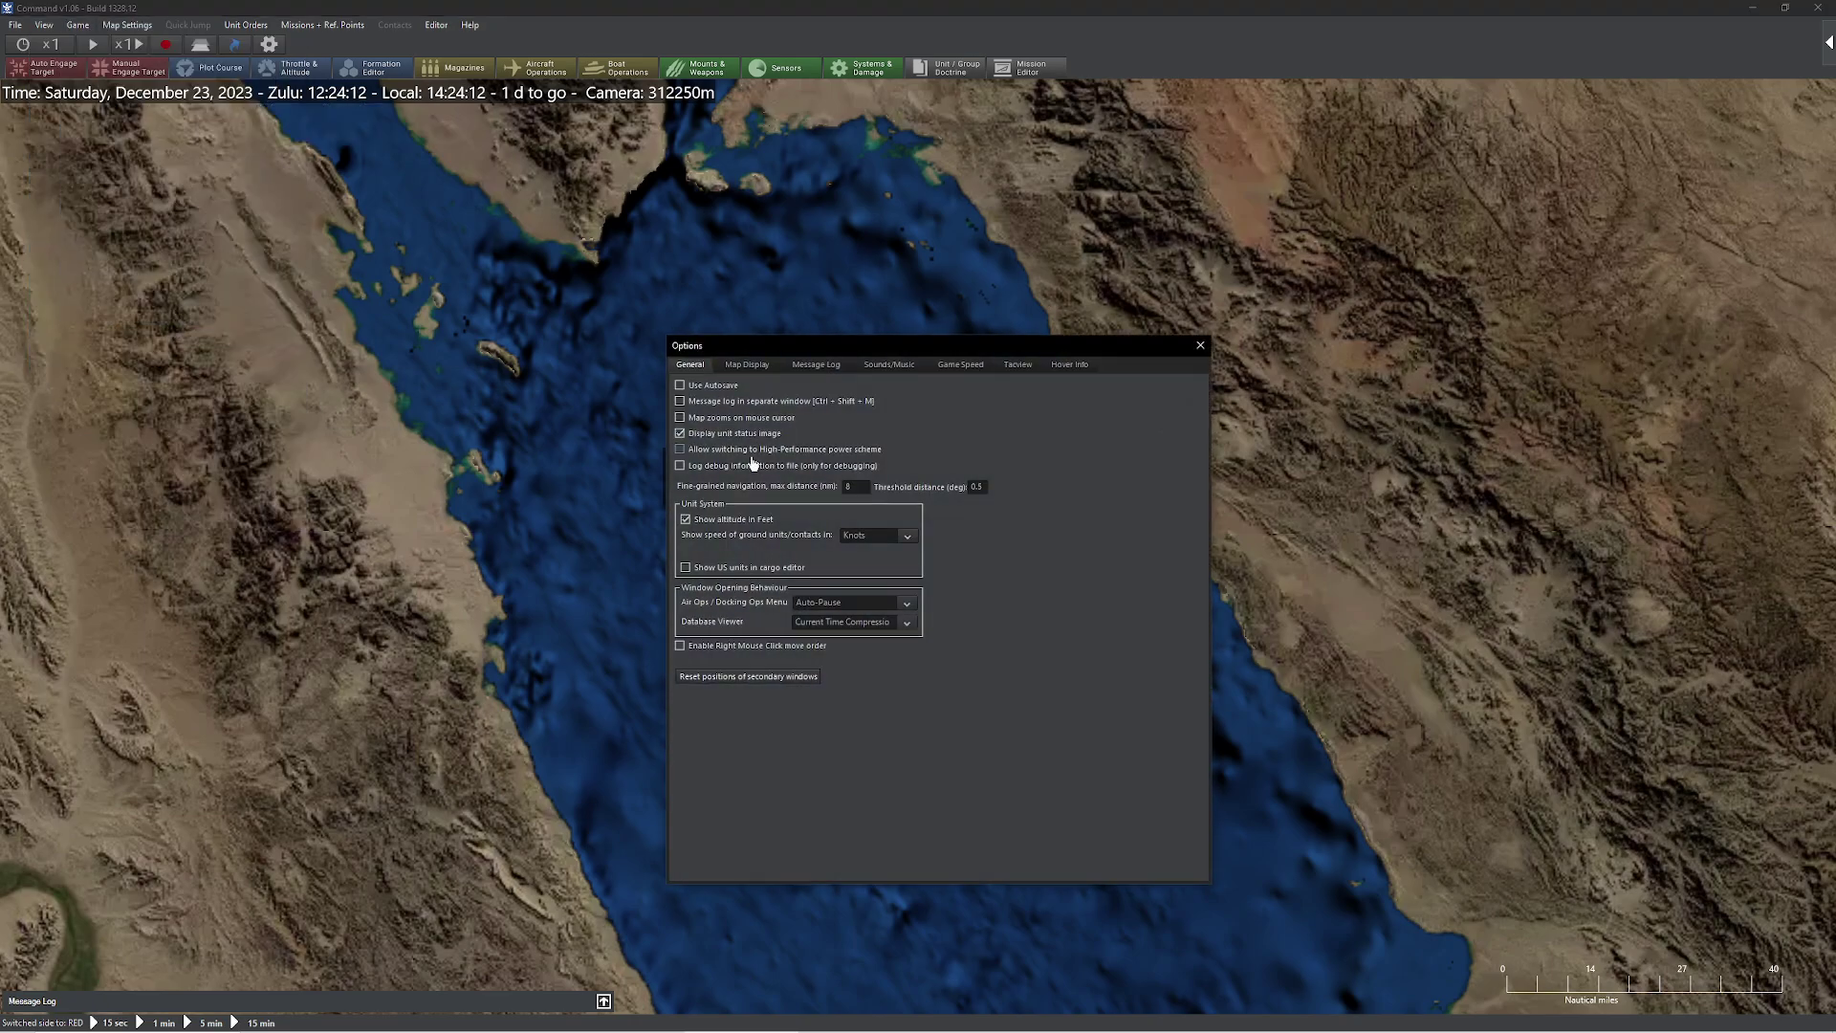
click(754, 365)
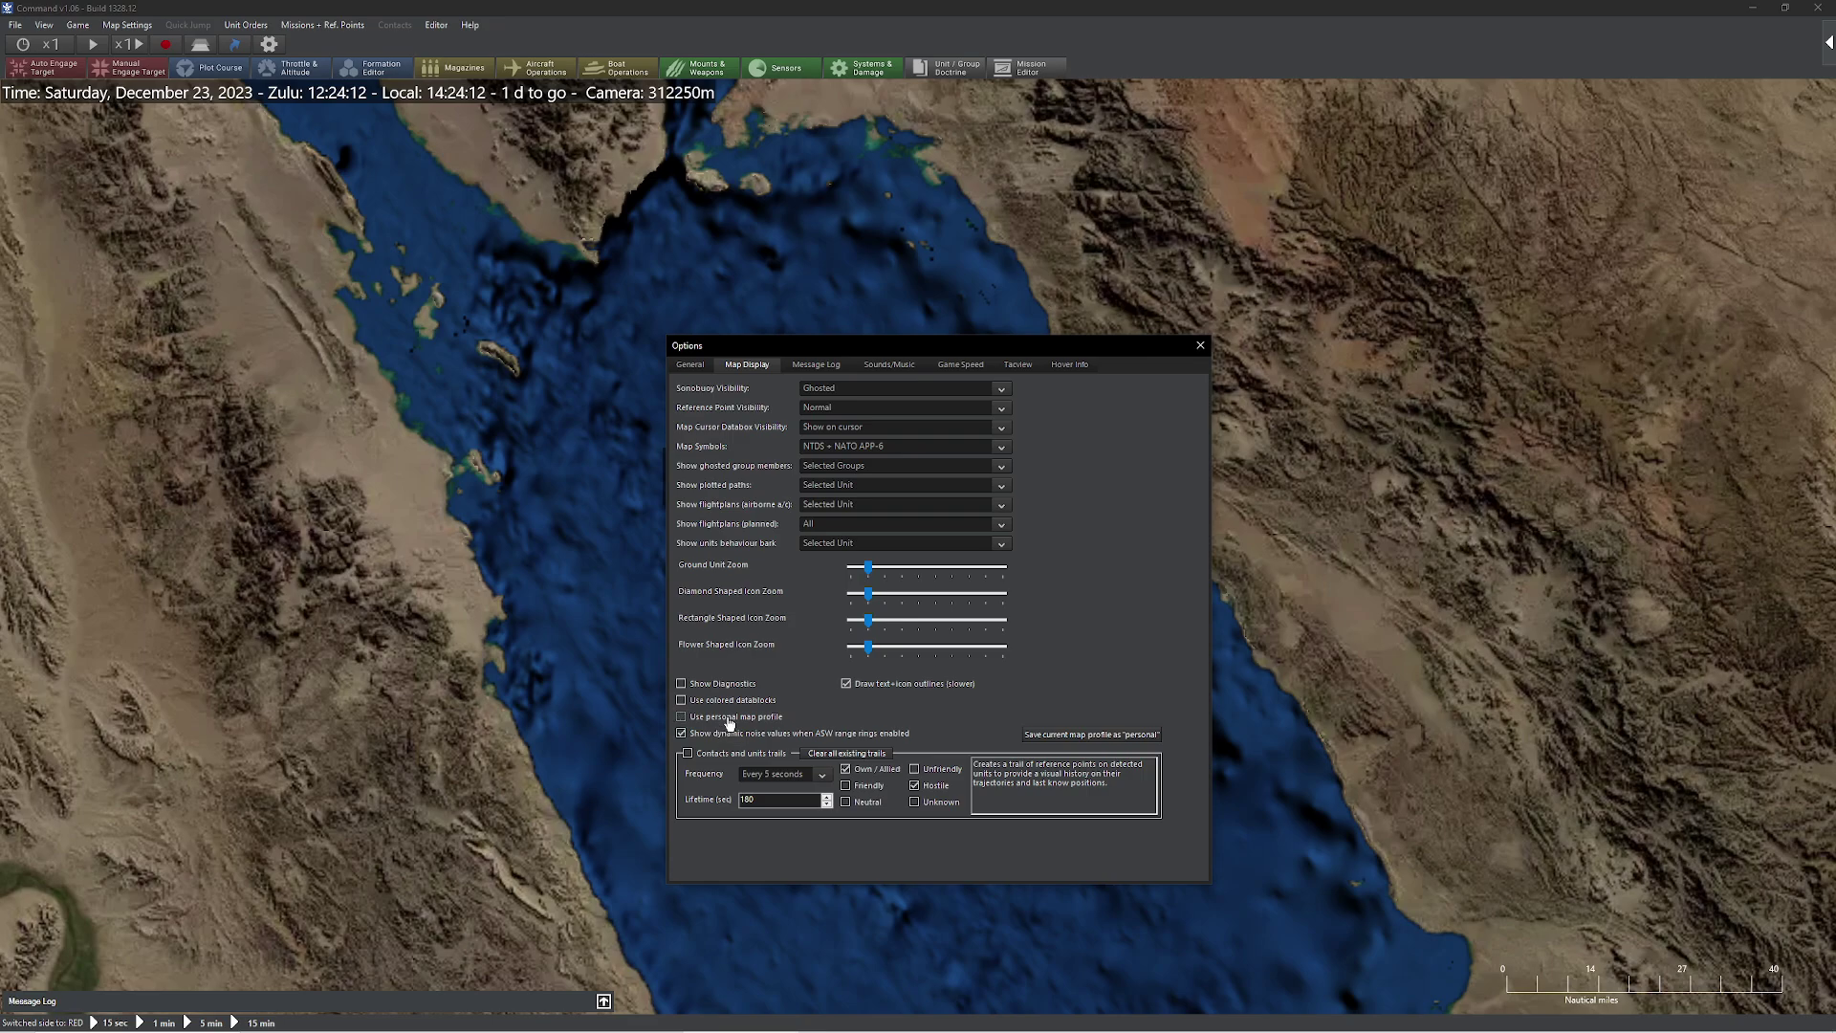
click(1202, 346)
Add a second side named GRN to the scenario and make it the active side
drag(513, 479, 802, 460)
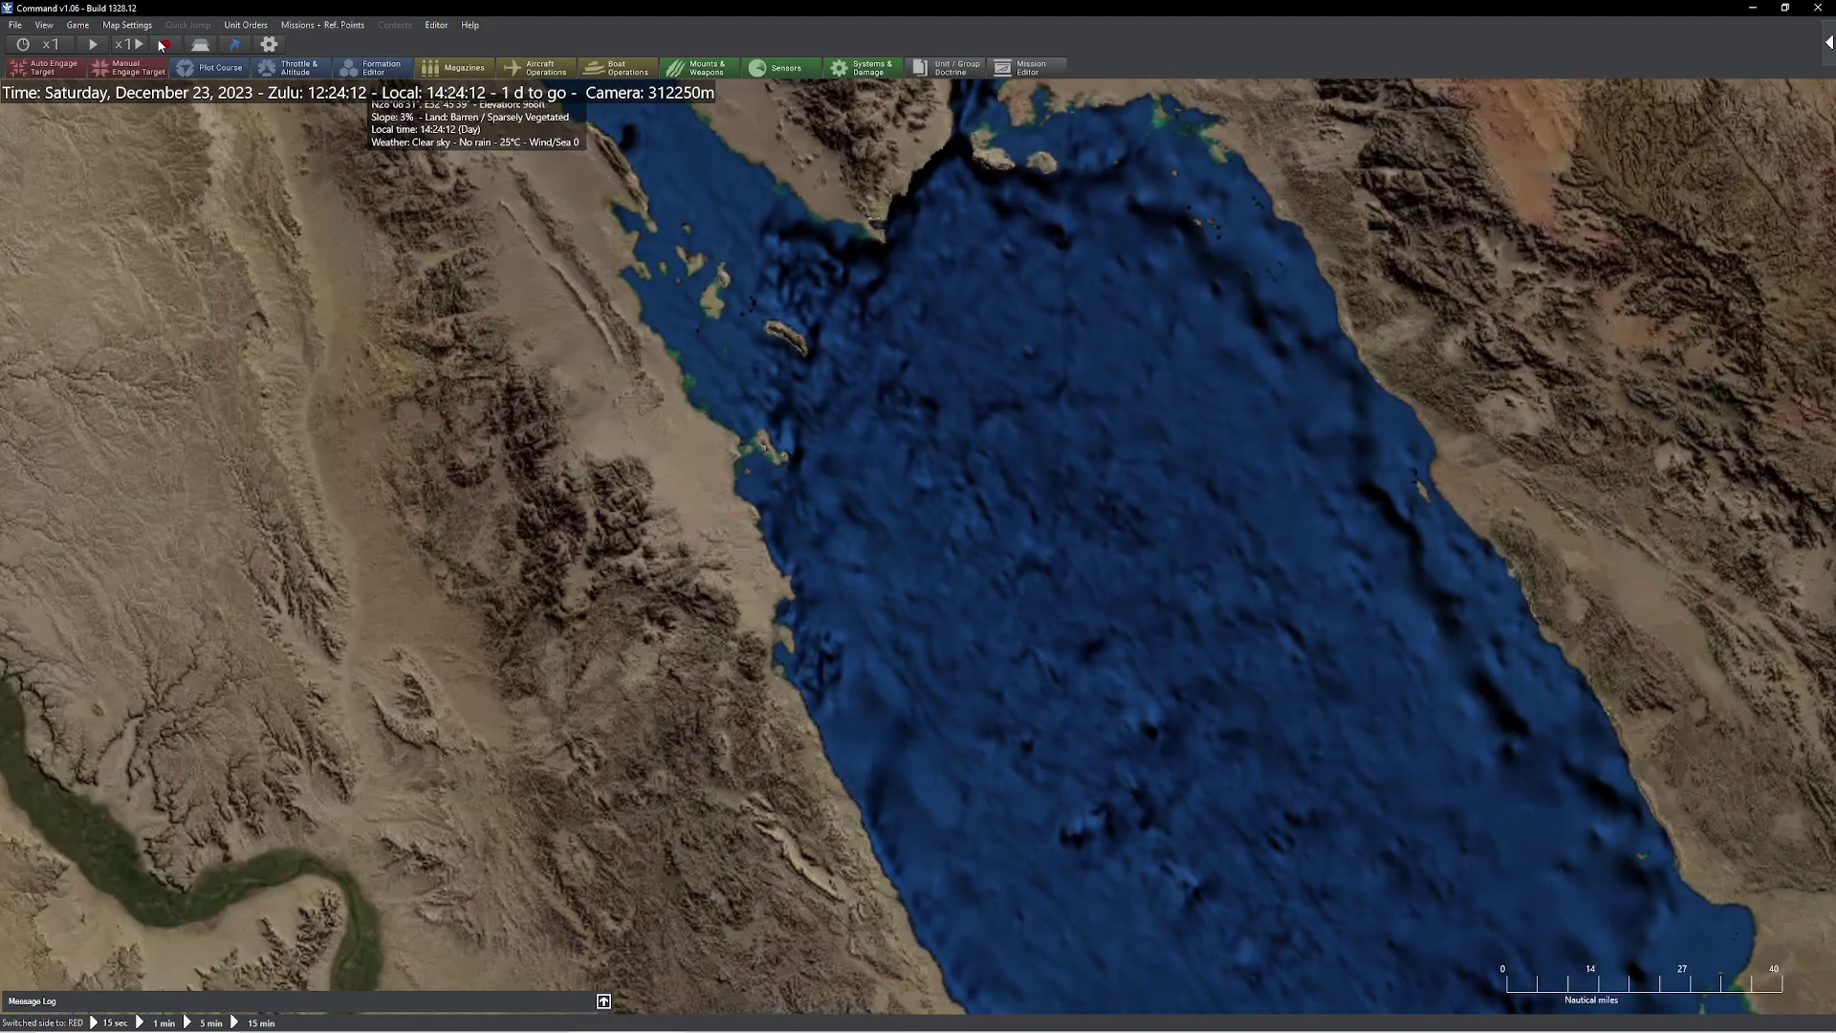
click(422, 27)
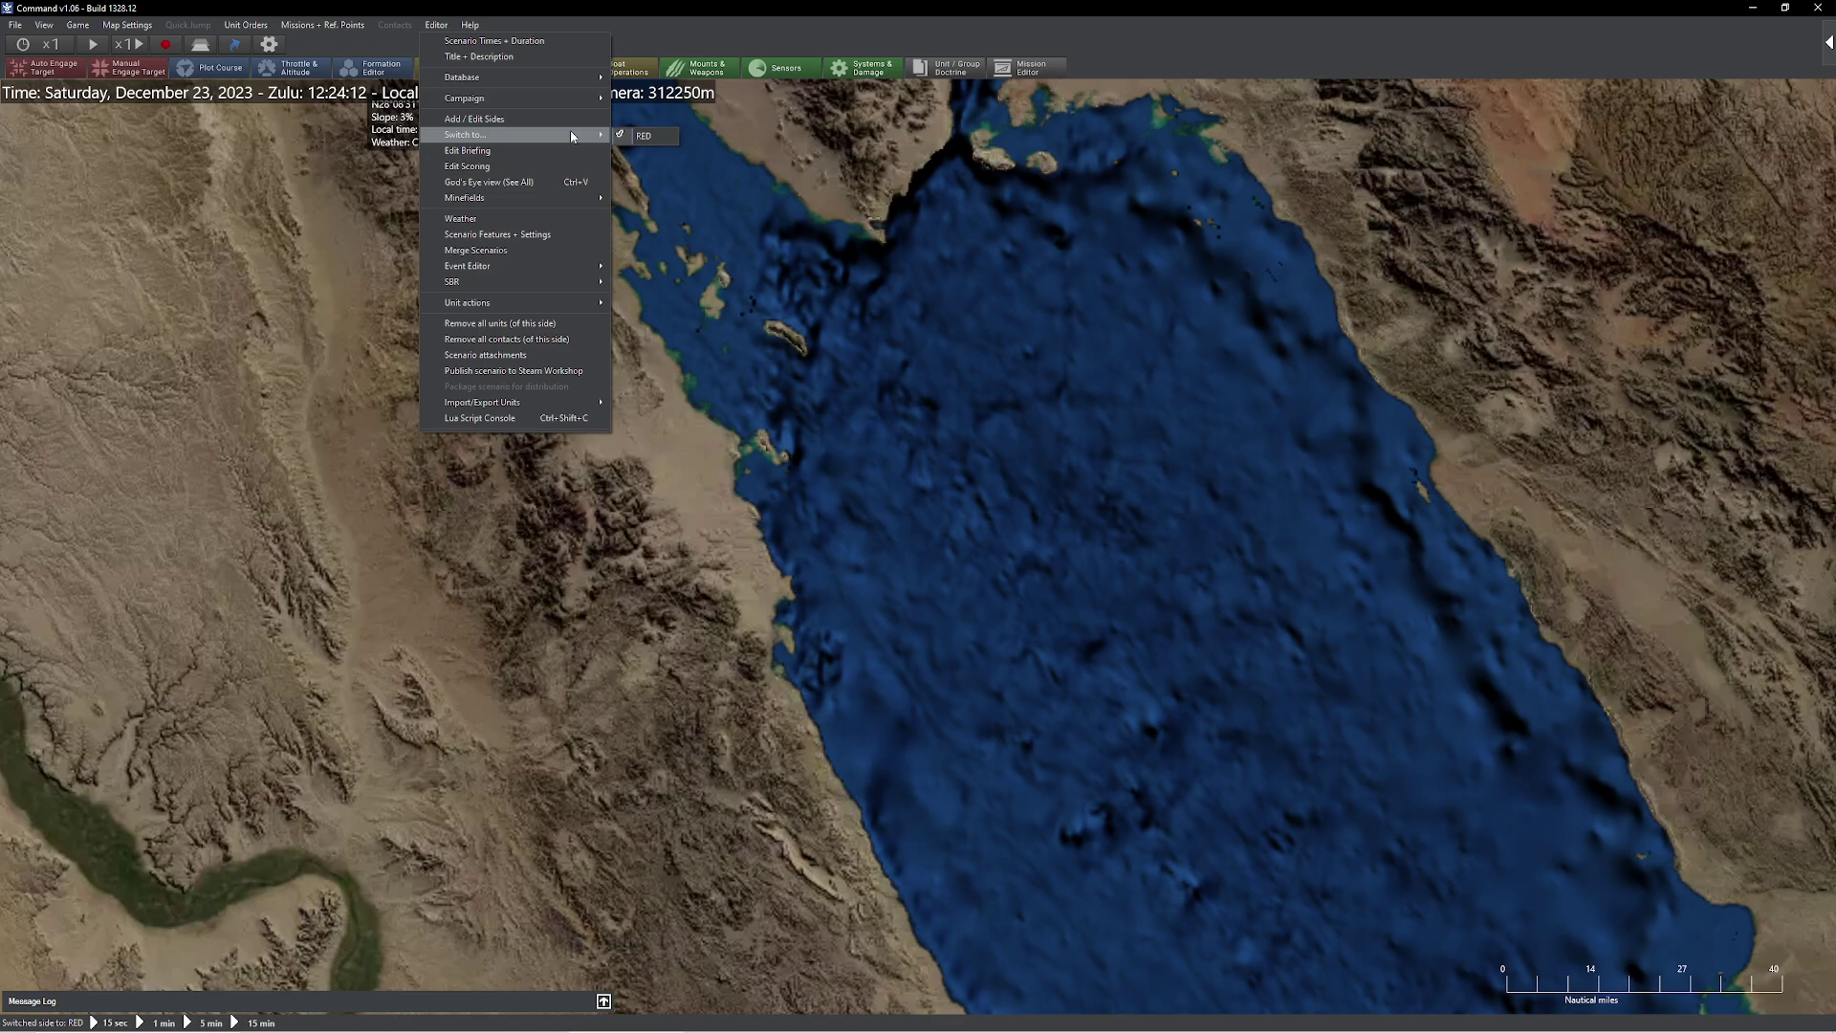
click(572, 119)
click(834, 373)
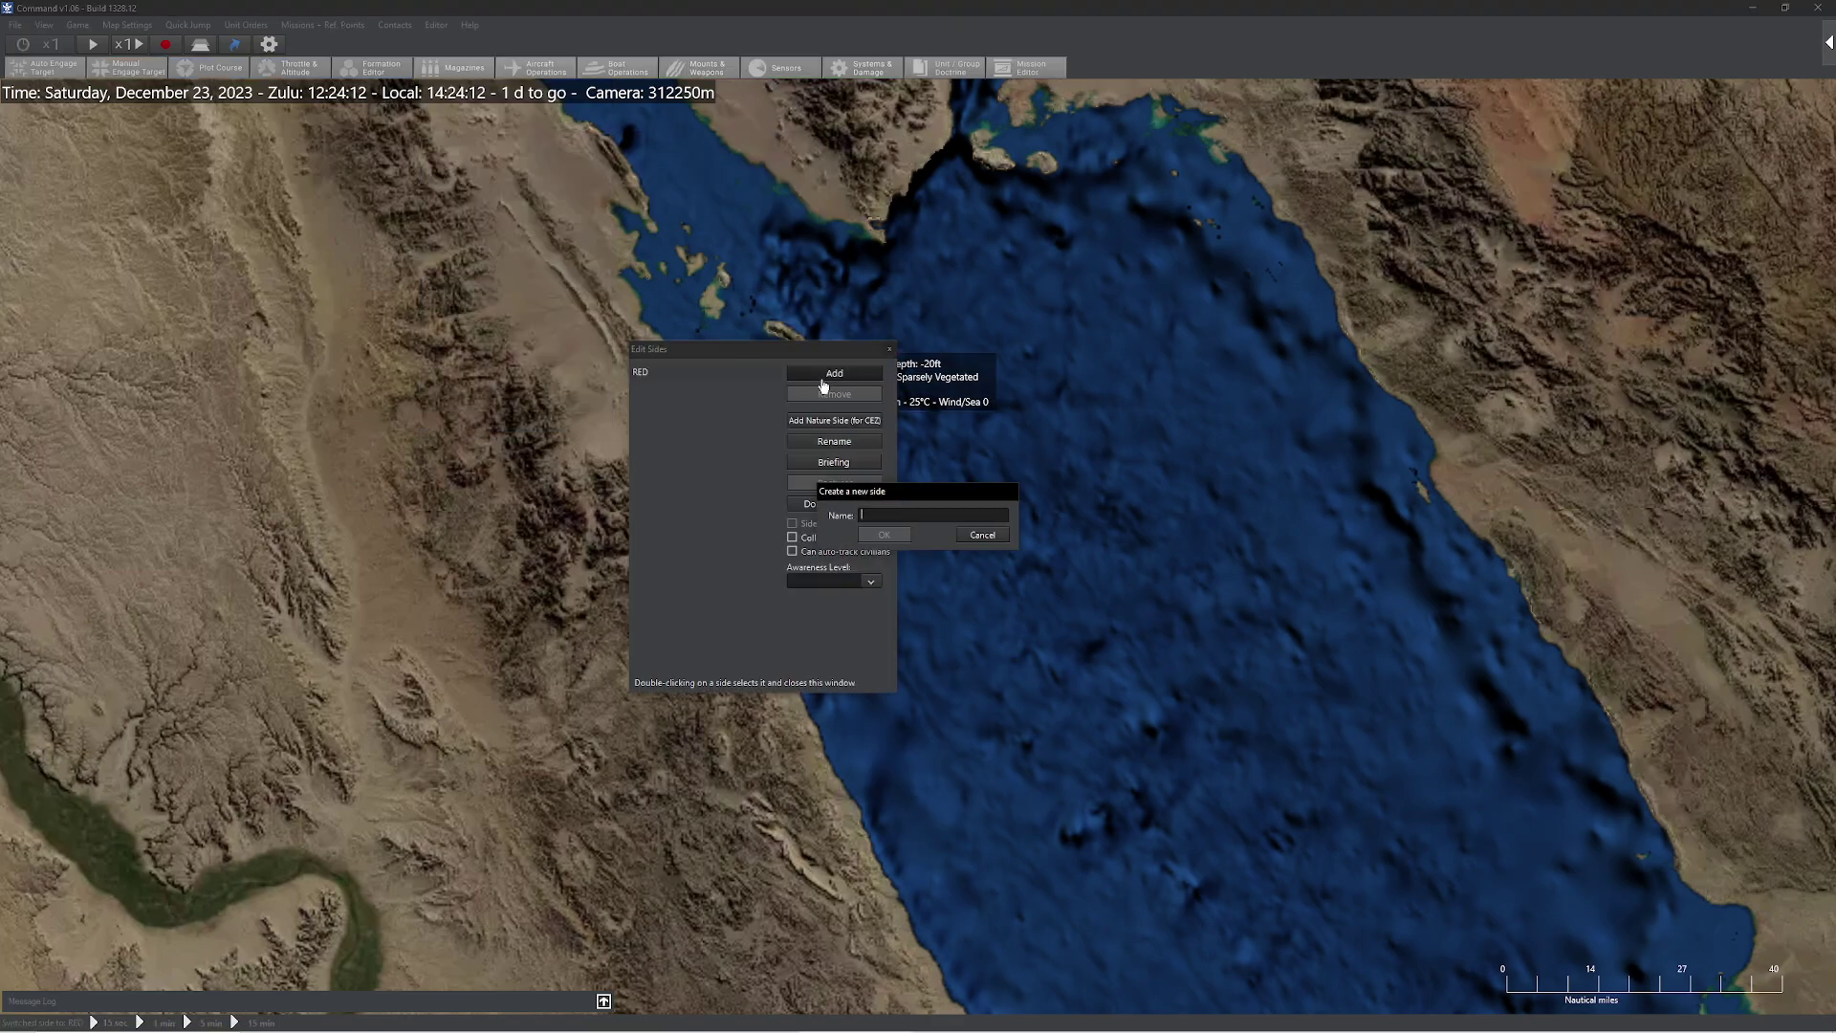
text(GRN)
click(884, 537)
double_click(703, 372)
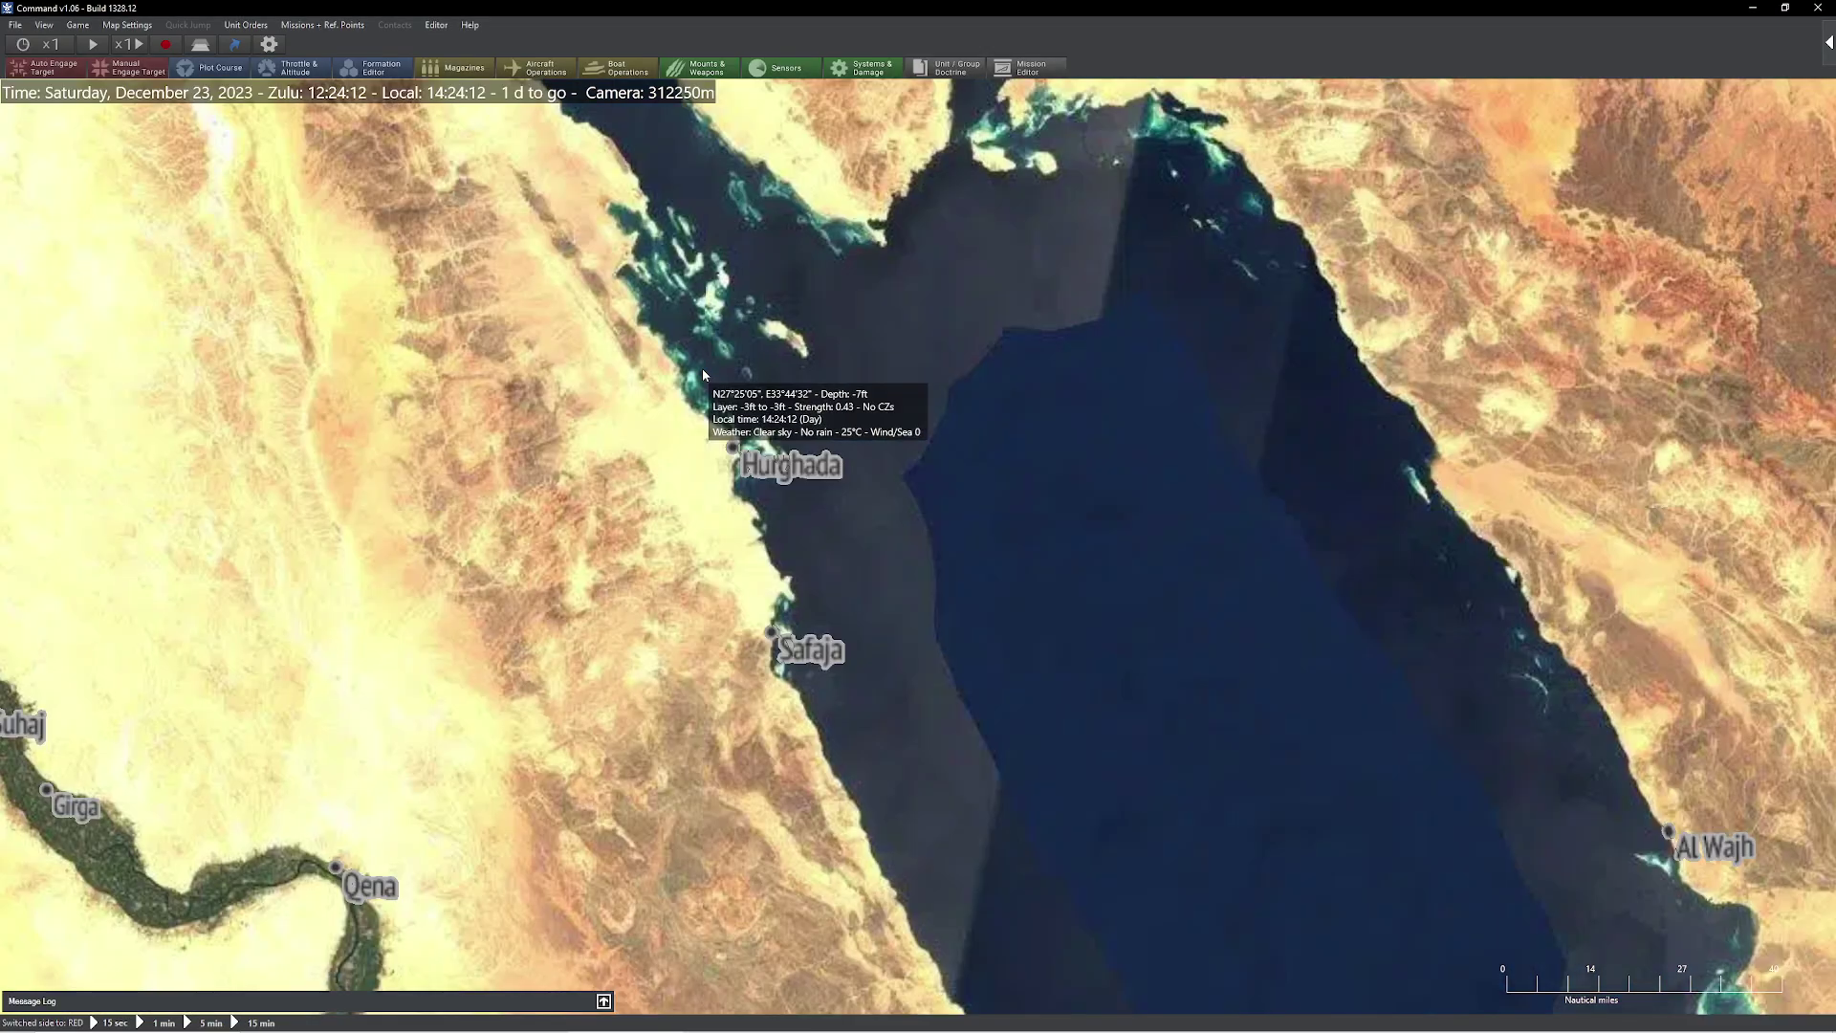
Enable the use of the personal map profile in the map display game options
click(89, 27)
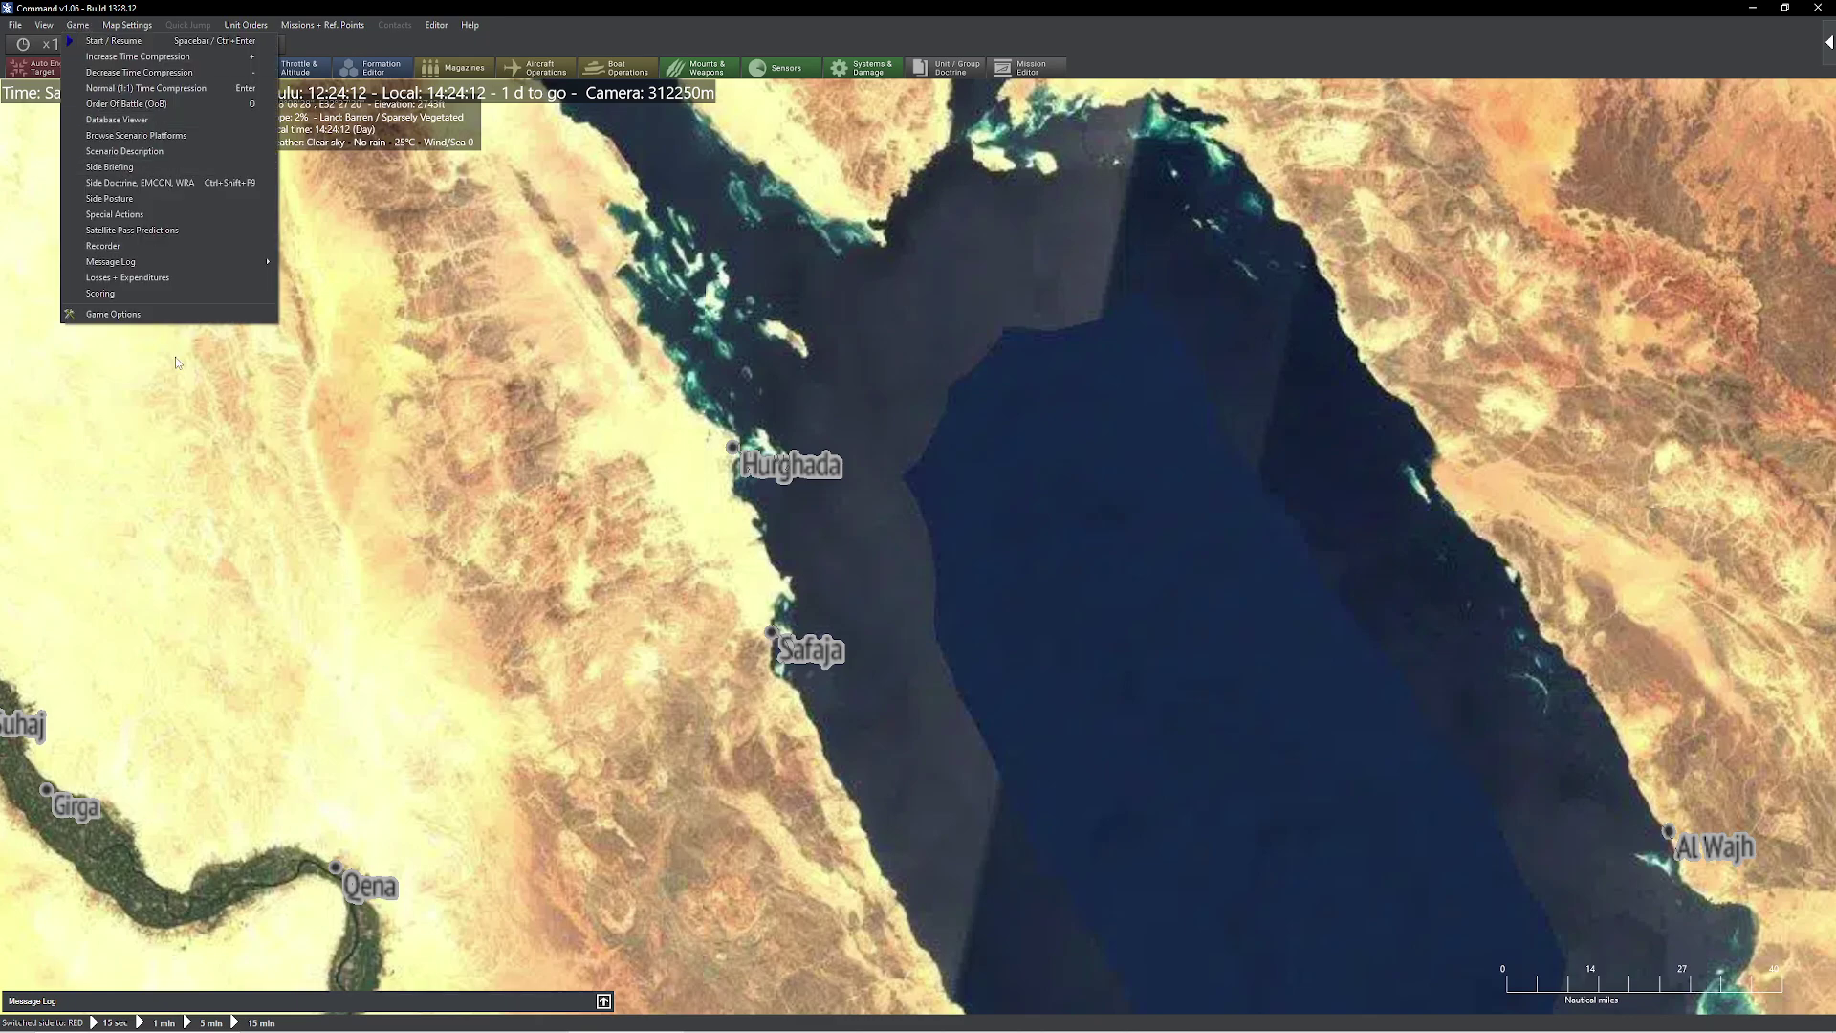
click(174, 315)
click(742, 367)
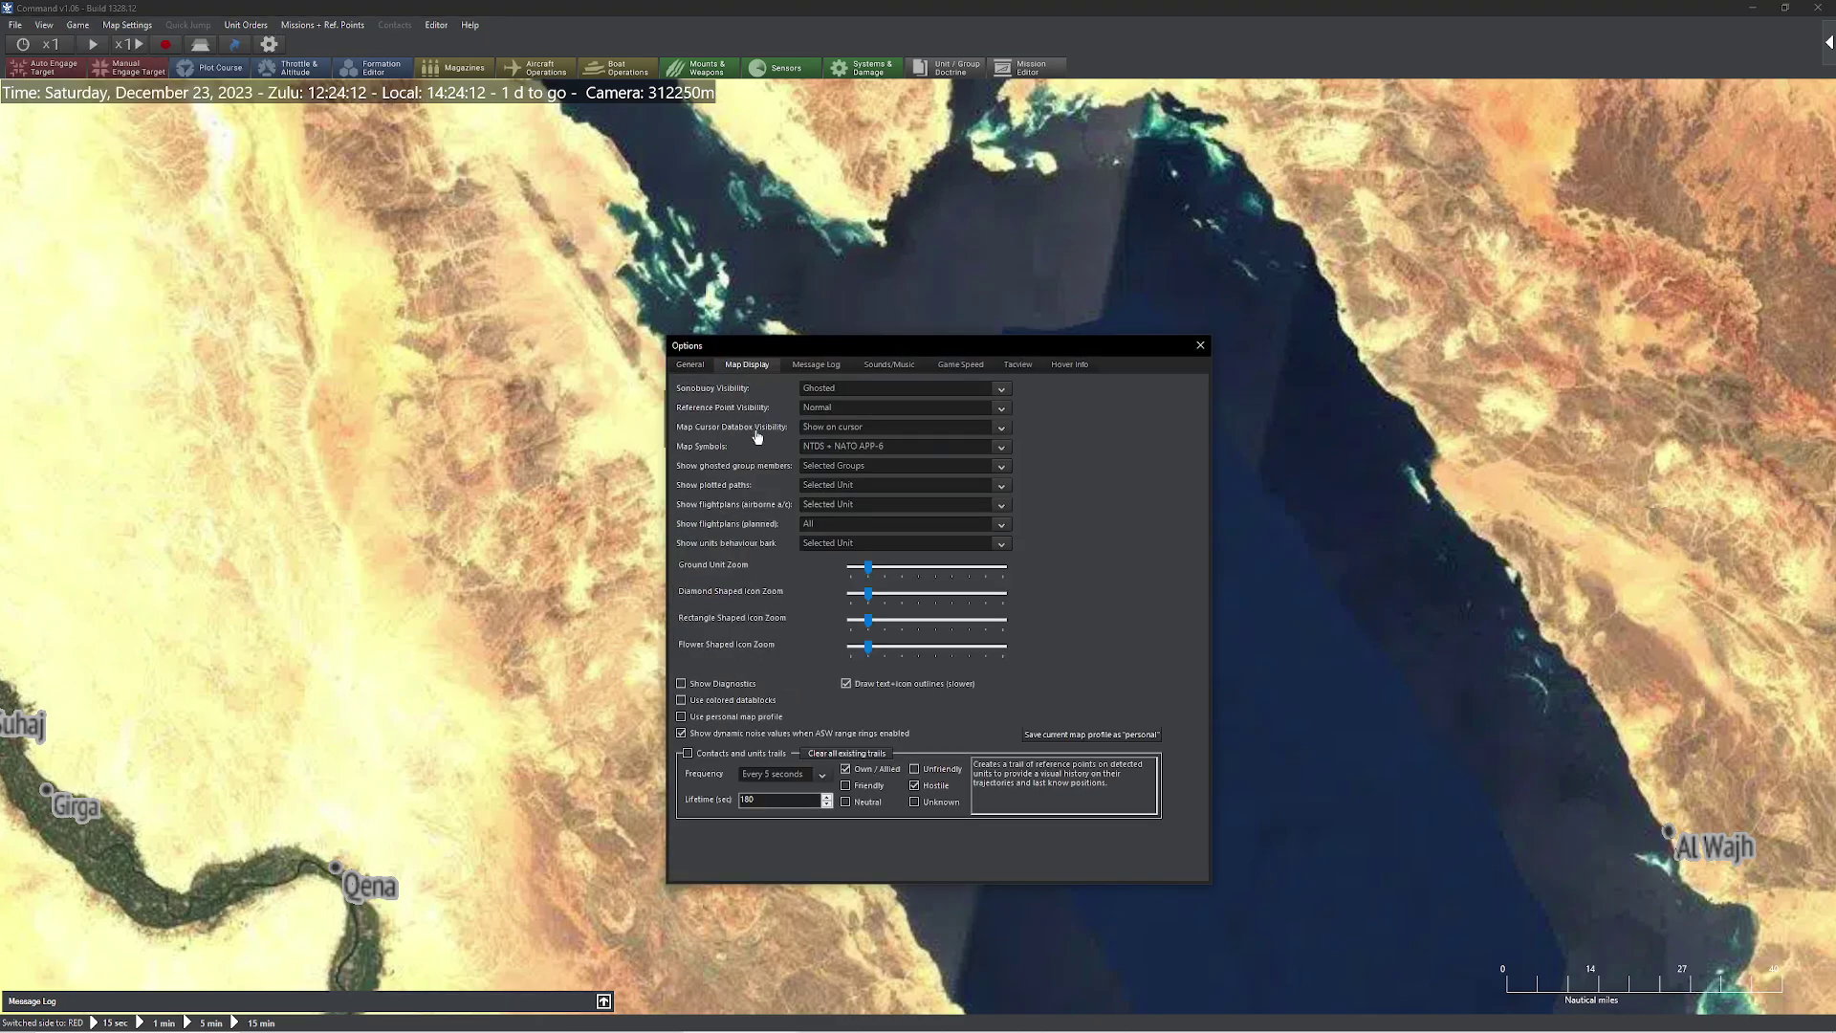
click(750, 717)
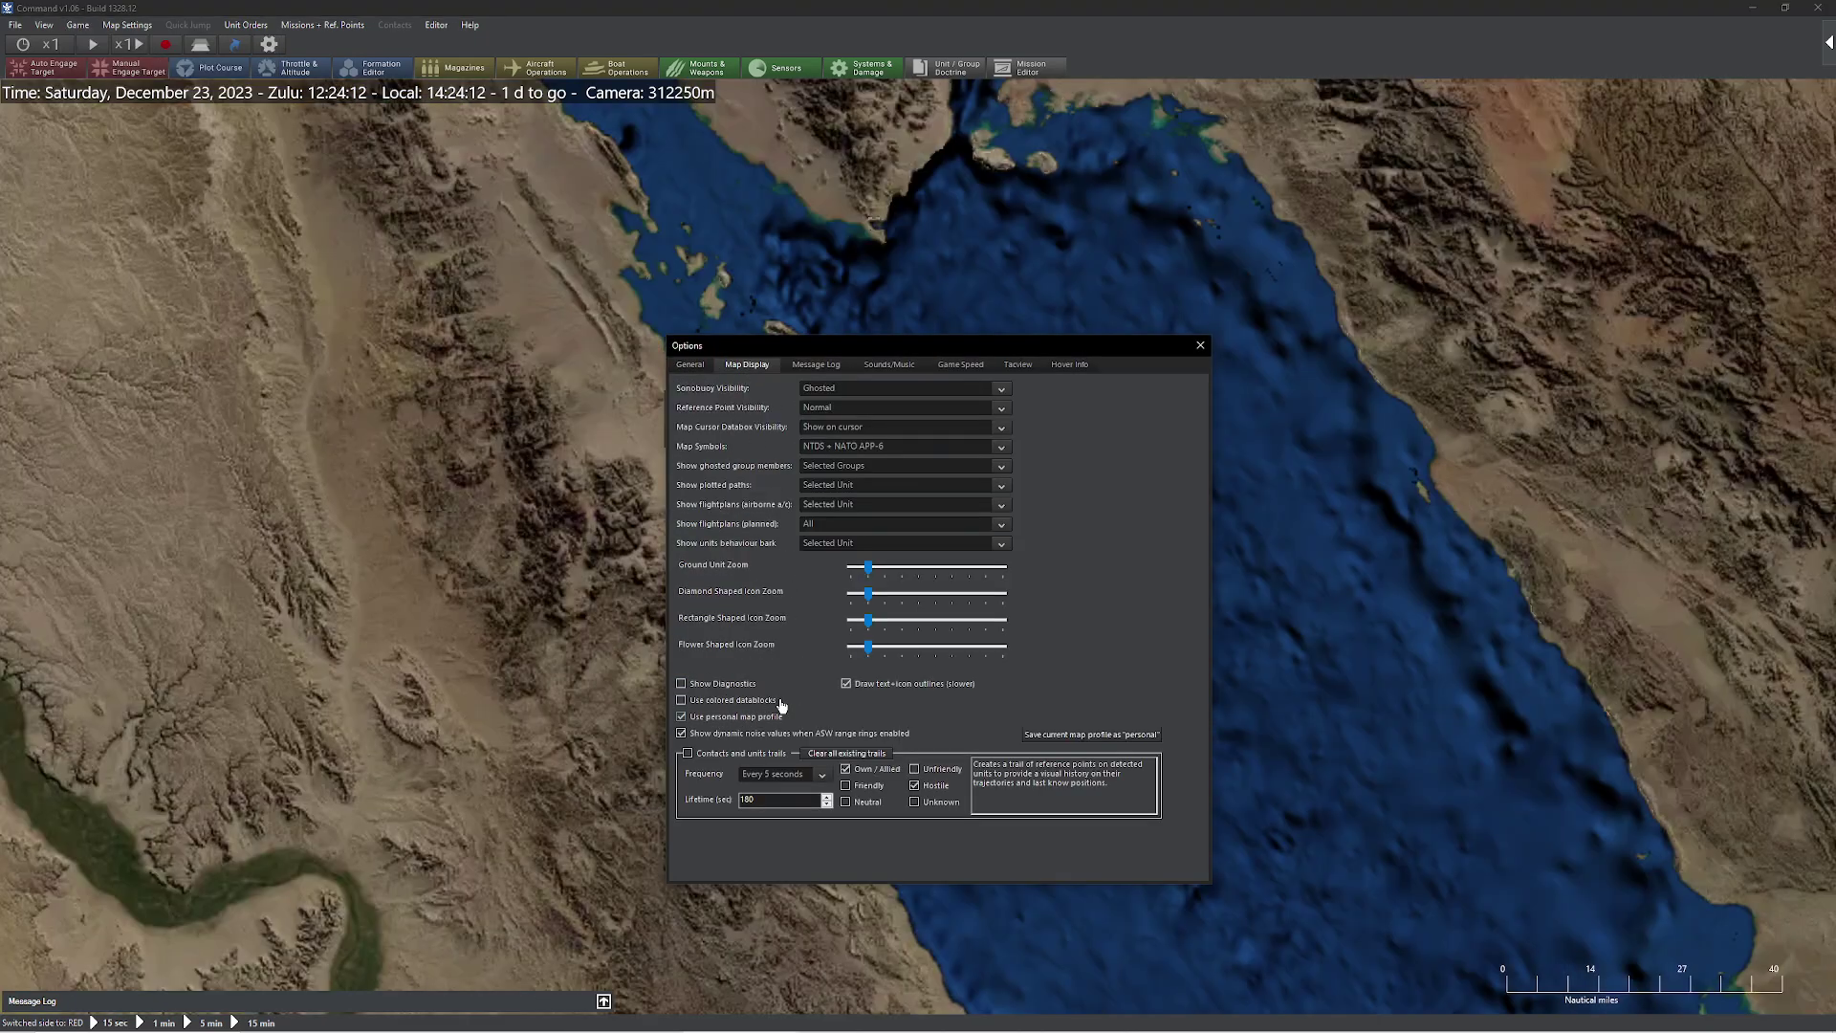
click(1201, 348)
Check the new side's map settings for range symbols, plotted courses and contact emissions
drag(1020, 467, 918, 538)
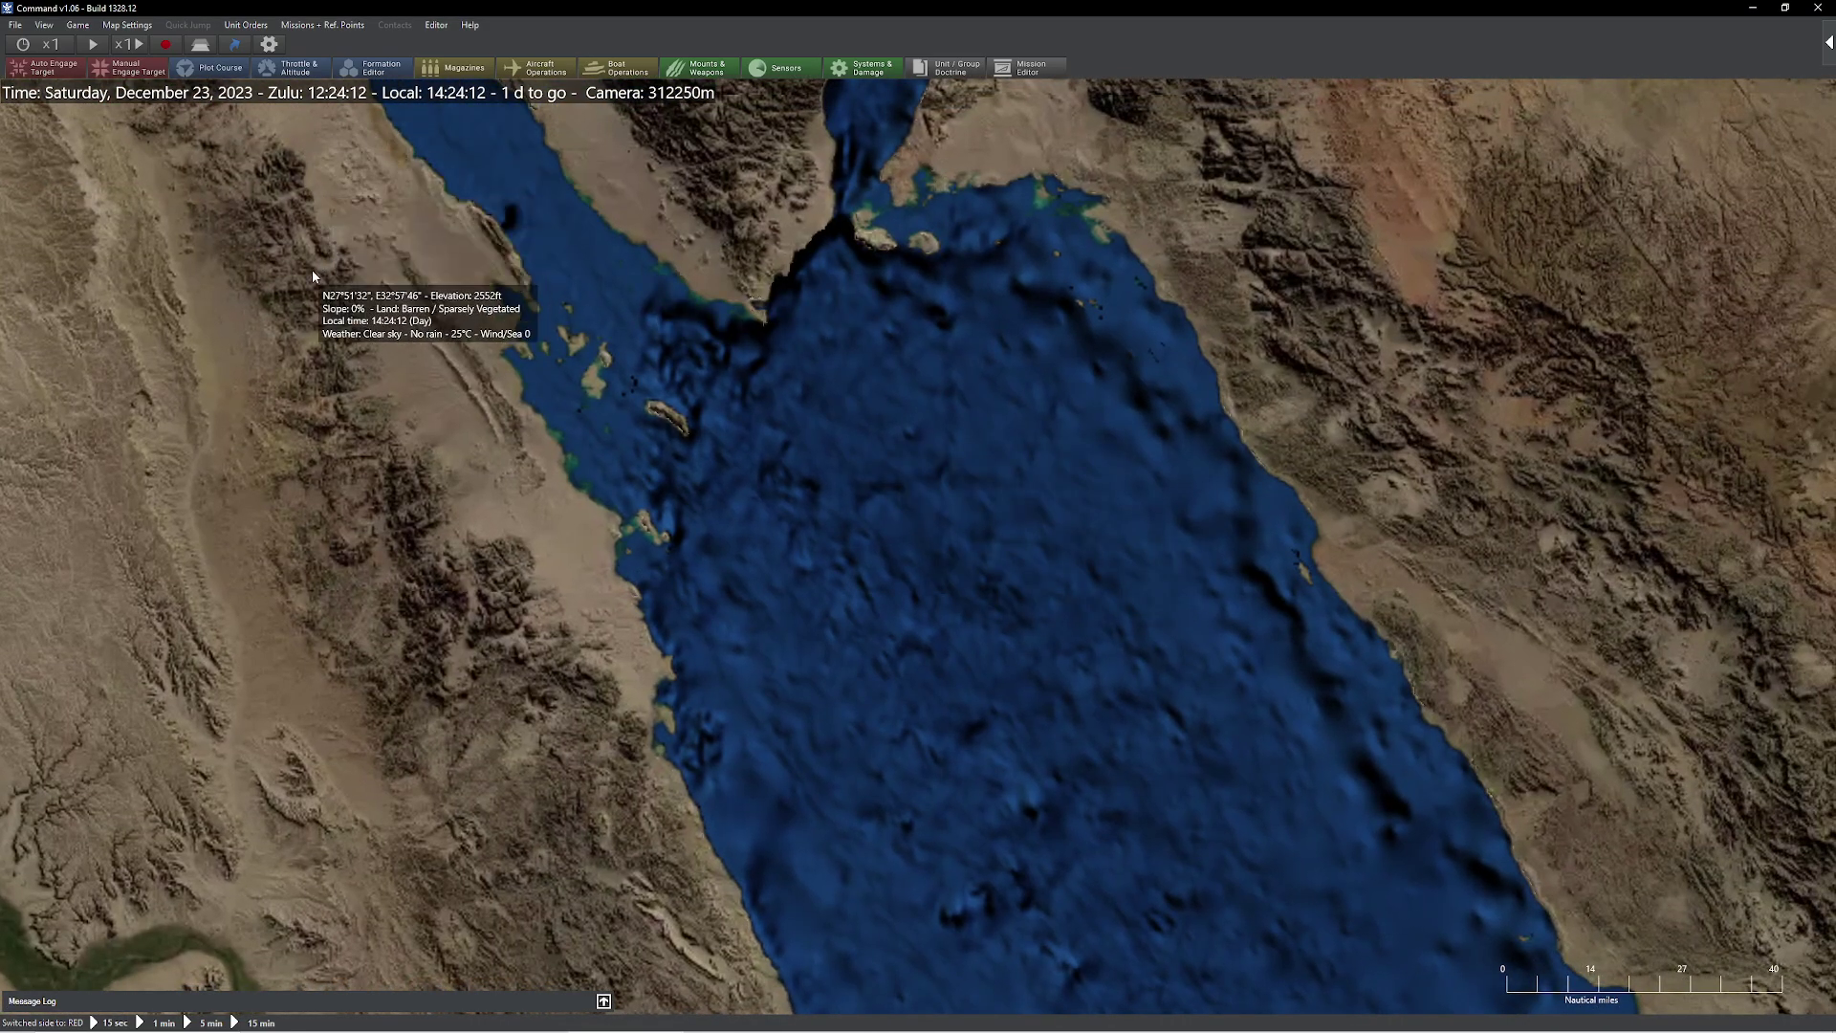
click(128, 25)
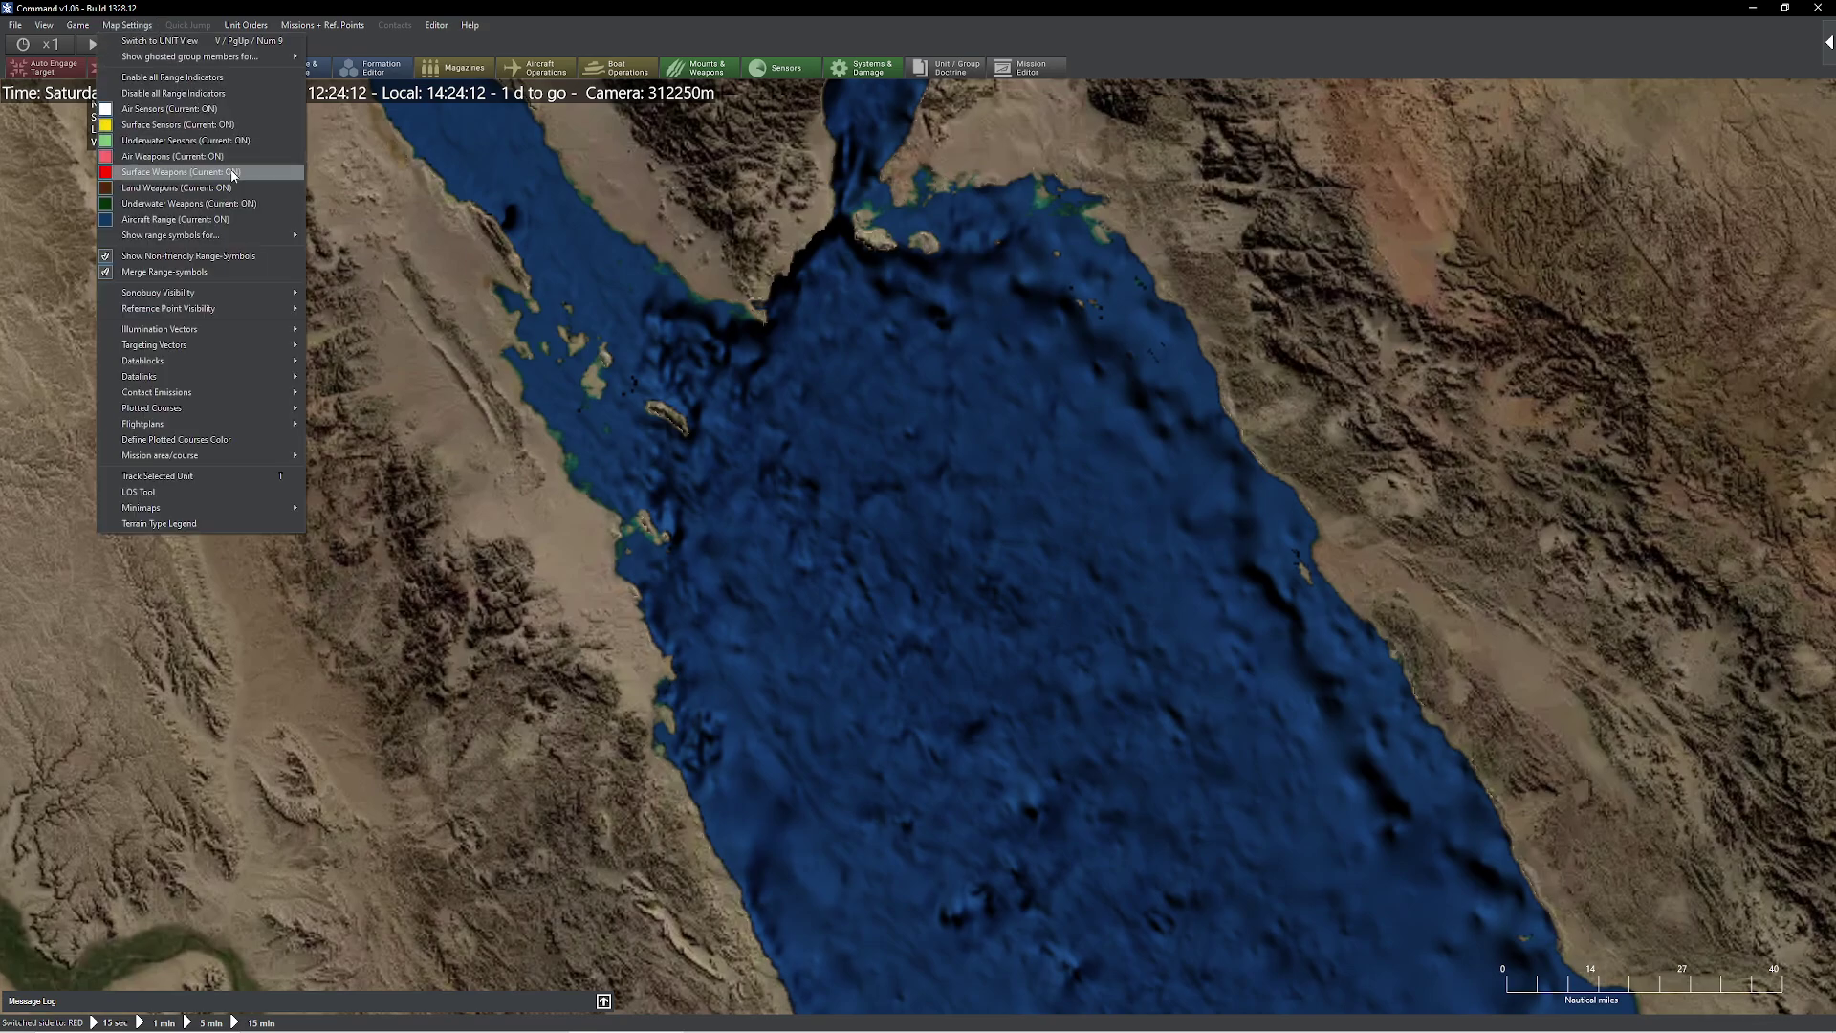
mouse_move(271, 236)
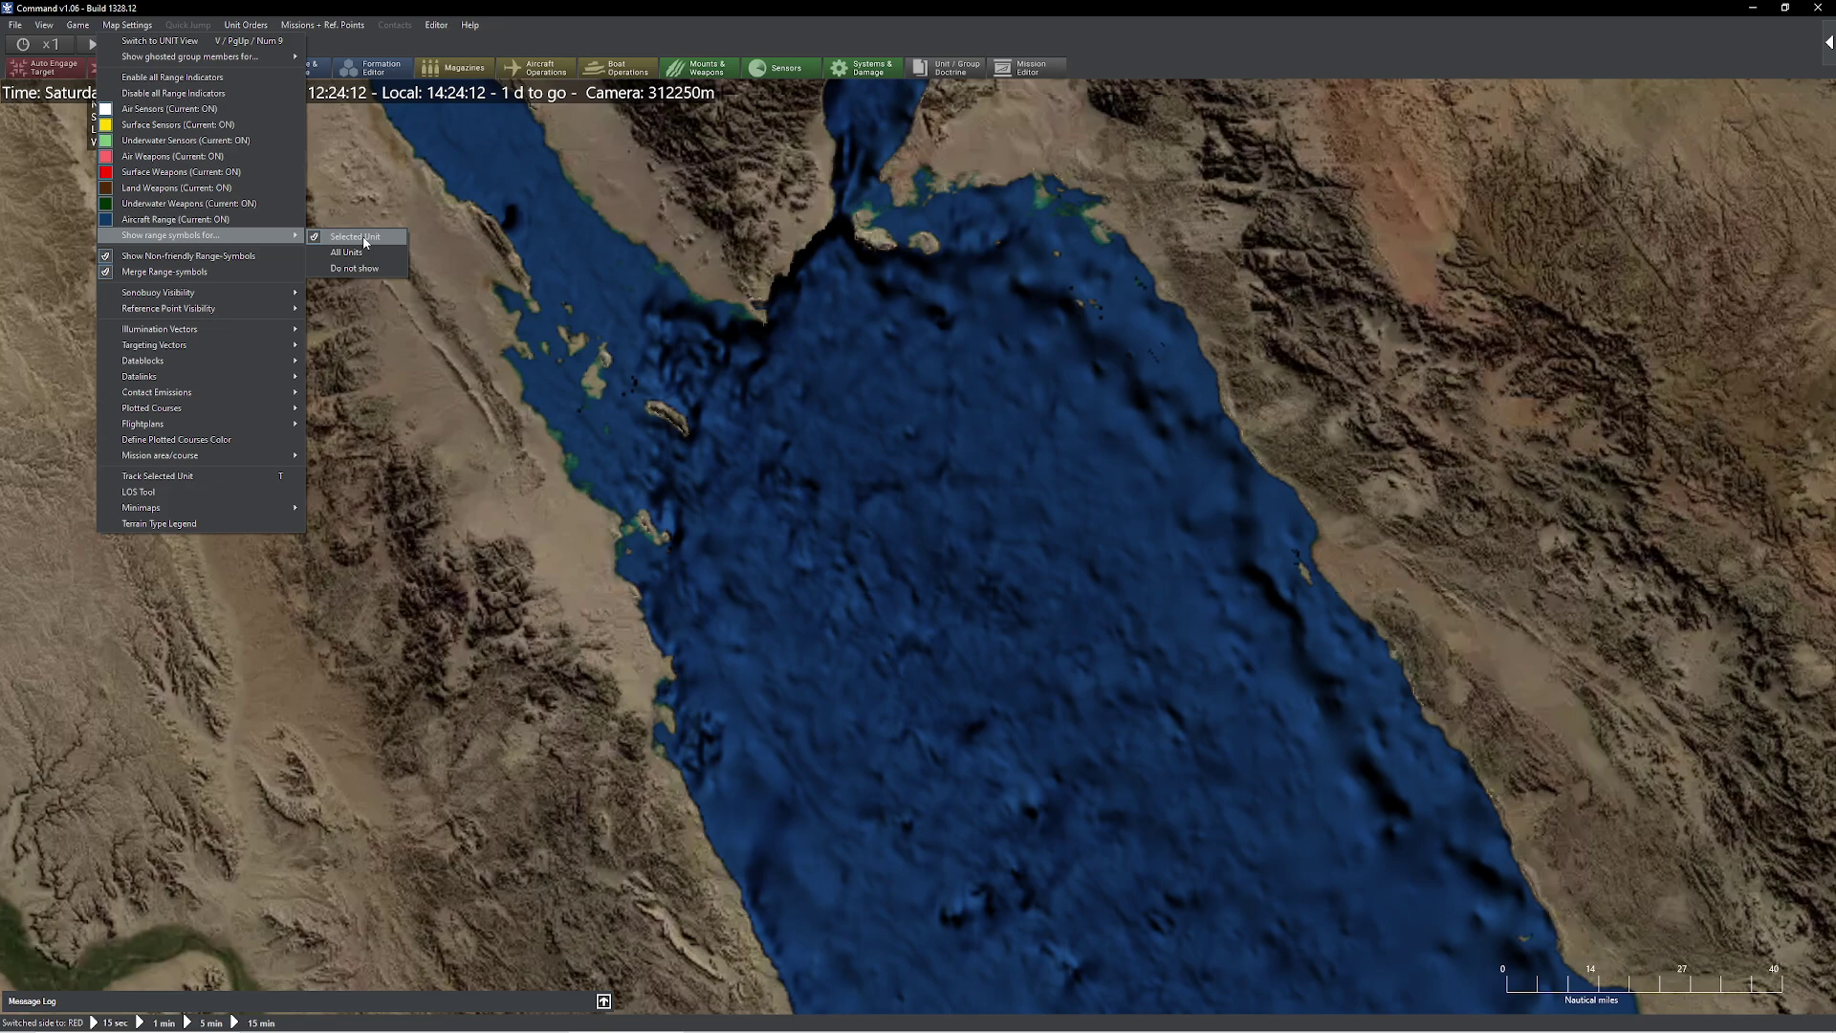
mouse_move(227, 328)
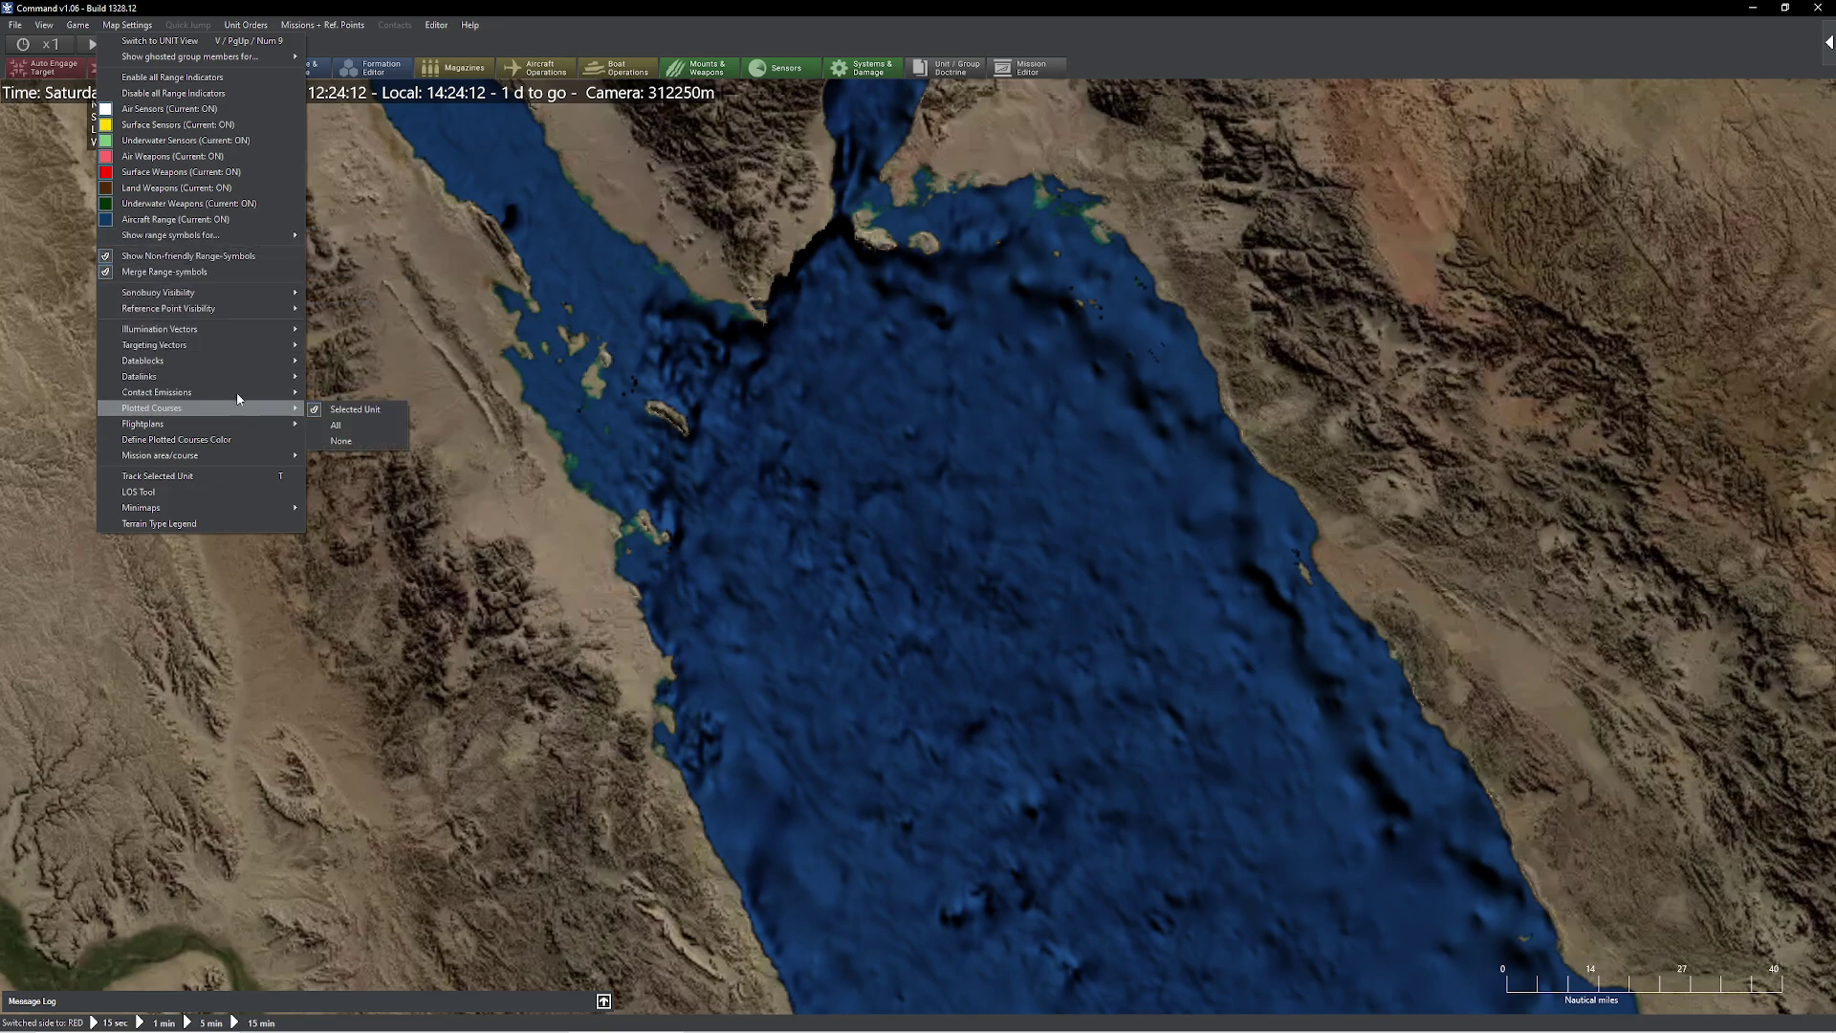
mouse_move(239, 395)
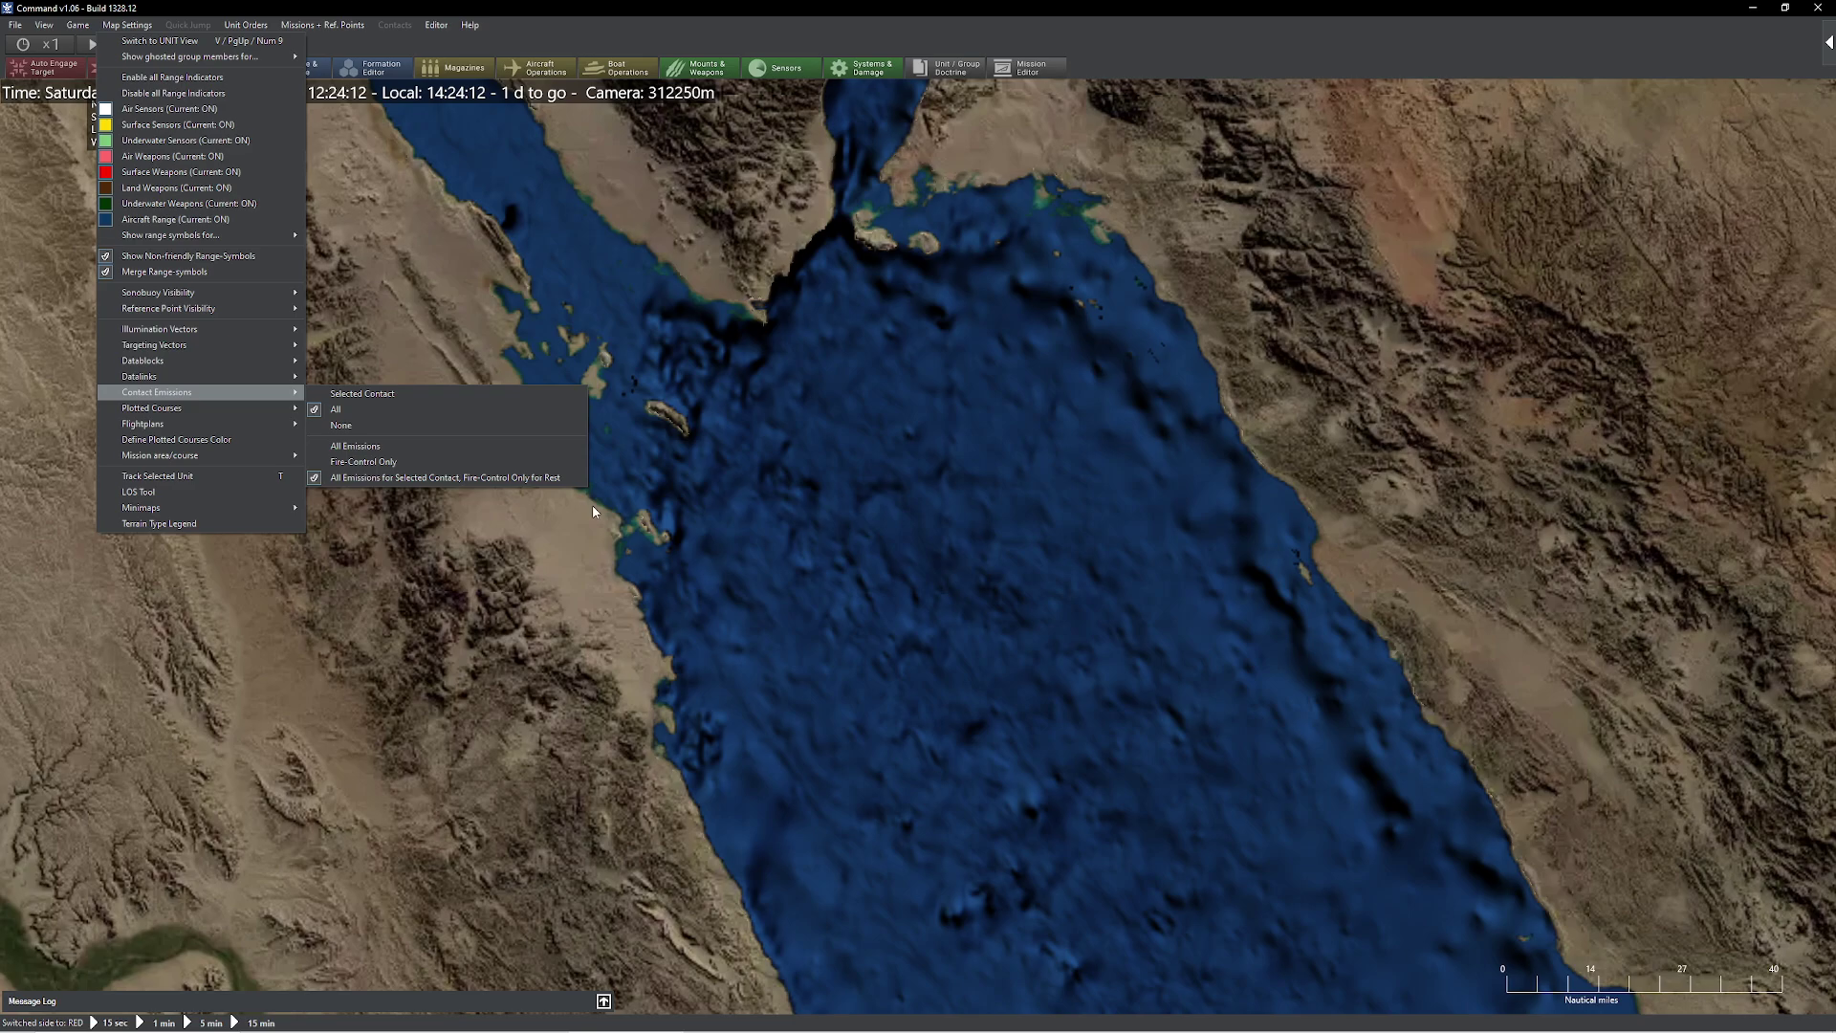
click(712, 514)
drag(856, 474, 725, 504)
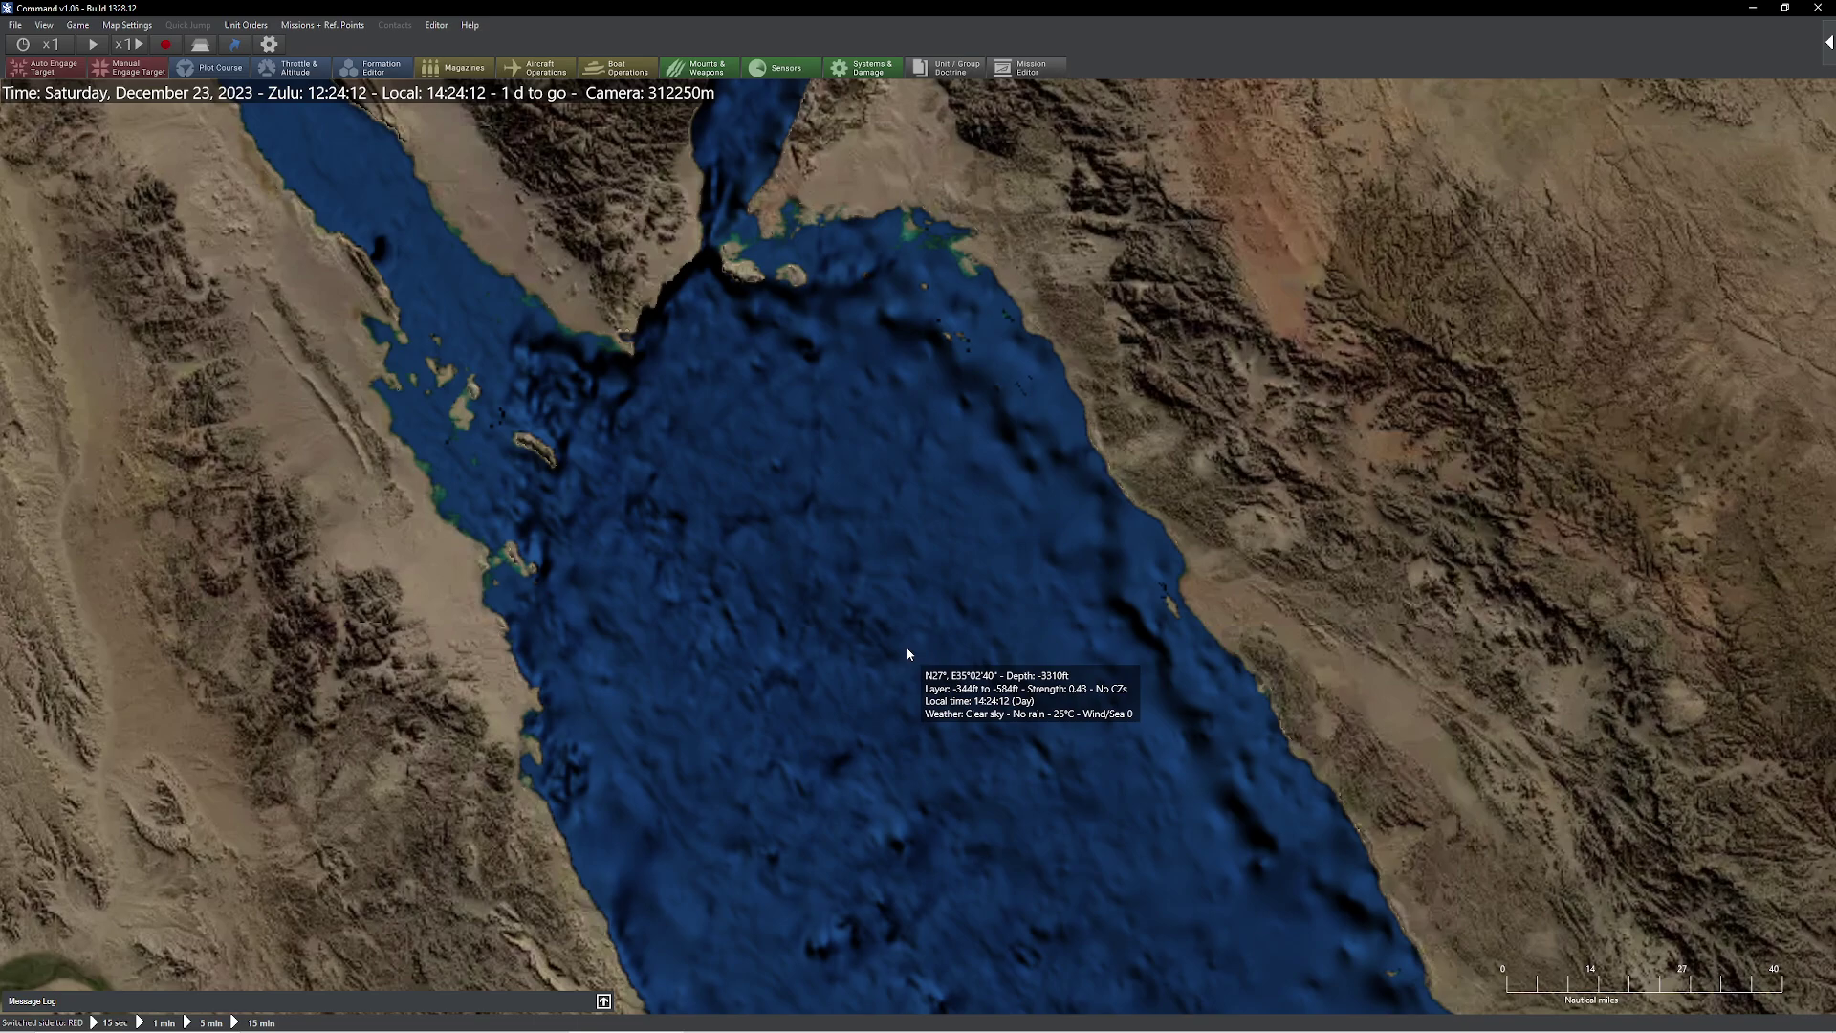
drag(756, 707, 727, 543)
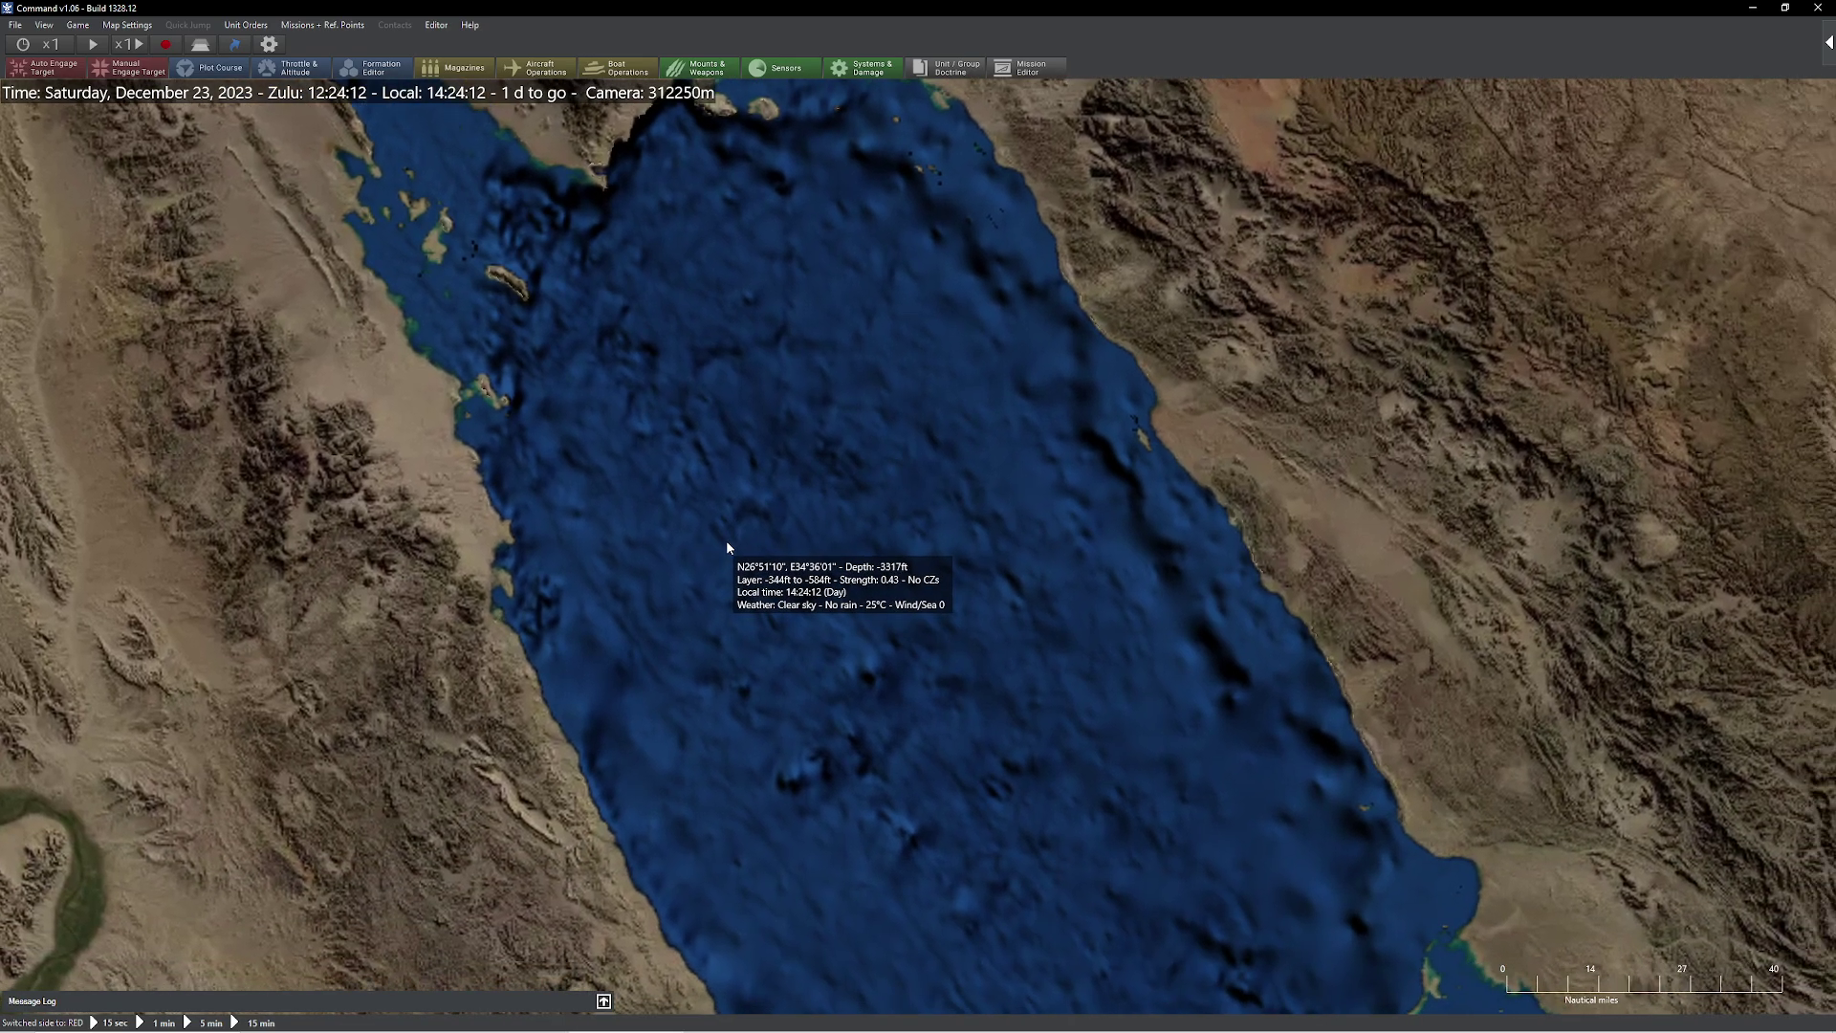